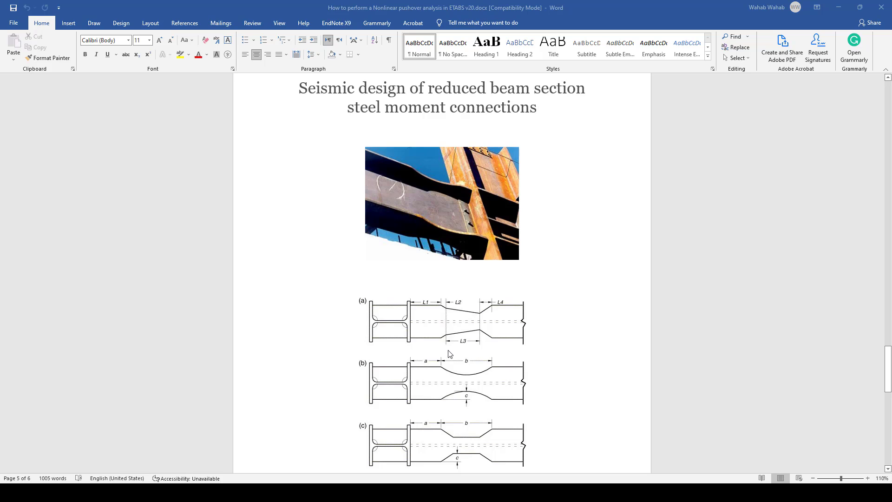
Examine the photo and the three flange-cut diagrams of reduced beam section connections in the document.
scroll(449, 354, "up", 1)
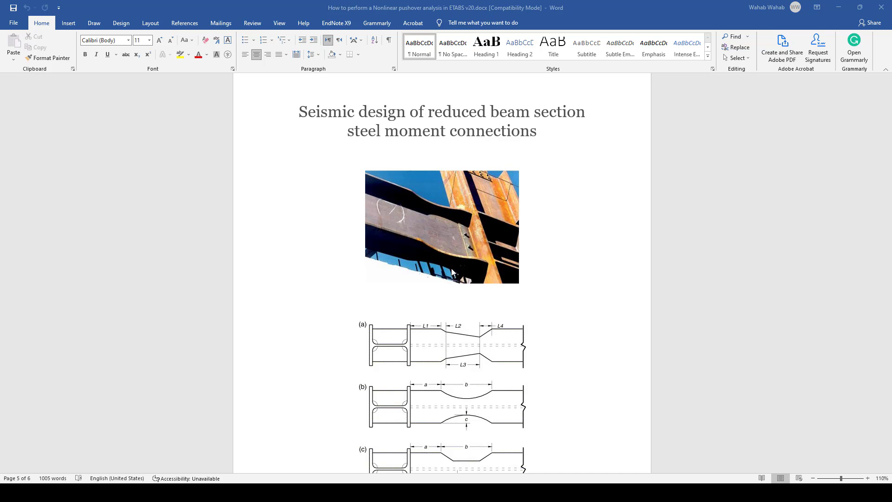
scroll(450, 267, "down", 4)
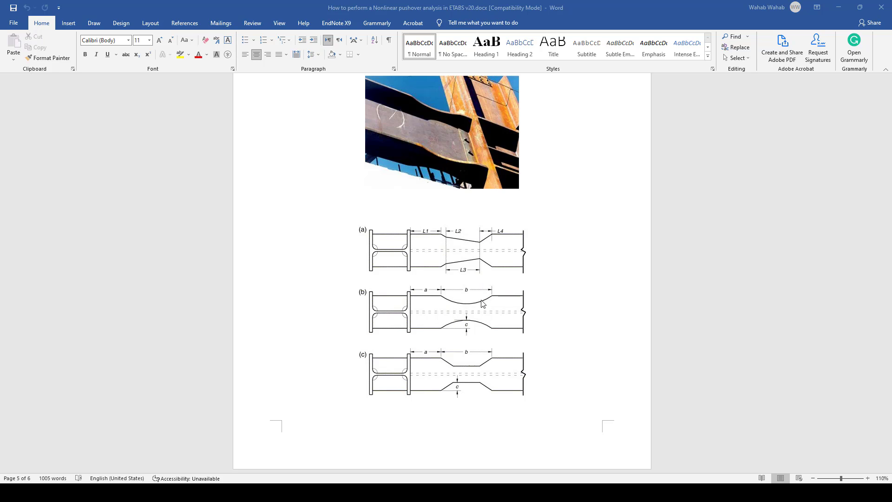
scroll(460, 367, "down", 3)
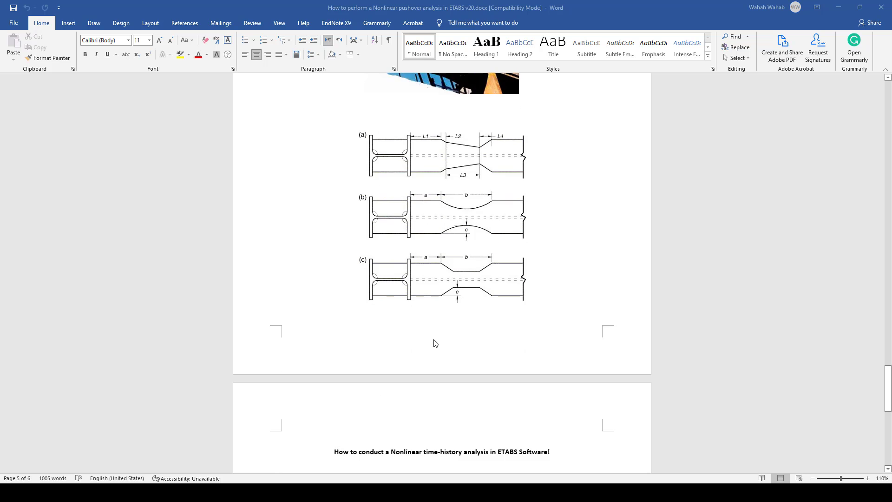
scroll(435, 344, "down", 1)
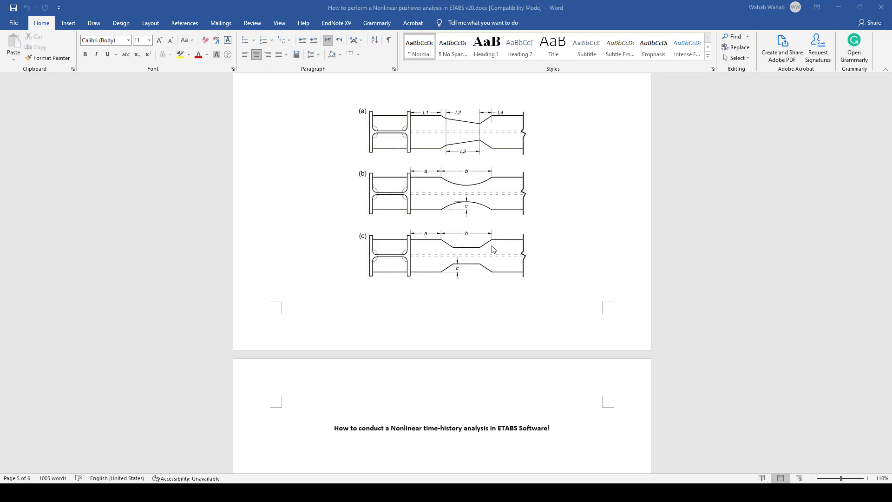
scroll(494, 250, "down", 3)
scroll(443, 273, "up", 5)
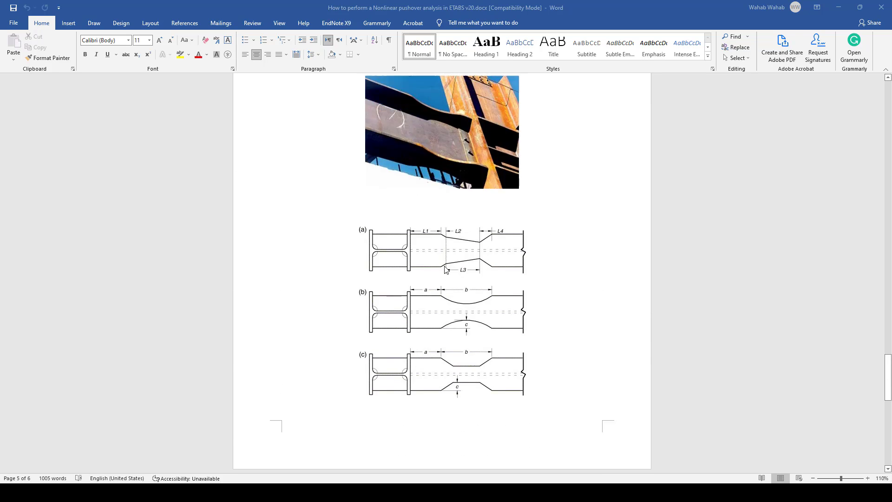
Switch to ETABS and initialize the model with built-in settings: Metric SI, Europe materials, Euro sections, AISC 360-16 and ACI 318-19.
mouse_move(394, 481)
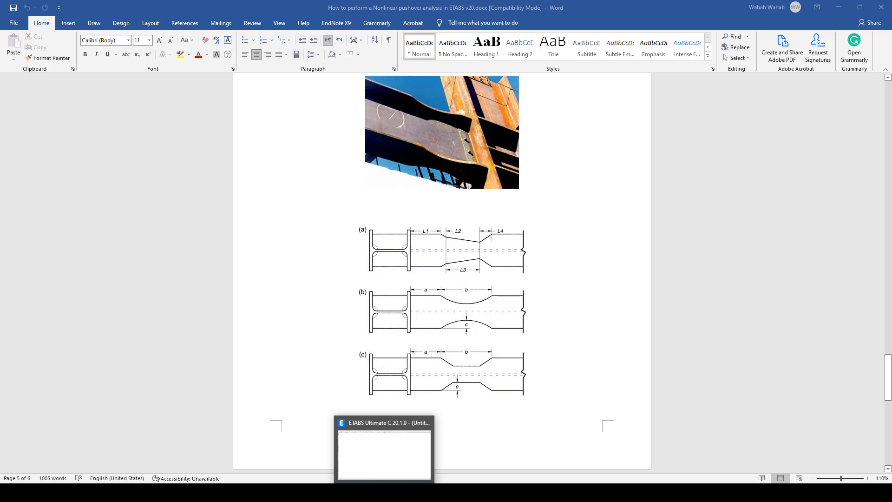
left_click(408, 458)
left_click(374, 216)
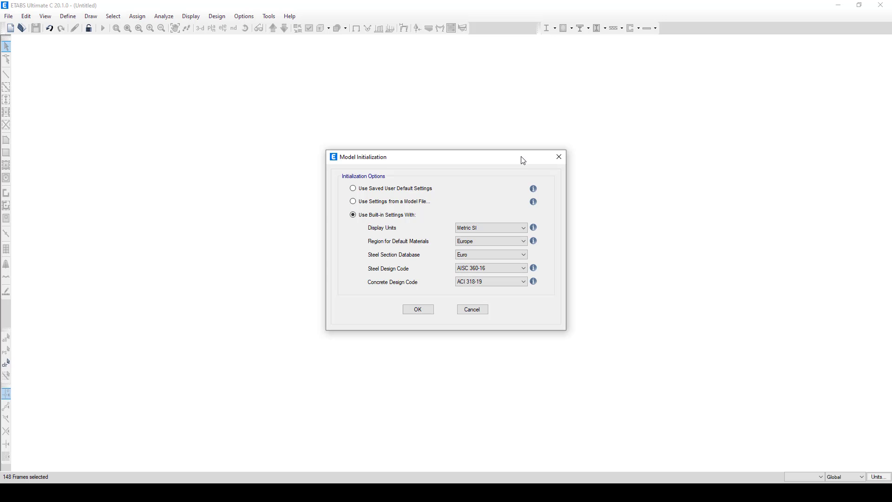
left_click_drag(522, 160, 439, 132)
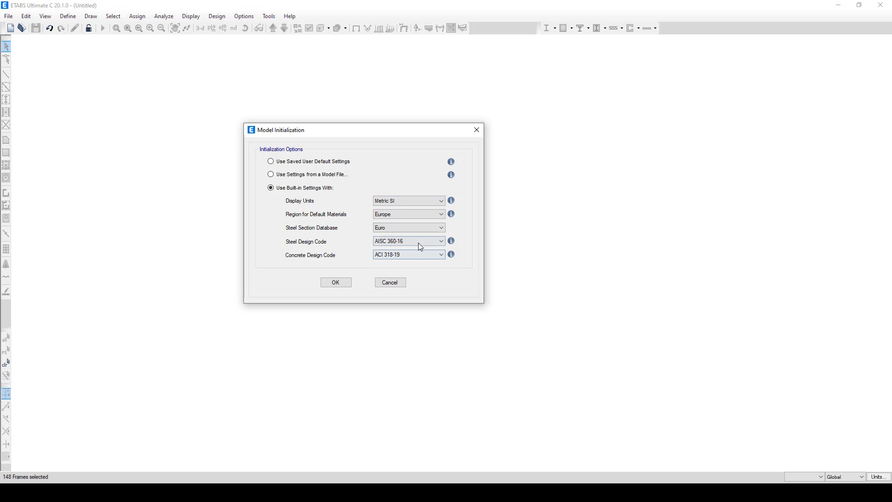
left_click(349, 282)
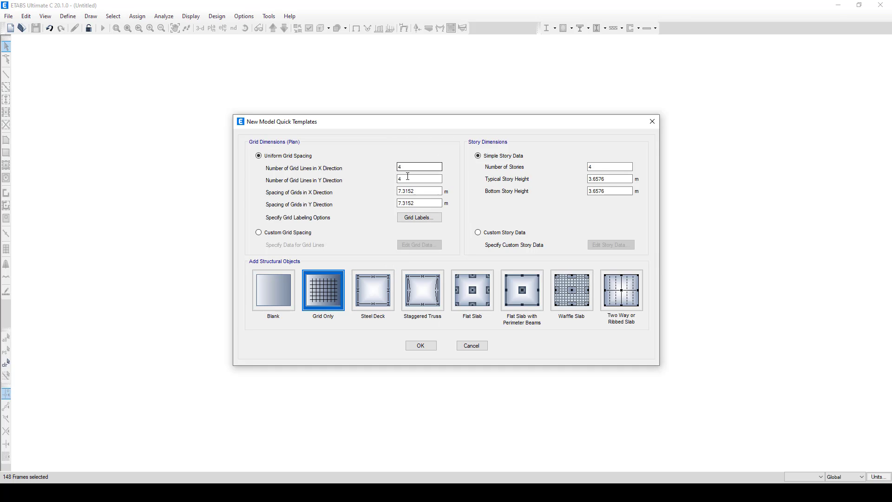
Set the uniform grid spacing to 6 m in the X direction and 4 m in the Y direction.
key("Tab")
key("Tab")
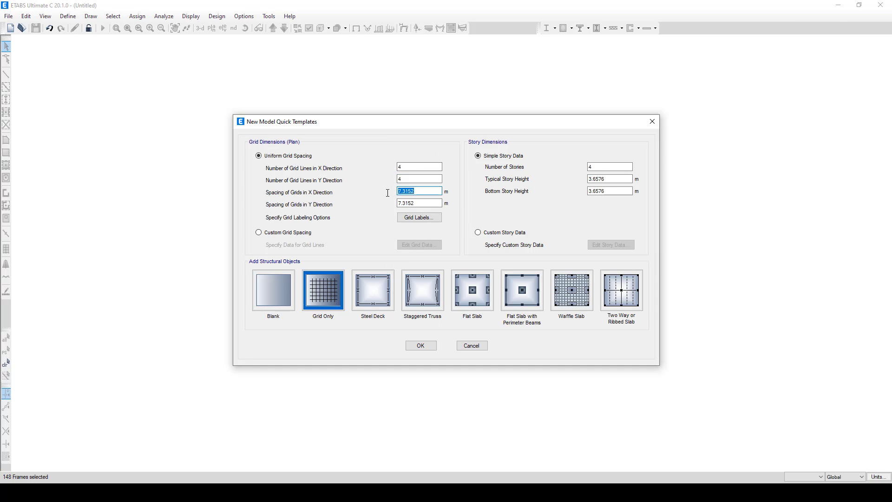
type("6")
key("Tab")
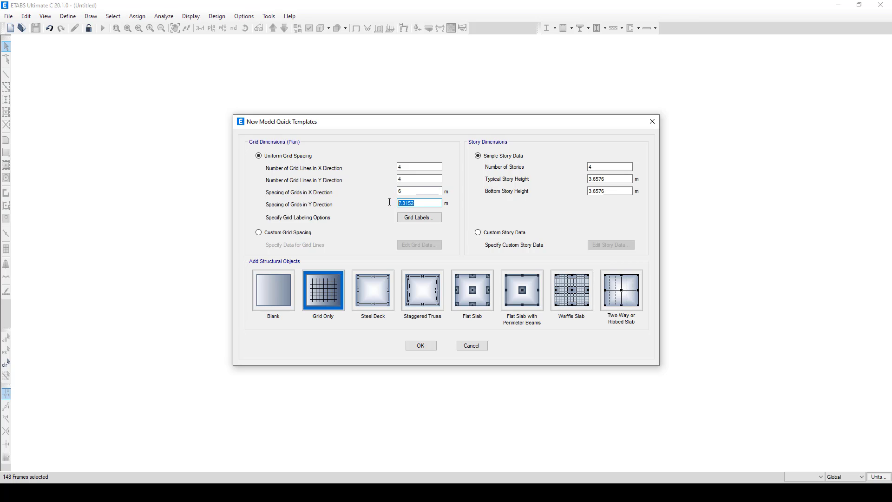
type("4")
Set 5 stories with typical and bottom story heights of 3 m, and create the model as Grid Only.
left_click_drag(610, 168, 574, 170)
type("5")
left_click_drag(626, 179, 561, 194)
type("3")
left_click(618, 191)
type("3")
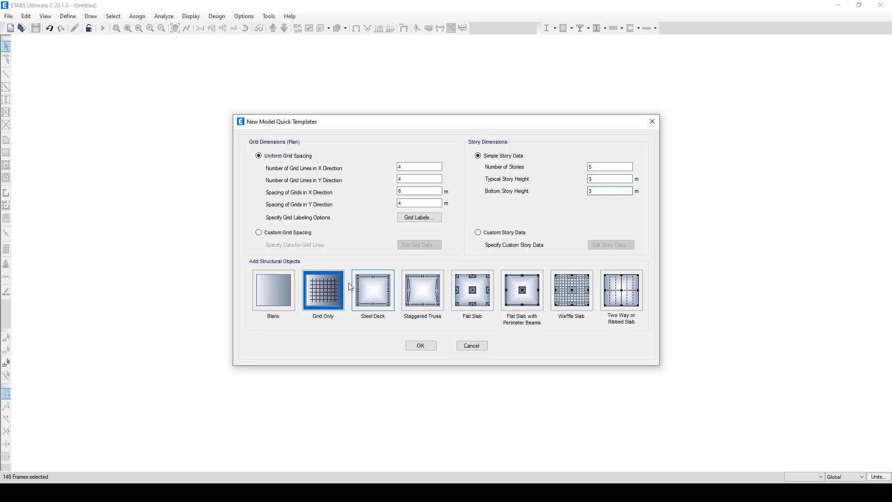
left_click(324, 291)
left_click(421, 345)
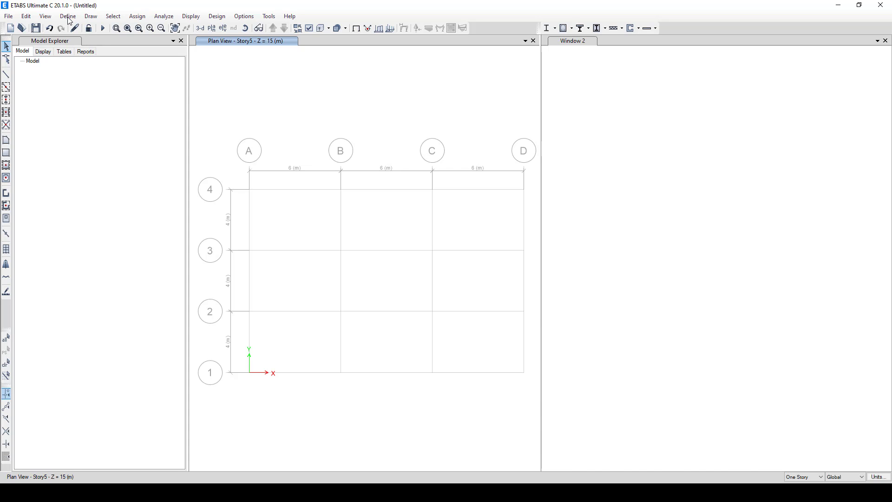
Review the list of defined materials and close it without changes.
left_click(68, 17)
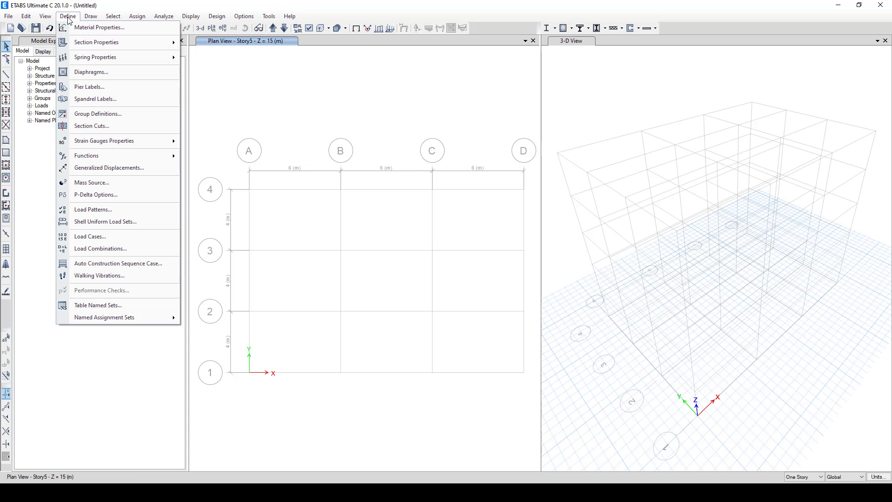
left_click(99, 28)
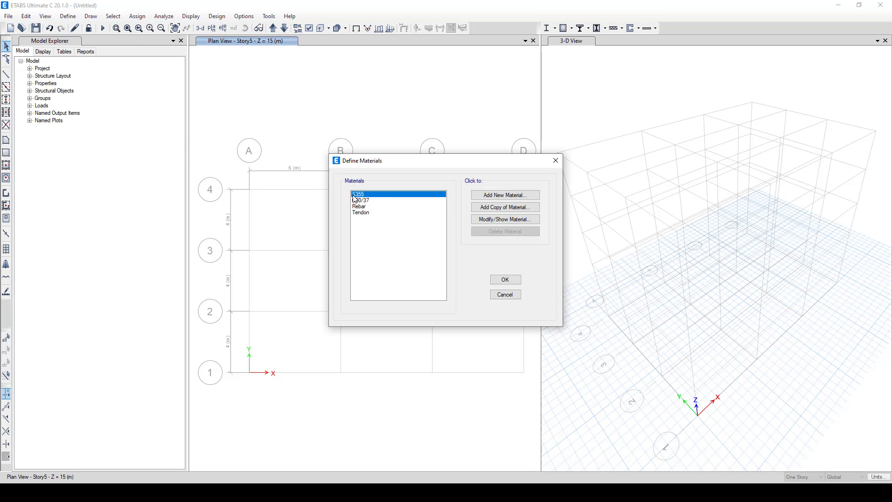
left_click(510, 279)
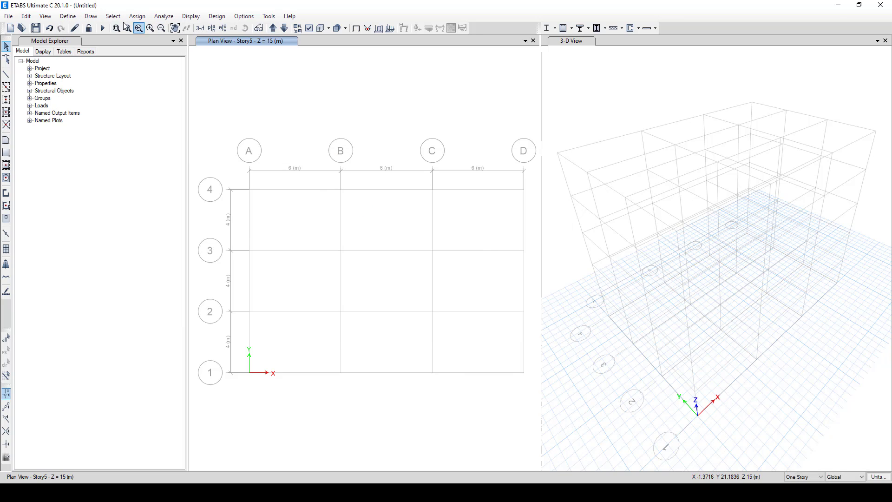
Import the IPE steel I/wide flange sections up to IPE750X222 from the Euro database with S355 as material.
left_click(68, 16)
mouse_move(88, 43)
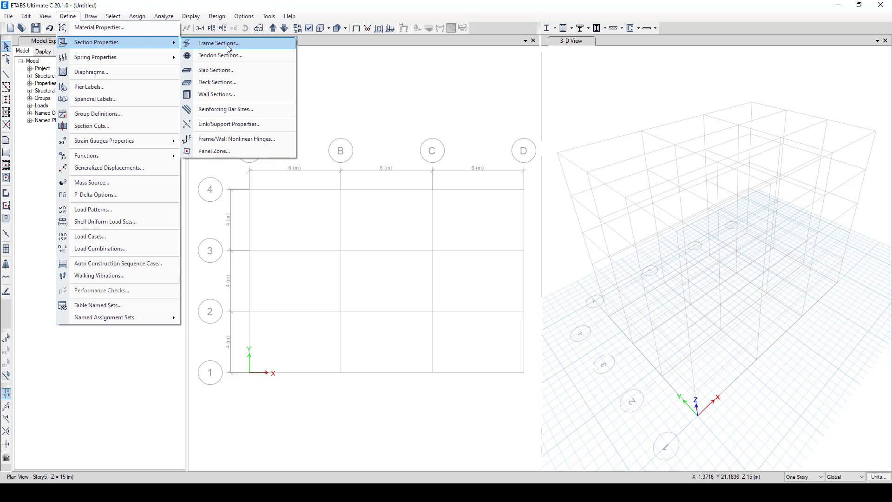
left_click(198, 45)
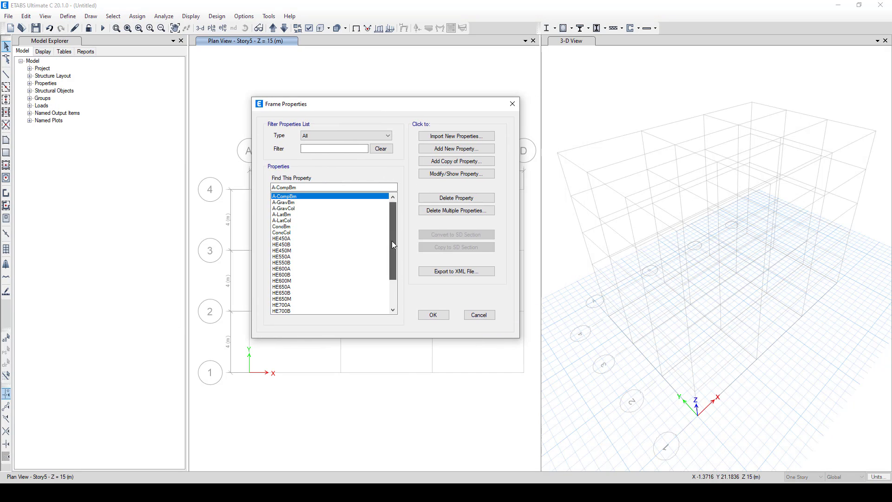
left_click_drag(392, 241, 394, 211)
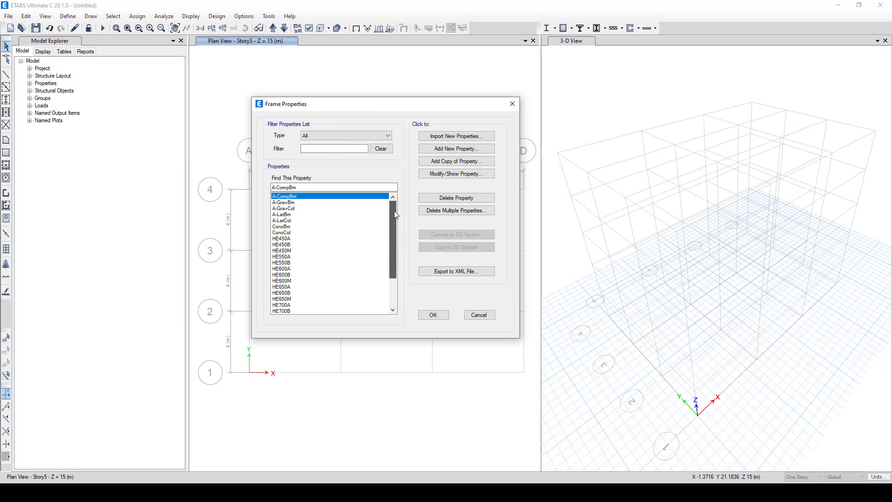
left_click(444, 134)
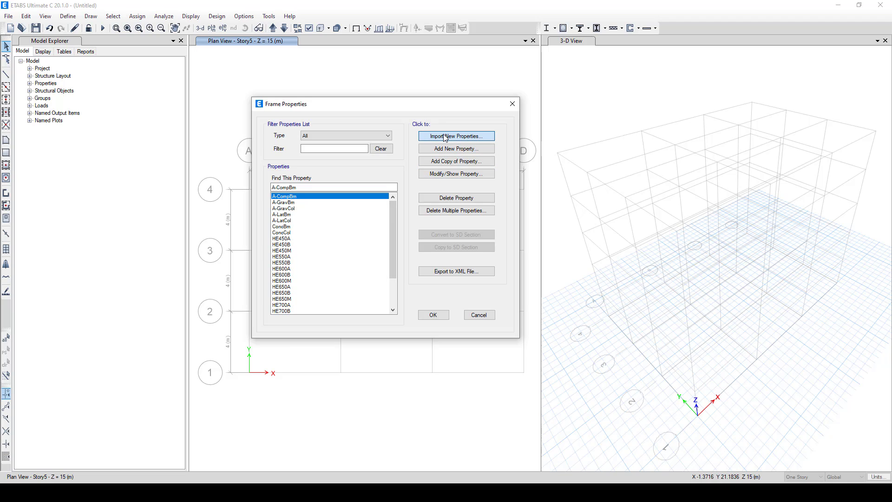
left_click(470, 329)
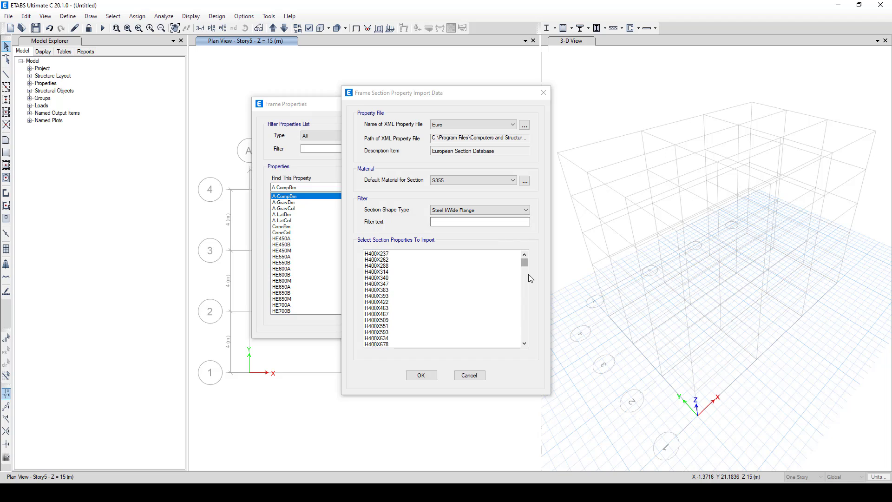
left_click_drag(524, 260, 516, 318)
left_click_drag(381, 328, 382, 378)
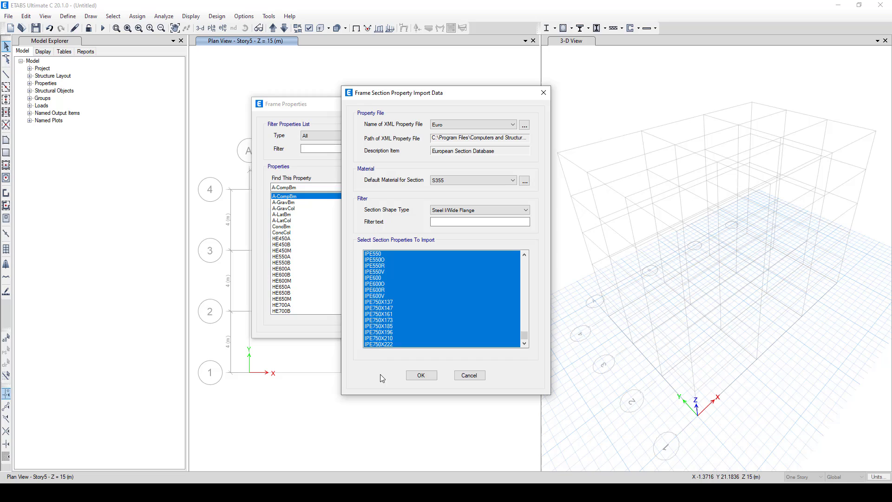
left_click(423, 375)
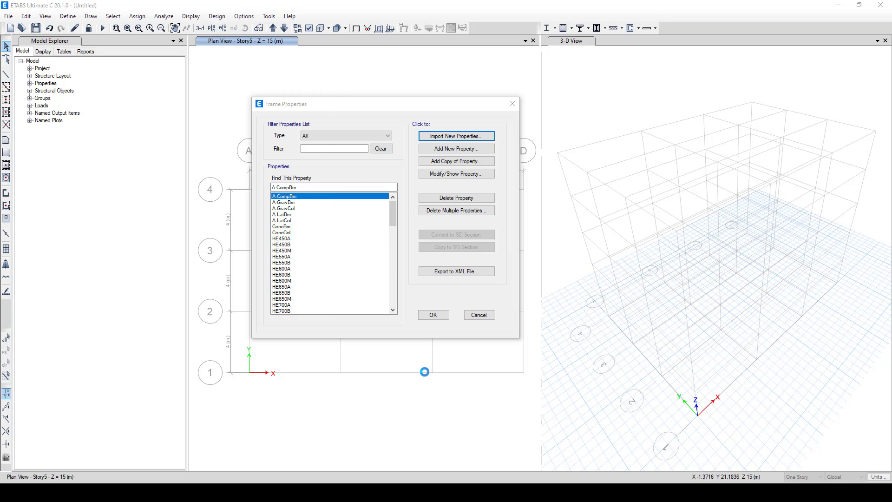
Add a new Auto Select frame section for steel design and name it Beam-Colum-Brace.
left_click(445, 148)
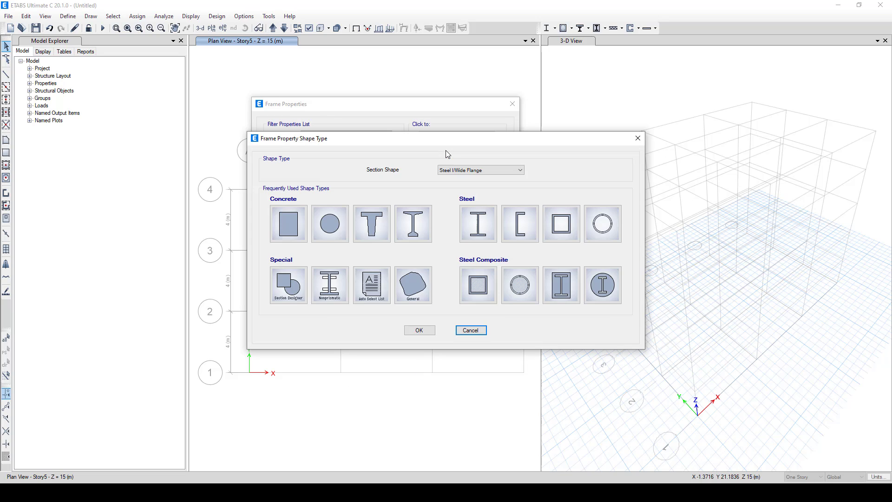
left_click(372, 285)
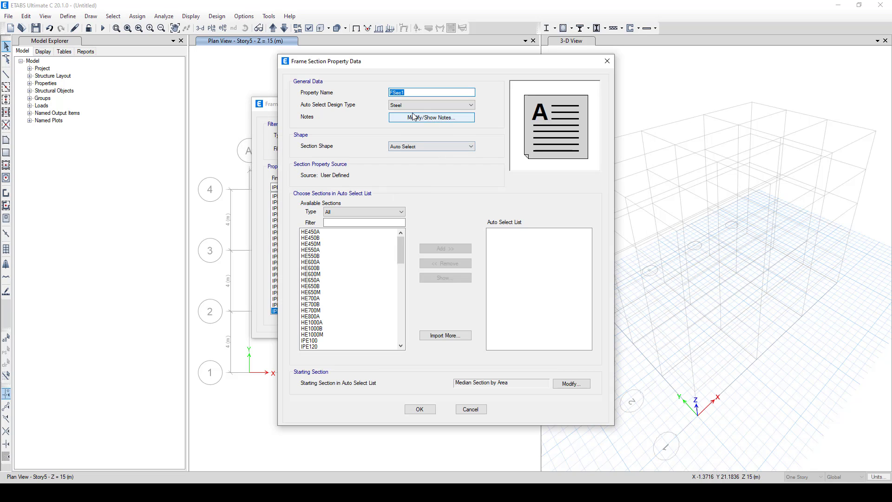
type("Beam-Colum-Brace")
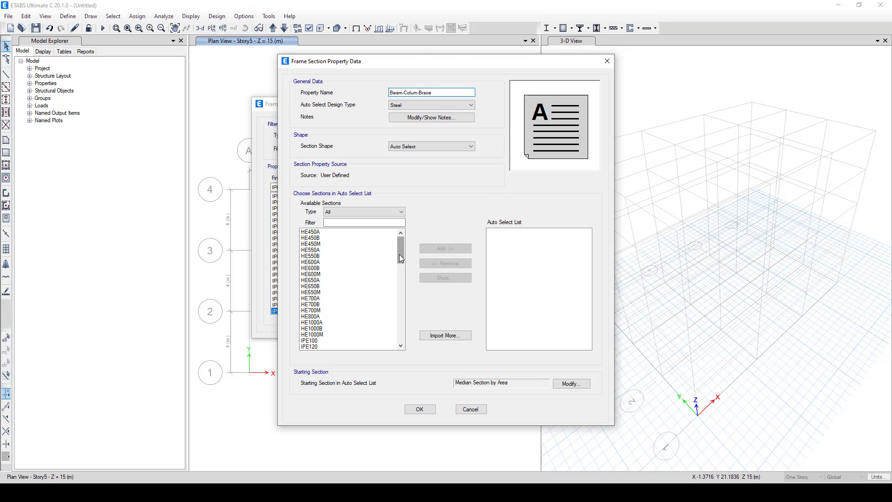
Add the sections from IPE140R through IPE750X222 to the auto select list and accept the frame properties.
left_click_drag(401, 259, 402, 273)
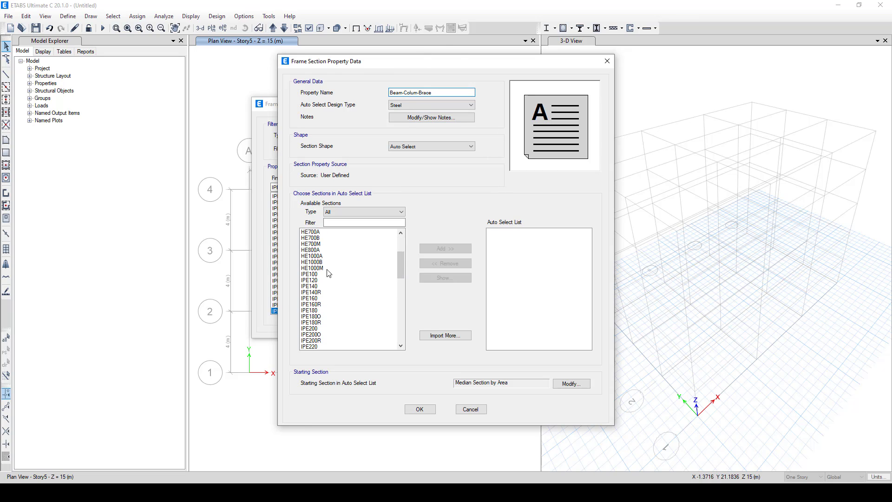
left_click(314, 293)
key("shift+Down")
key("shift+Down")
key("shift+Down")
key("shift+Down")
key("shift+Down")
key("shift+Down")
key("shift+Down")
key("shift+Down")
key("shift+Down")
key("shift+Down")
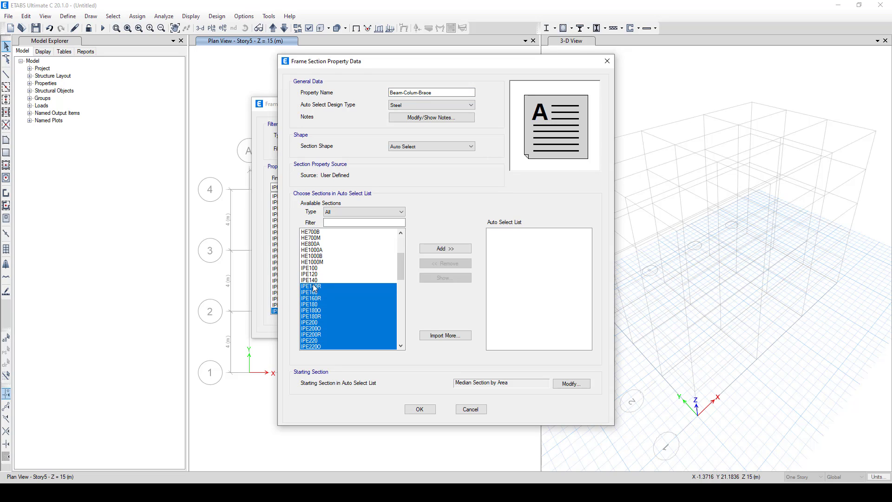
left_click_drag(314, 289, 321, 329)
left_click(435, 249)
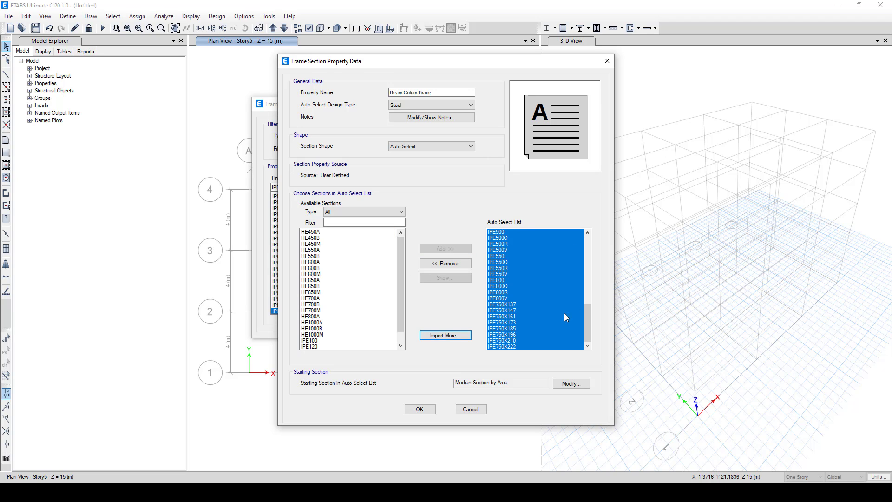
left_click(429, 412)
left_click(434, 315)
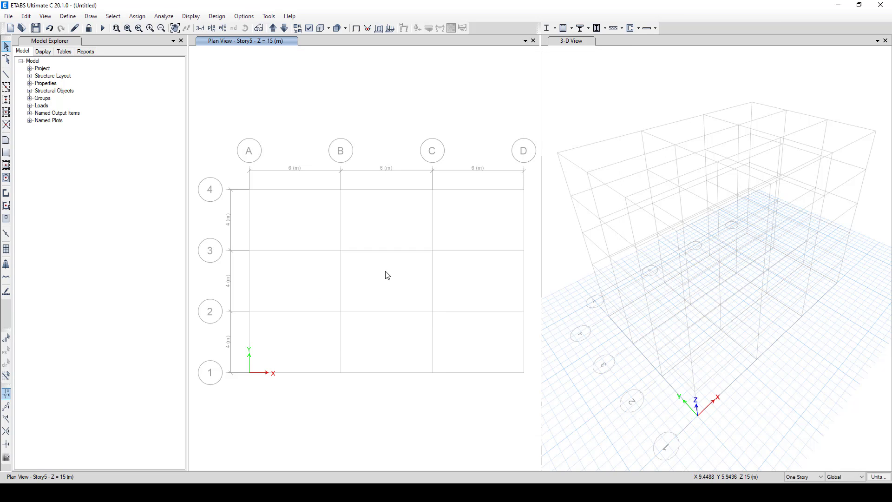
Draw columns with the Beam-Colum-Brace section at every grid intersection in plan, applied to all stories.
left_click(6, 99)
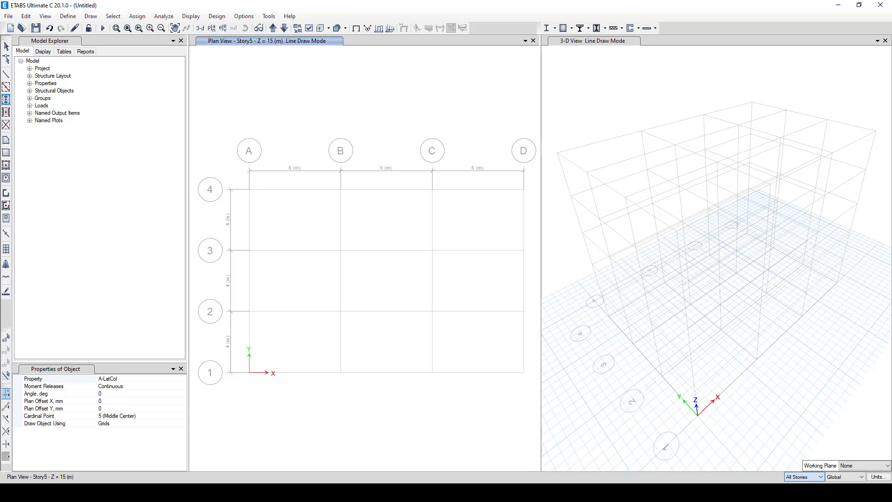
scroll(225, 154, "down", 3)
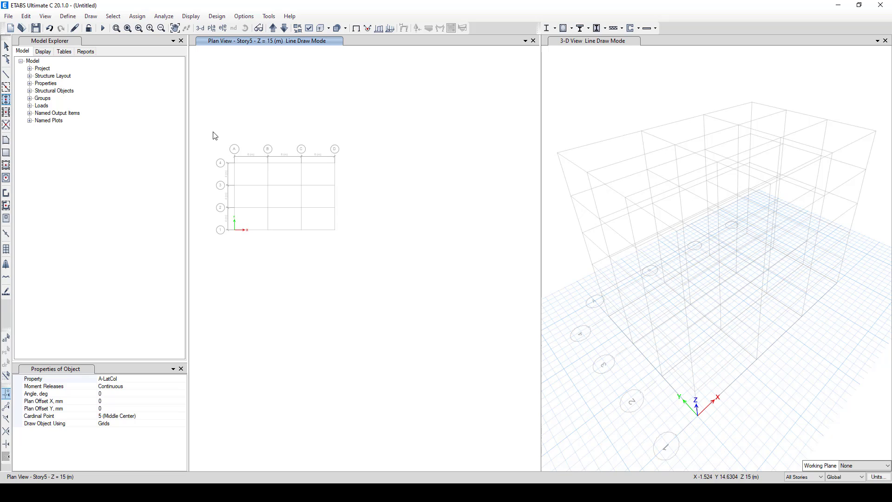
left_click(182, 380)
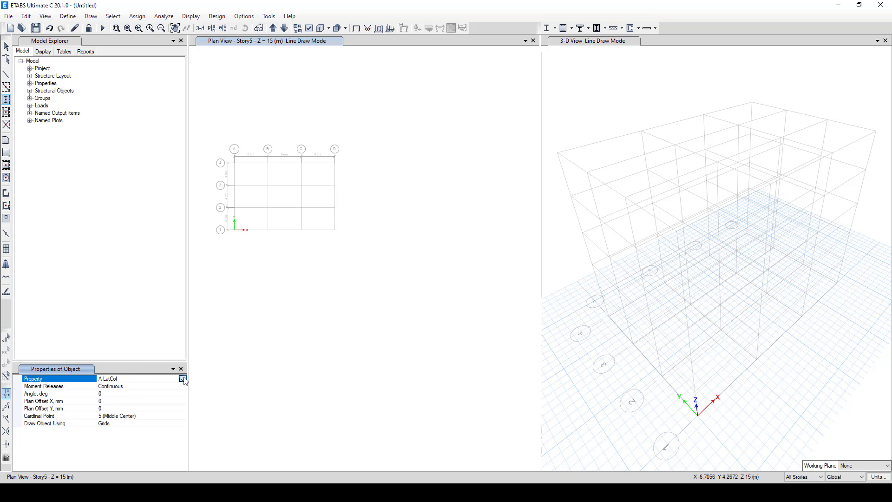
left_click(184, 380)
left_click(137, 424)
mouse_move(218, 137)
left_mouse_down()
mouse_move(256, 238)
mouse_move(374, 266)
left_mouse_up()
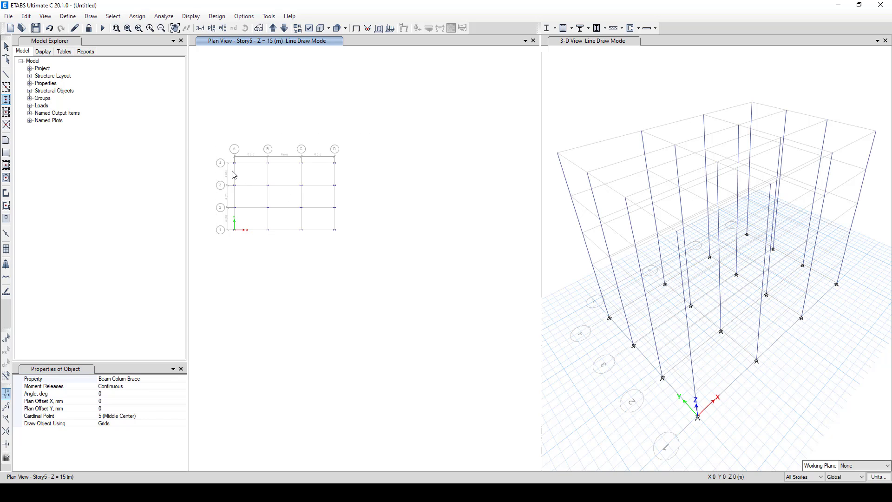
scroll(232, 171, "up", 4)
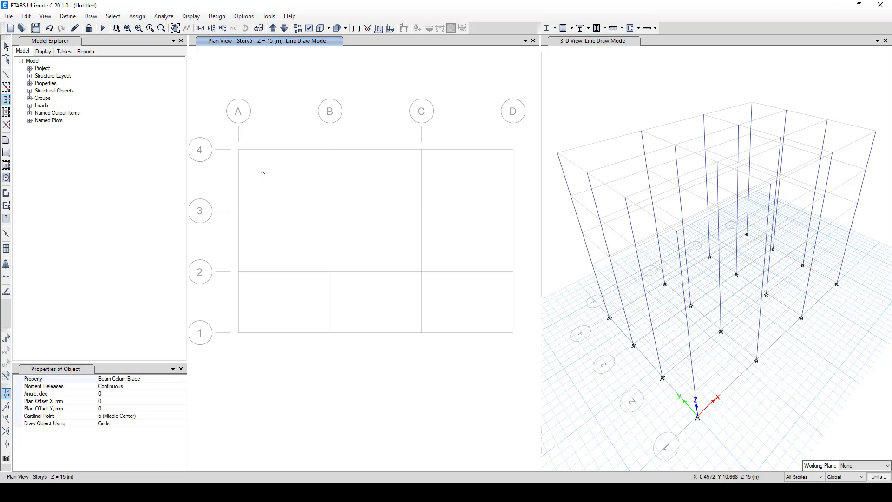
Draw beams with the Beam-Colum-Brace section along all grid lines in plan, applied to all stories.
left_click(6, 87)
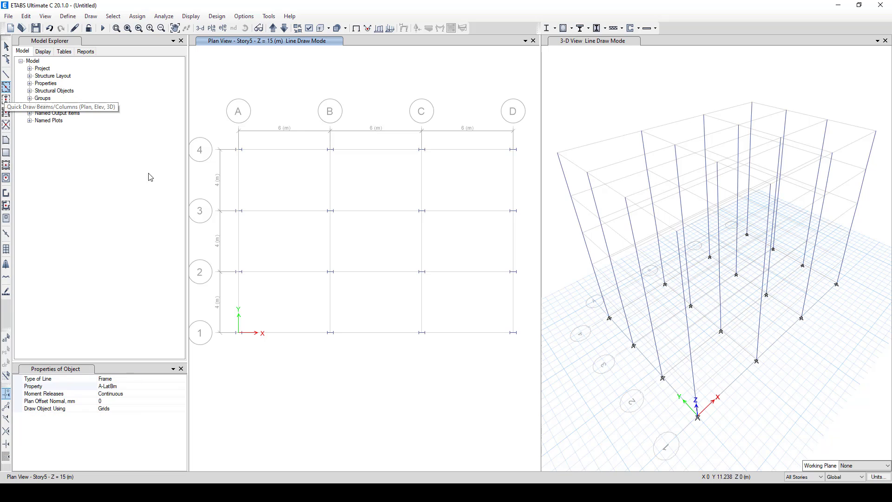
mouse_move(219, 113)
left_mouse_down()
mouse_move(253, 193)
mouse_move(236, 205)
mouse_move(215, 123)
left_mouse_up()
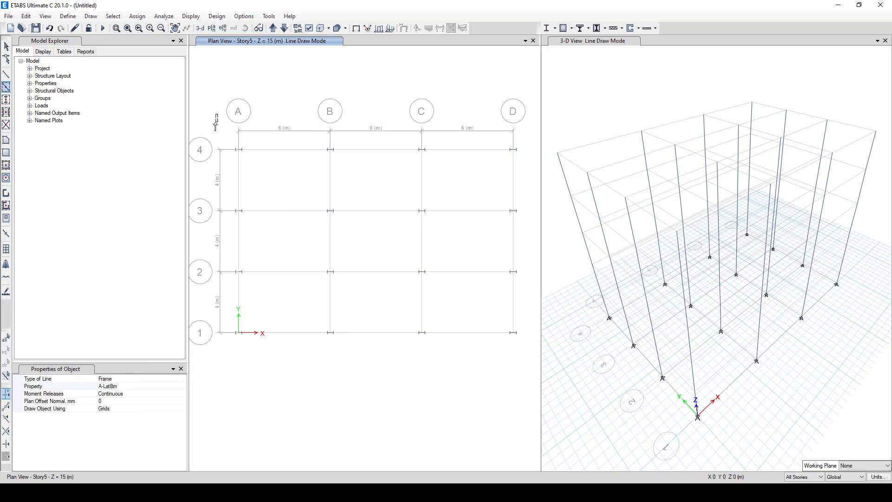
left_click(146, 387)
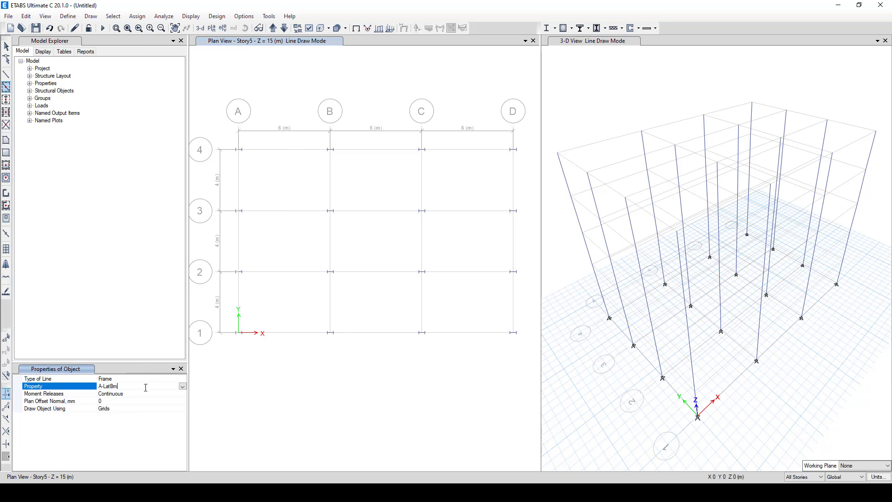
left_click(183, 387)
left_click(144, 431)
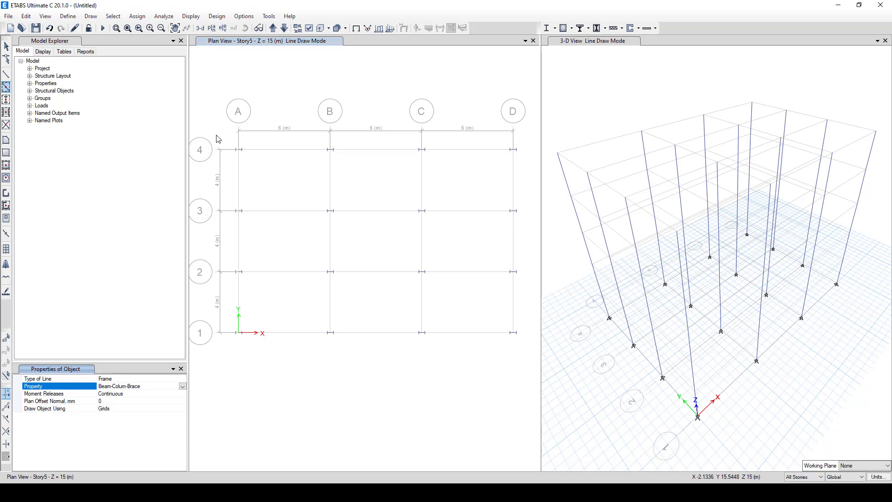
mouse_move(205, 94)
left_mouse_down()
mouse_move(490, 355)
mouse_move(537, 358)
left_mouse_up()
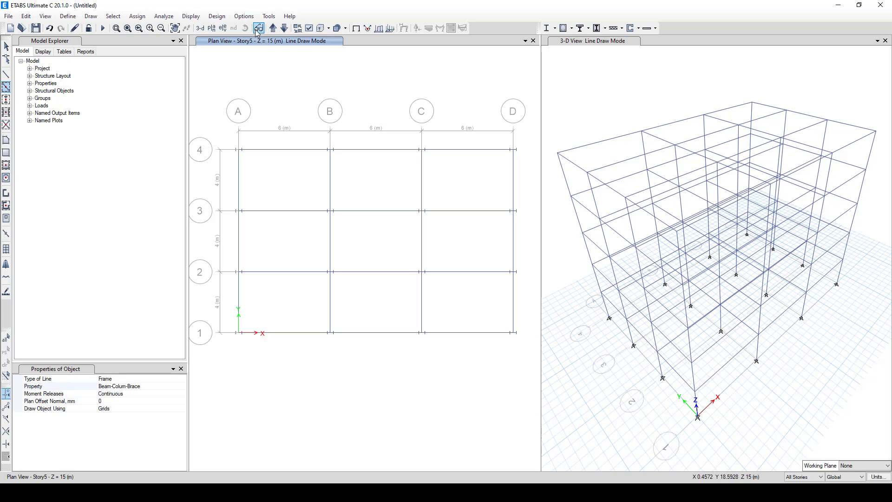
Try drawing pinned X braces with the A-LatBm section between grids B and C of elevation 3 on all stories.
left_click(223, 28)
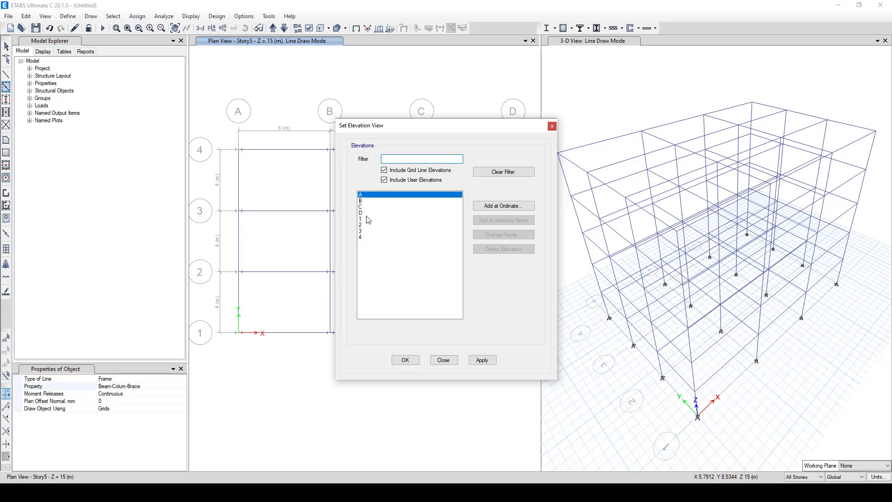
left_click(364, 231)
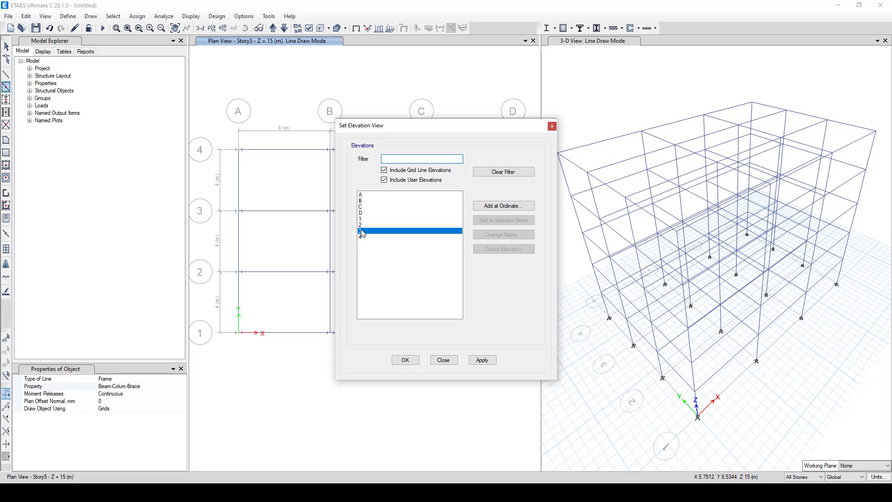
left_click(405, 360)
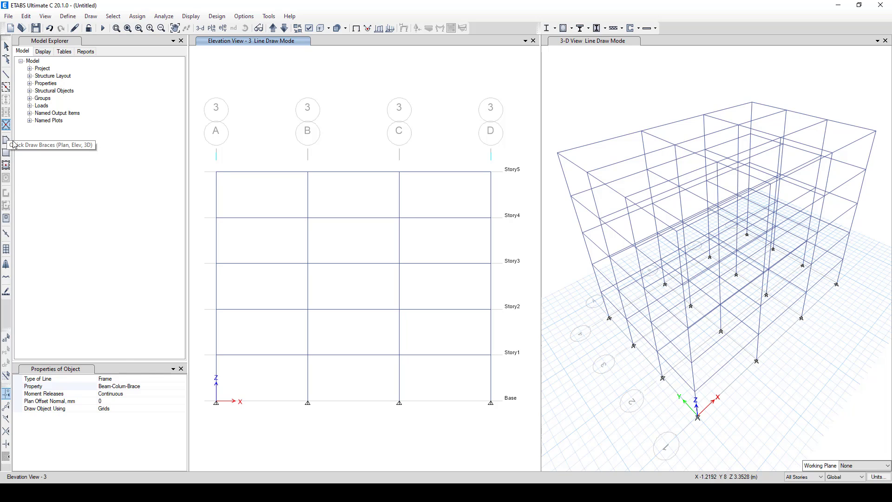
left_click(7, 128)
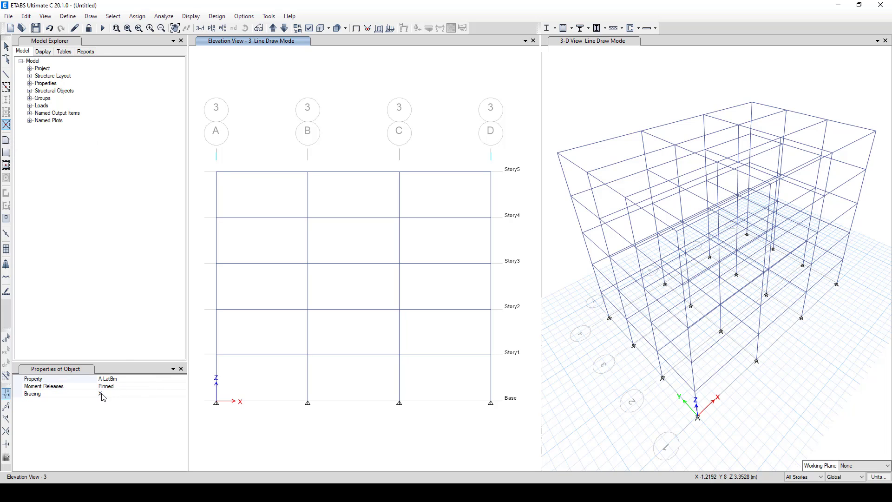
left_click(340, 383)
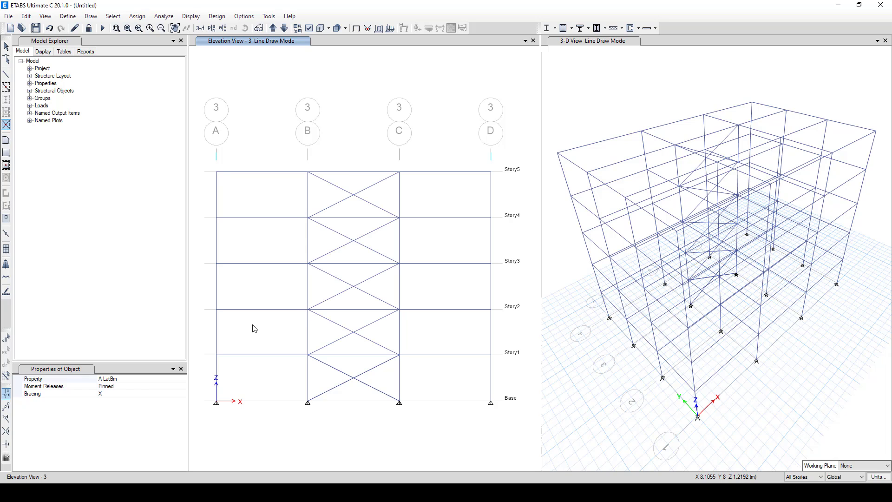
left_click(49, 29)
left_click(50, 29)
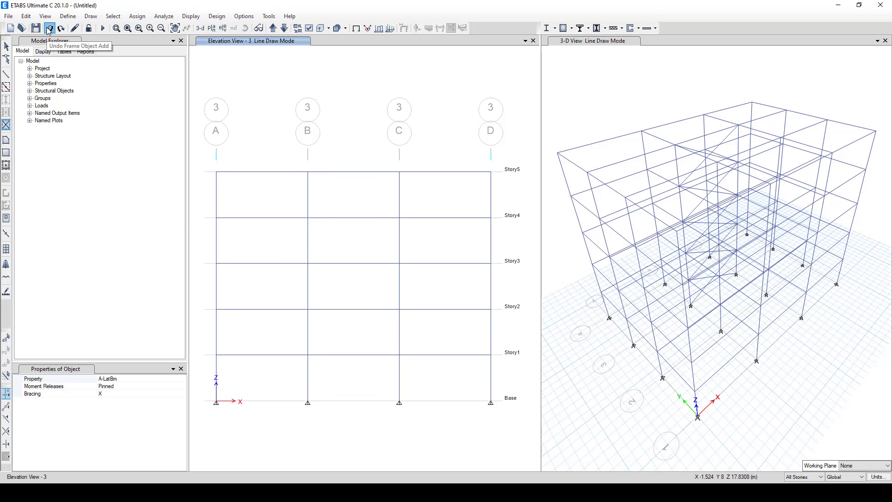
left_click(357, 376)
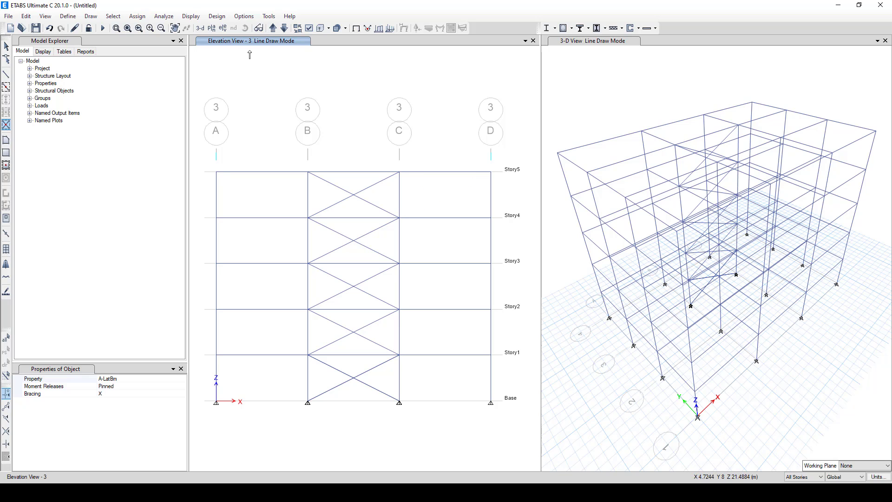
Show elevation A and undo the braces drawn on elevation 3.
left_click(223, 30)
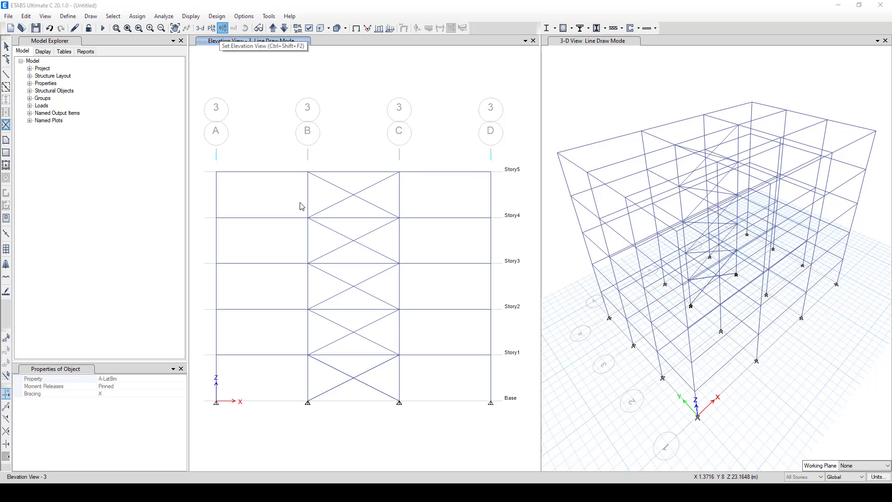
left_click(403, 360)
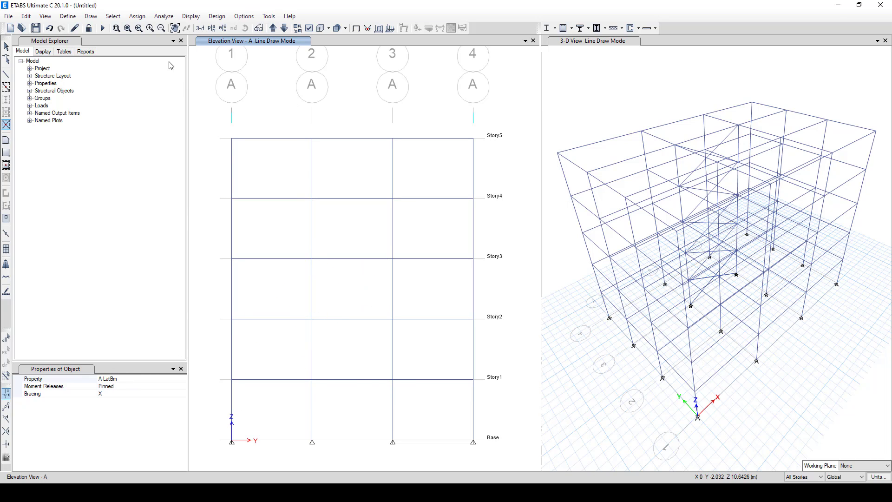
left_click(51, 29)
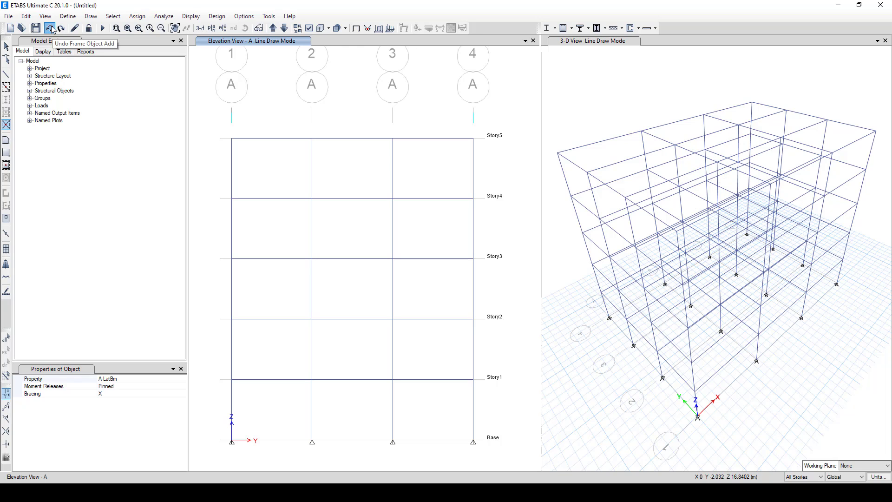
Draw pinned X braces with the Beam-Colum-Brace section between grids 2 and 3 of elevation A on all stories.
left_click(130, 387)
left_click(130, 379)
left_click(183, 379)
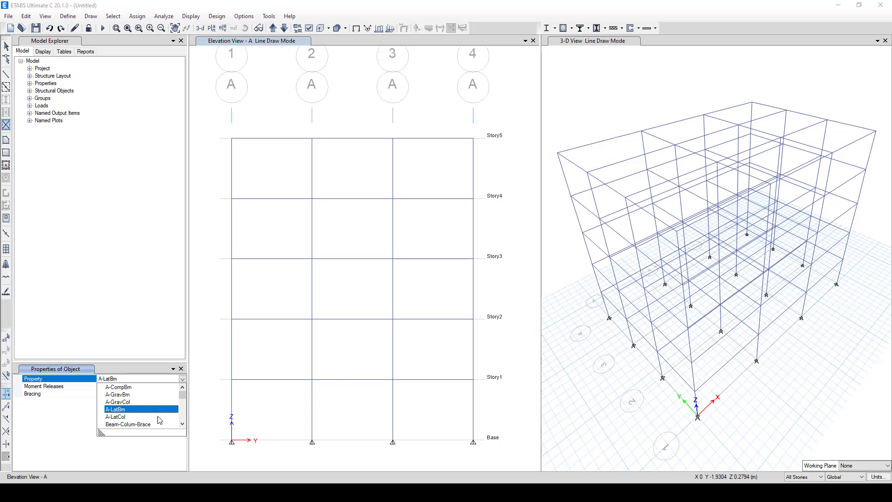
left_click(145, 426)
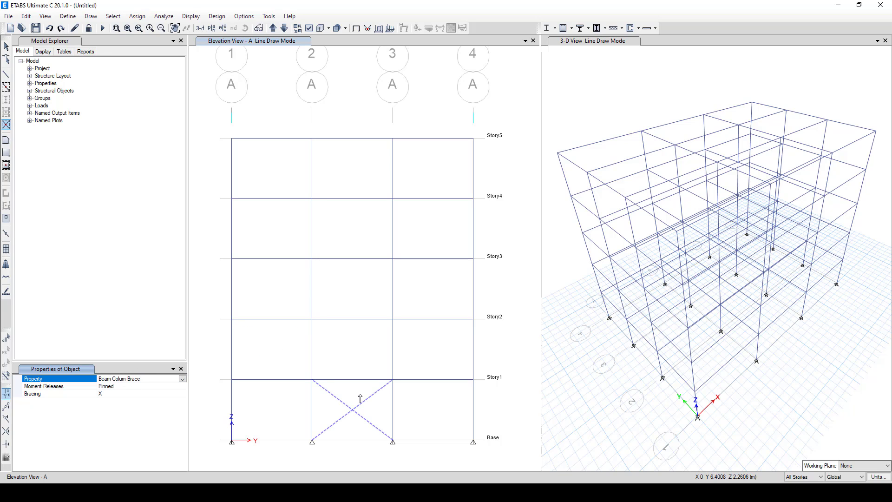
left_click(353, 407)
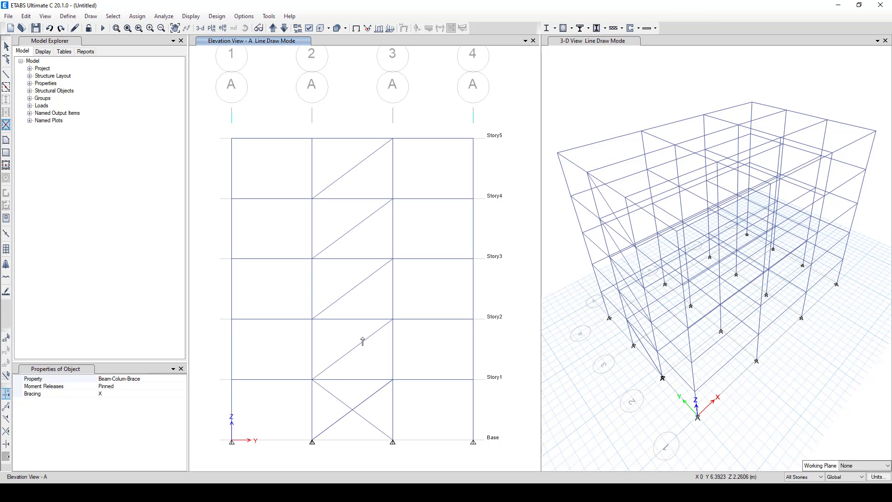
left_click(49, 28)
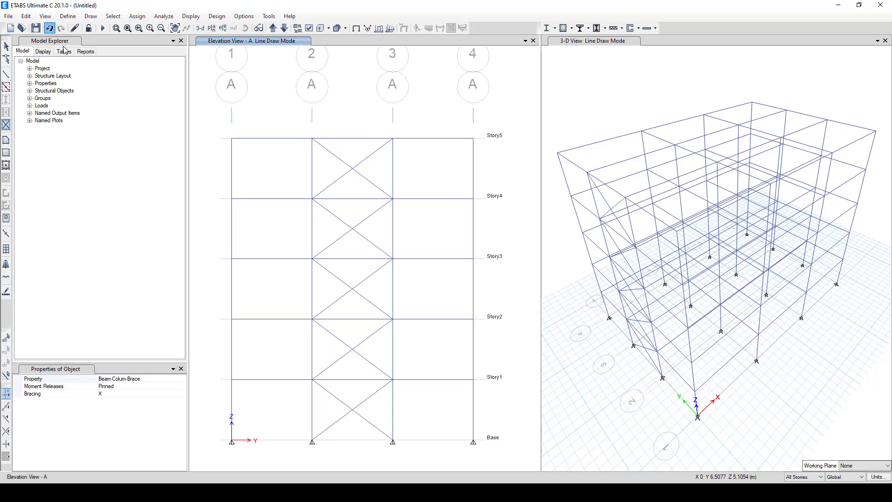
left_click(347, 421)
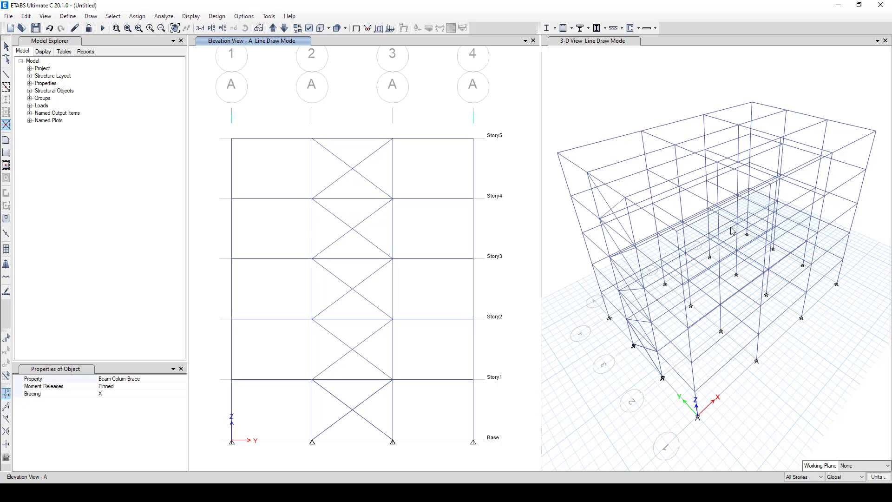
Draw matching Beam-Colum-Brace X braces between grids 2 and 3 of elevation D on all stories.
left_click(223, 28)
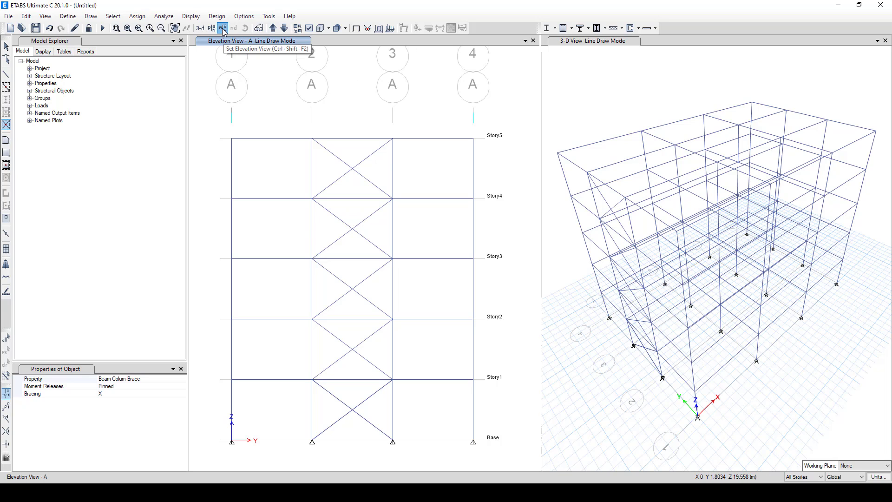
left_click(363, 213)
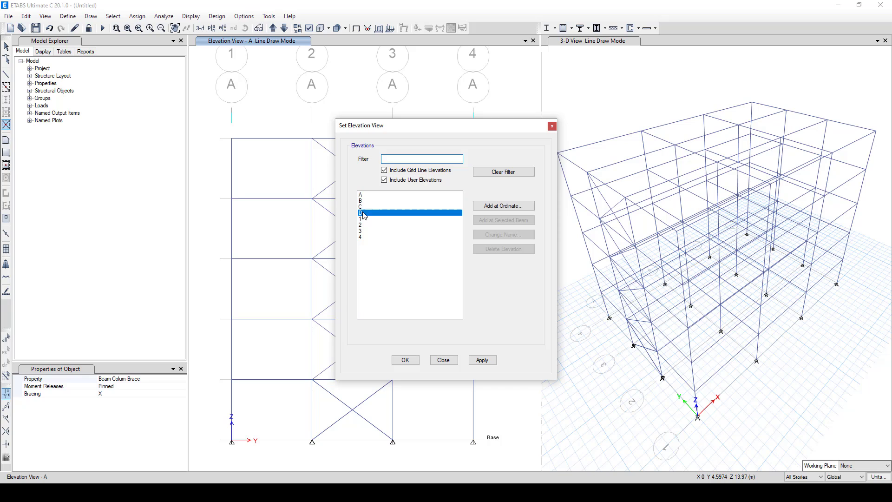
left_click(405, 361)
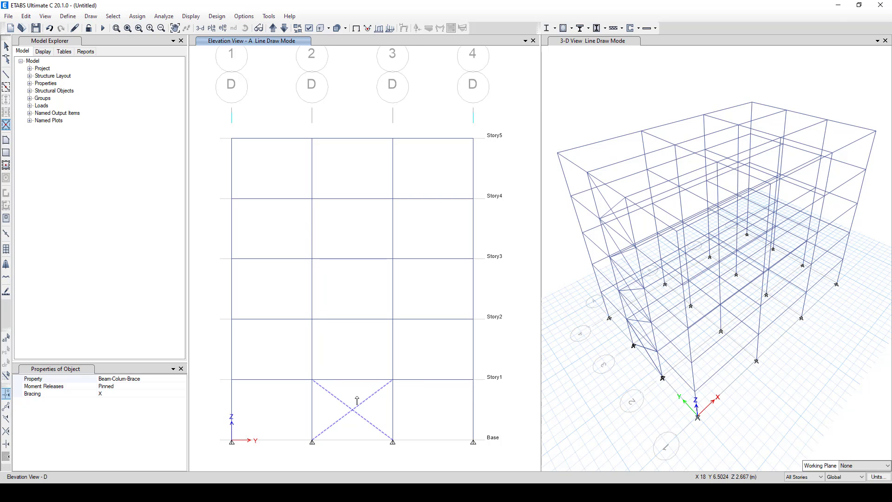
left_click(350, 409)
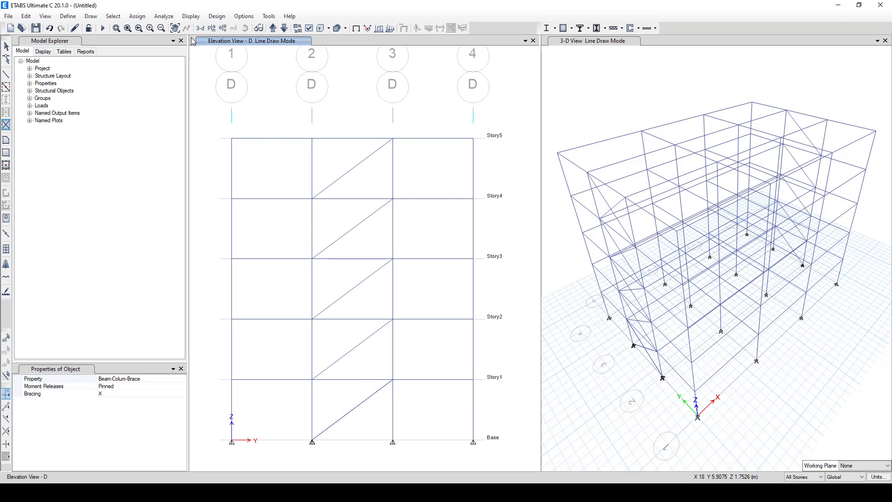
Draw Beam-Colum-Brace X braces between grids B and C of elevation 3 on all stories and finish drawing braces.
left_click(224, 30)
left_click(363, 231)
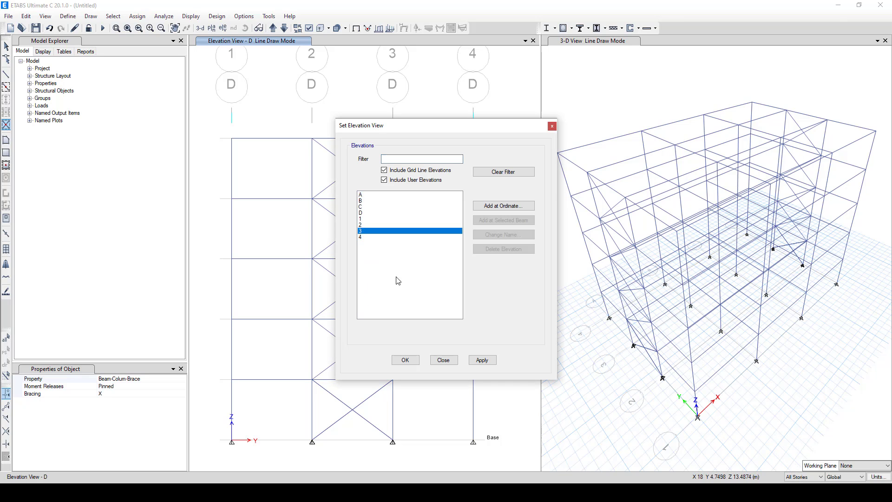
left_click(406, 360)
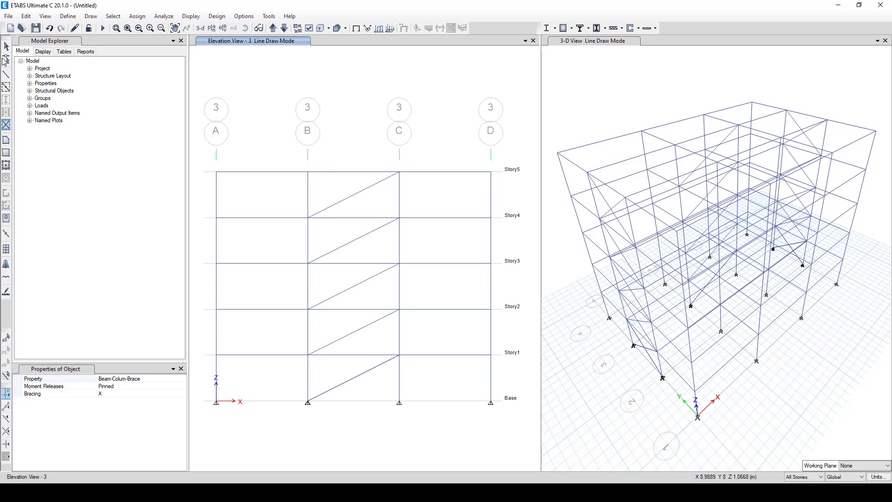
left_click(6, 46)
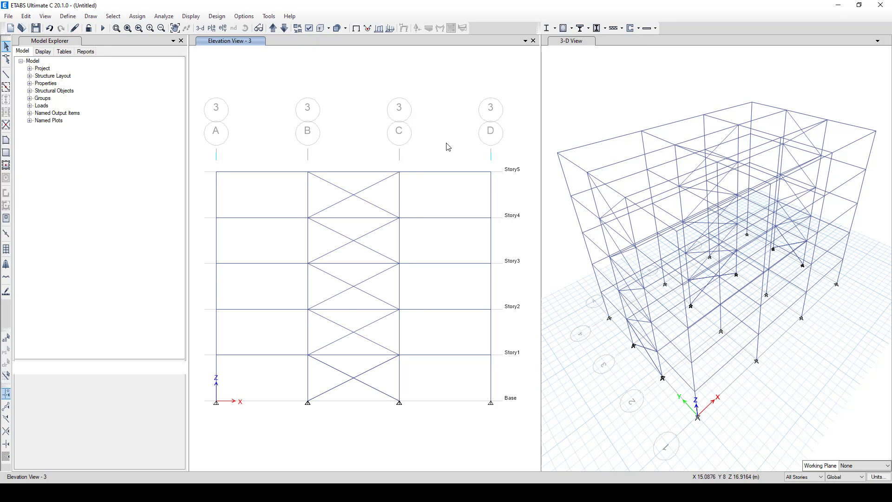
middle_click_drag(822, 323, 676, 303, "shift")
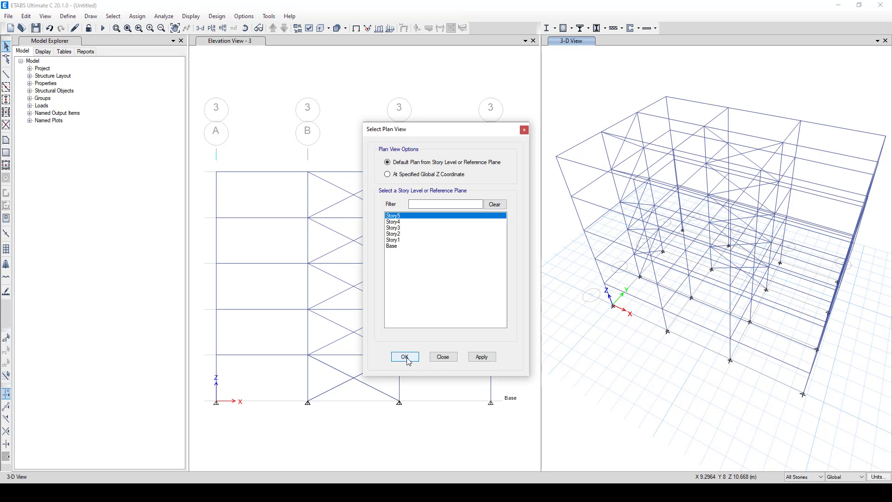
In the Story5 plan, draw two pinned Beam-Colum-Brace secondary beams parallel to Y in every bay, applied to all stories.
left_click(405, 357)
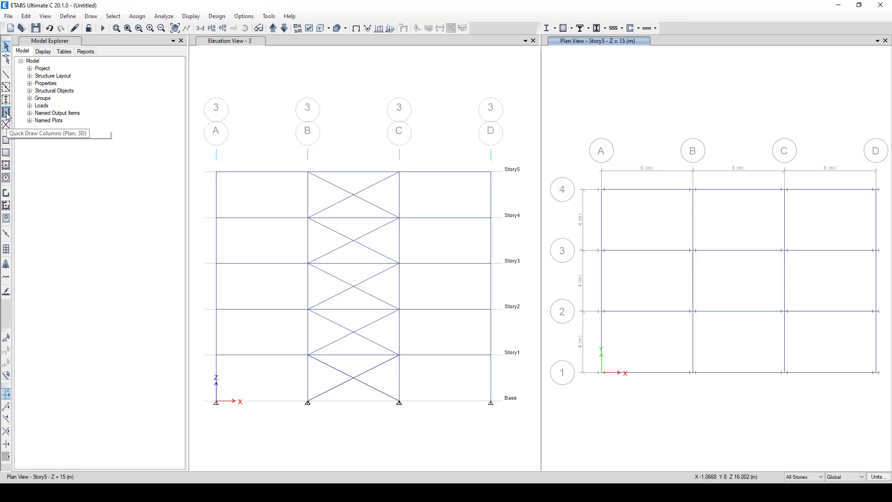
left_click(6, 112)
left_click(120, 384)
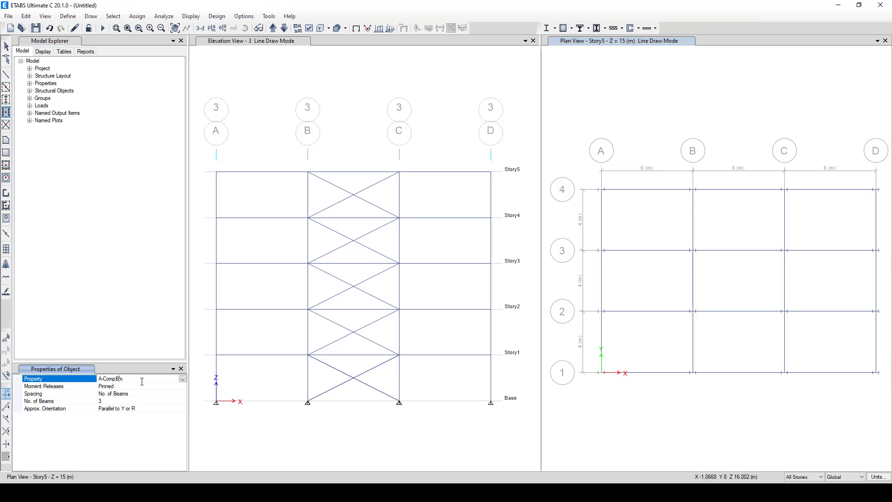
left_click(182, 379)
left_click(133, 424)
left_click(112, 400)
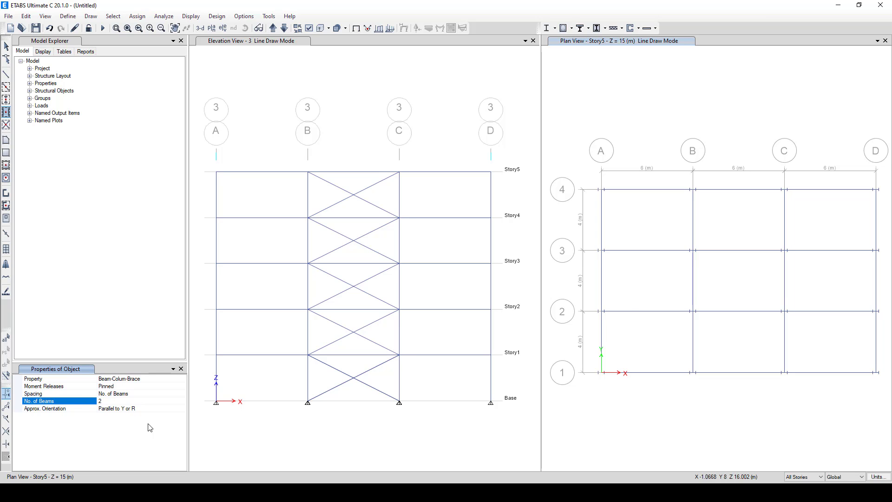
left_click(637, 278)
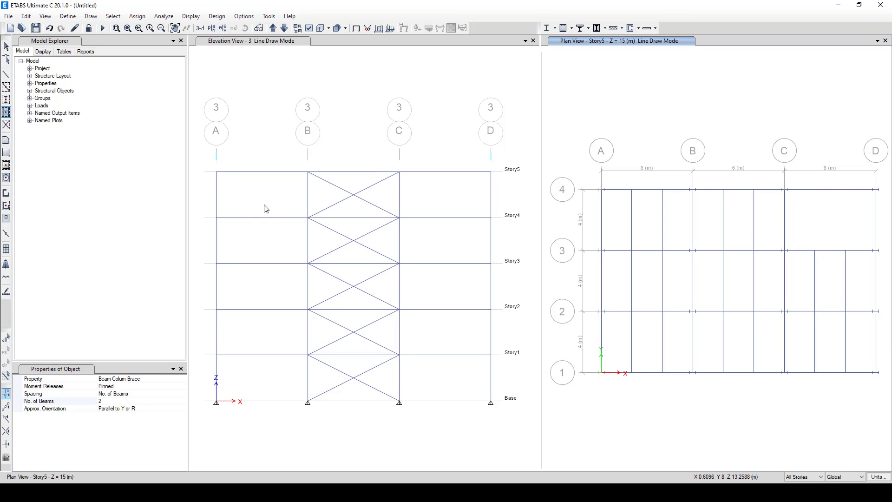
left_click(6, 46)
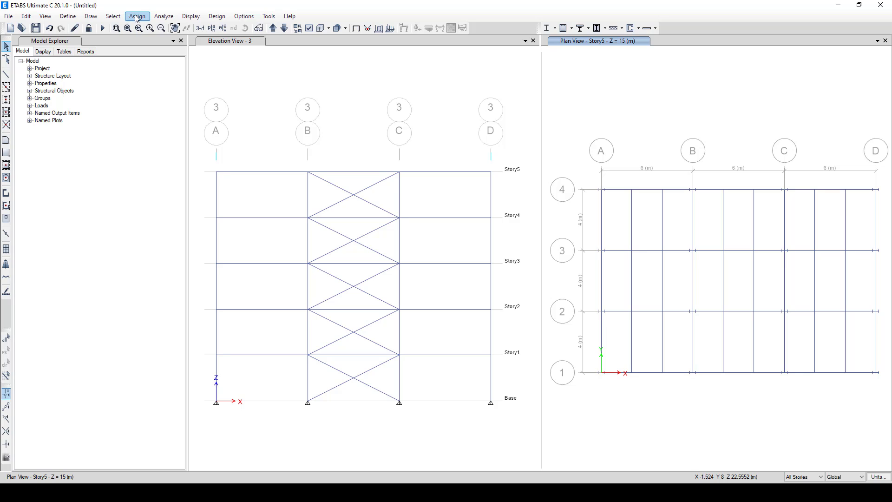
Set the thickness of the Slab1 slab property to 120 mm.
left_click(71, 17)
mouse_move(99, 42)
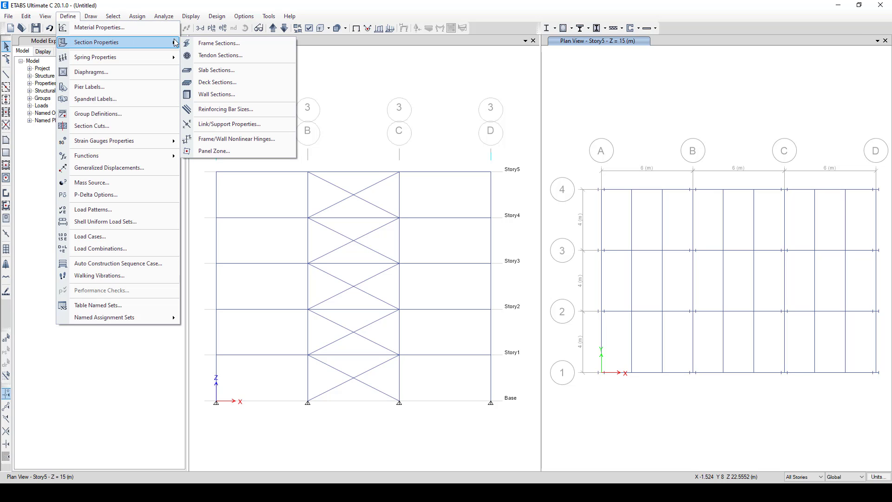
left_click(224, 72)
left_click(384, 216)
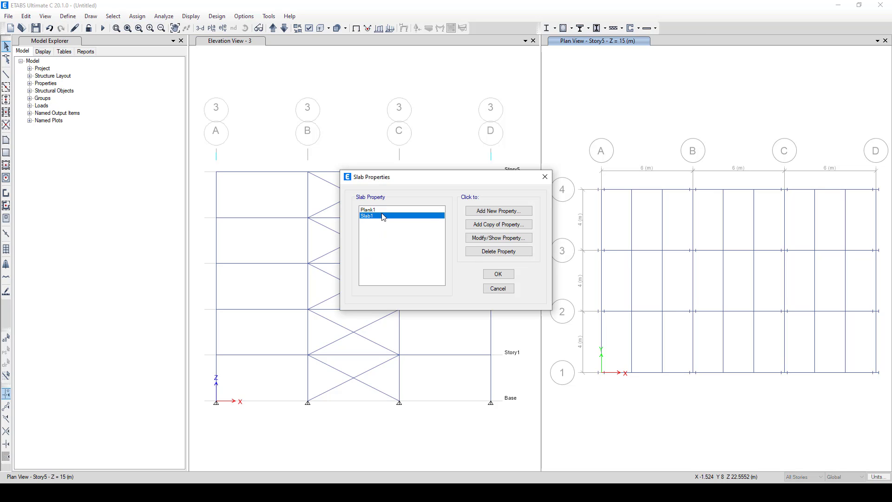
left_click(499, 238)
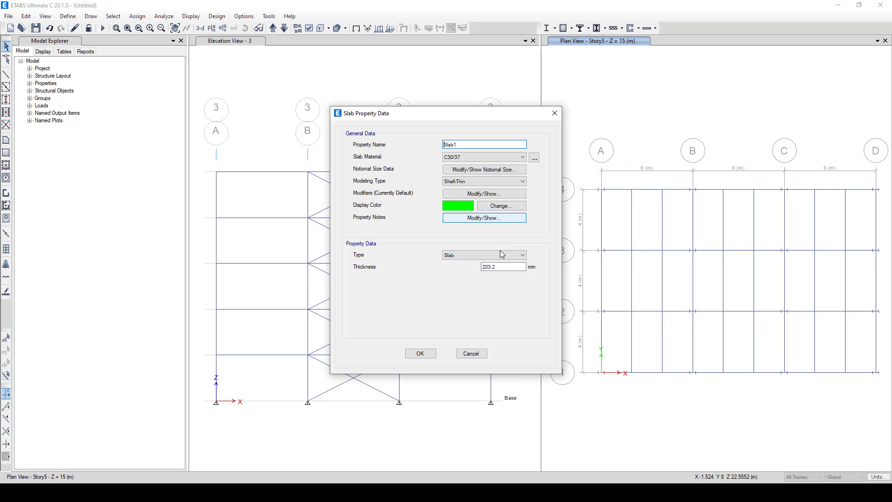
left_click_drag(496, 267, 472, 269)
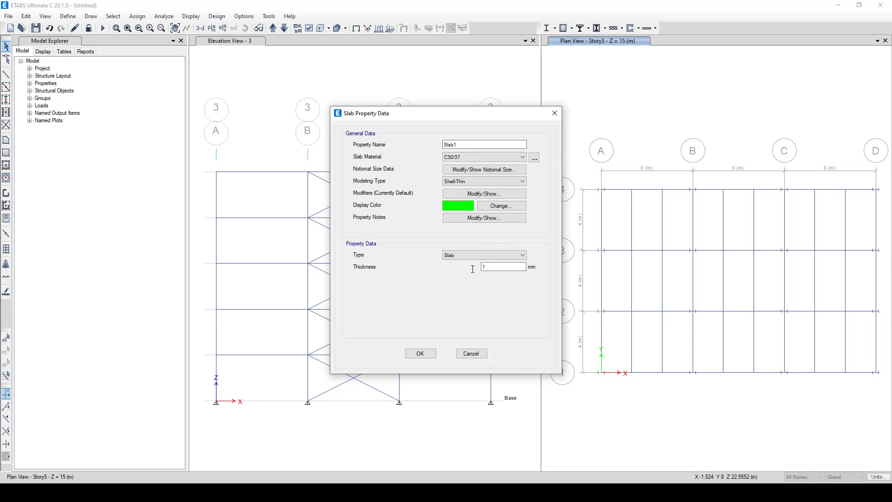
type("120")
left_click(420, 353)
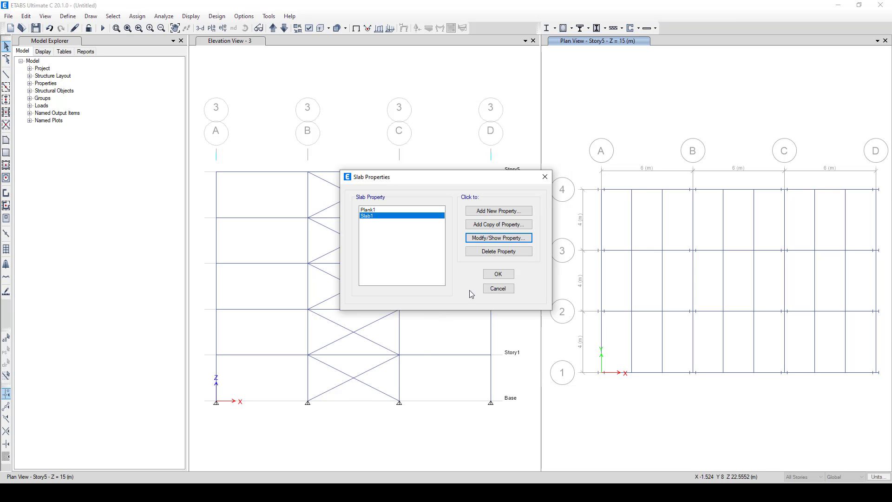
left_click(499, 277)
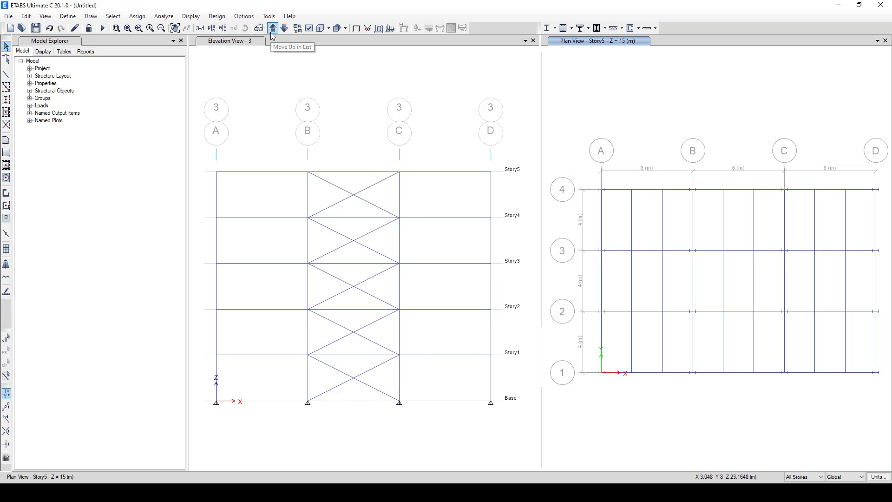
Draw a rectangular Slab1 floor from grid A-4 to grid D-1 in the Story5 plan, applied to all stories.
left_click(6, 154)
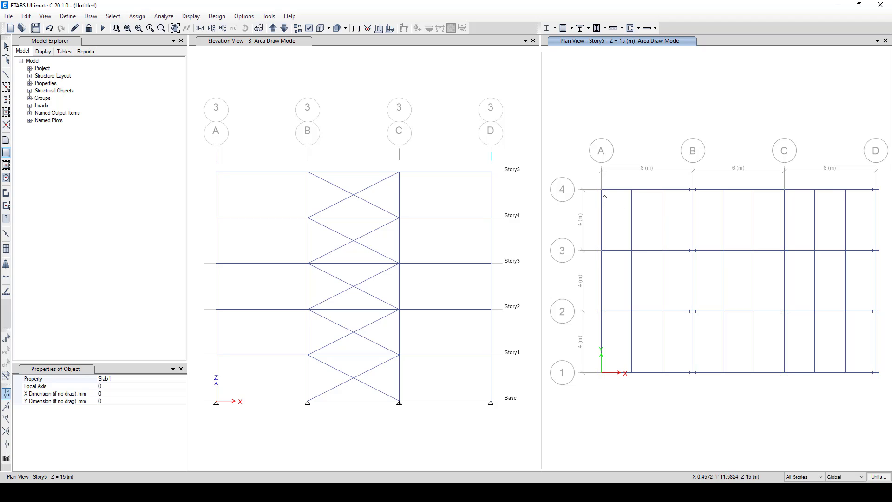
left_click_drag(602, 191, 876, 372)
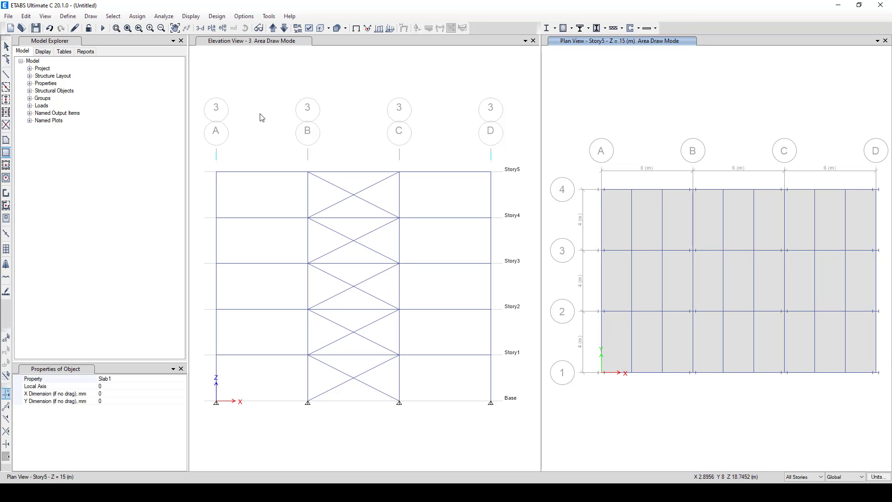
left_click(6, 46)
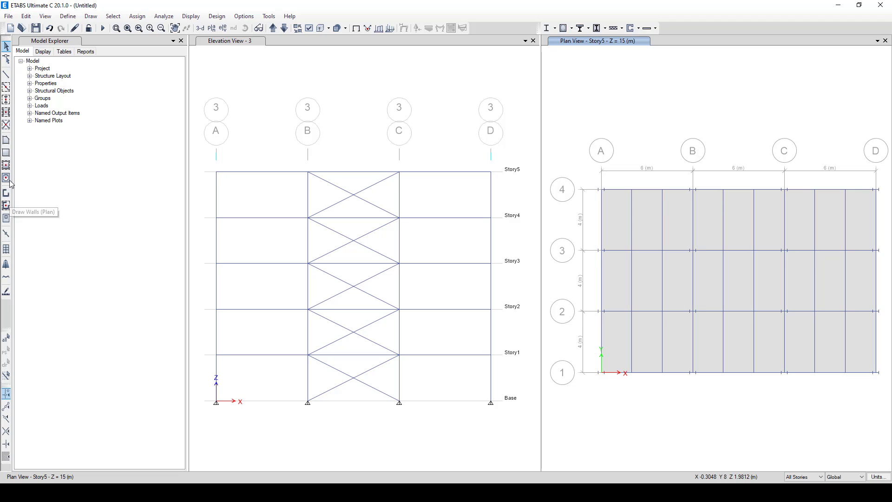
Start drawing a polygonal floor area with its property set to Opening.
left_click(6, 139)
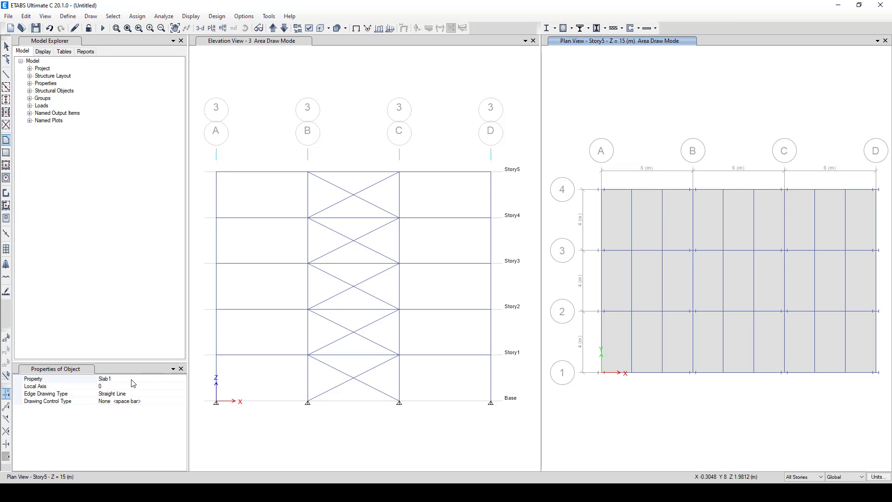
left_click(133, 380)
left_click(133, 379)
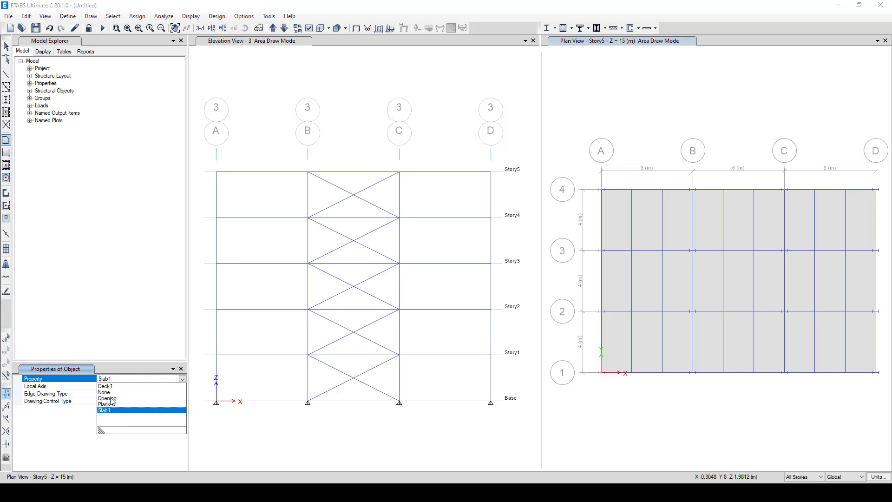
left_click(109, 399)
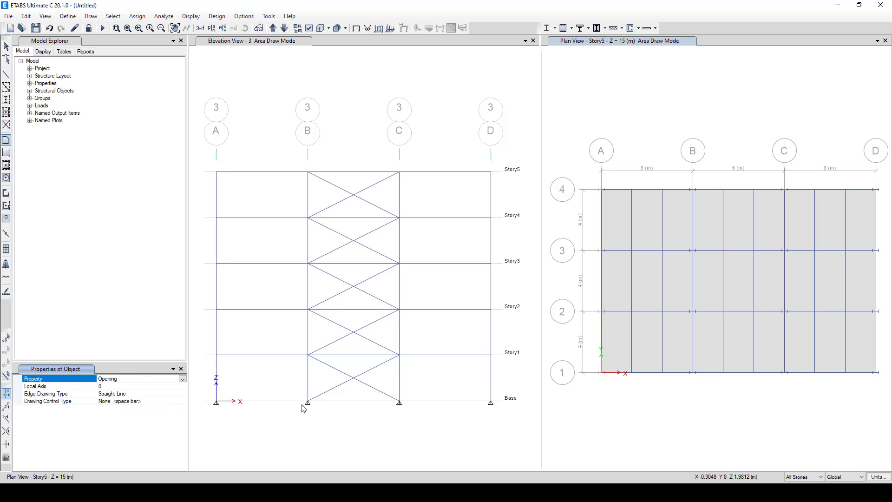
left_click(724, 251)
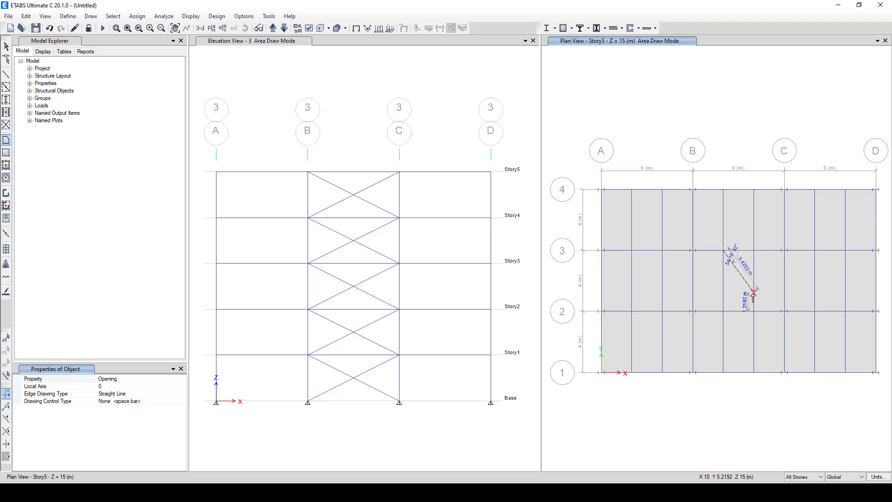
left_click(754, 251)
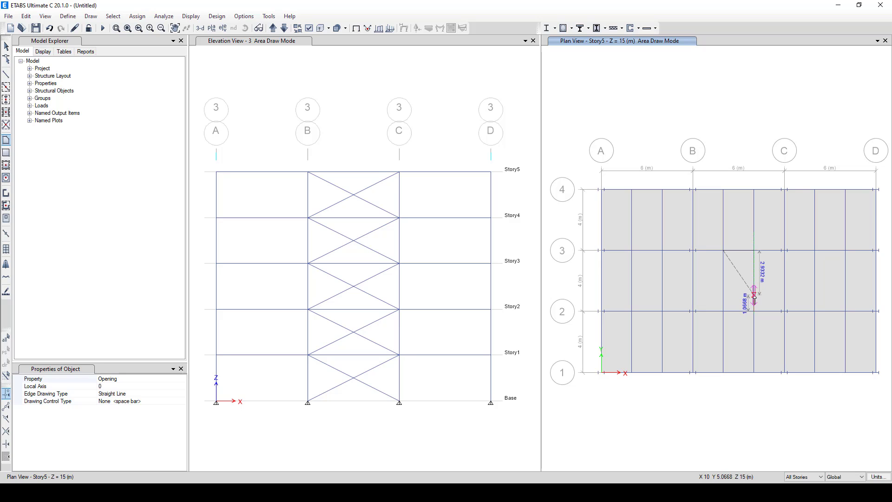
key("Escape")
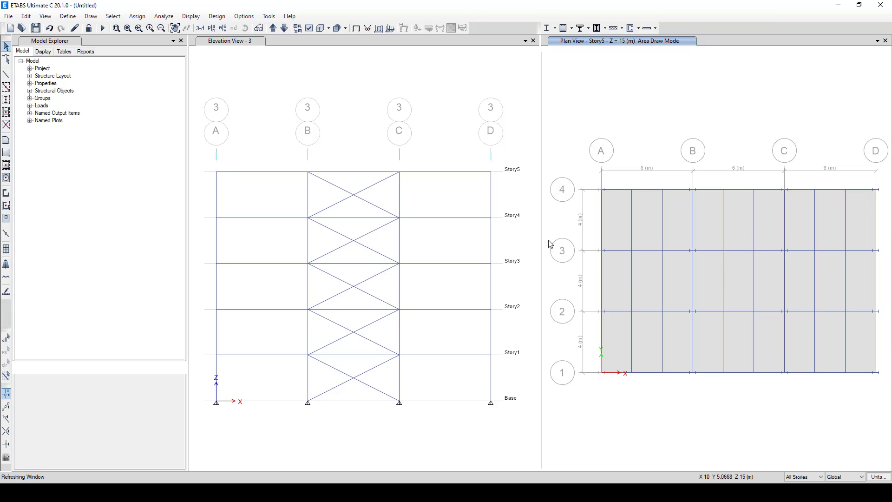
Draw a rectangular opening in the slab between grids B and C and grids 2 and 3, applied to all stories.
left_click(6, 140)
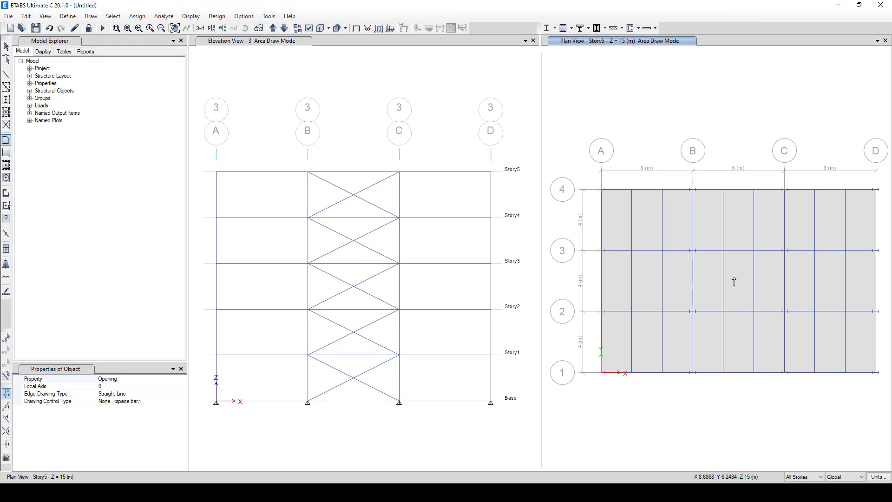
left_click(693, 250)
left_click(785, 250)
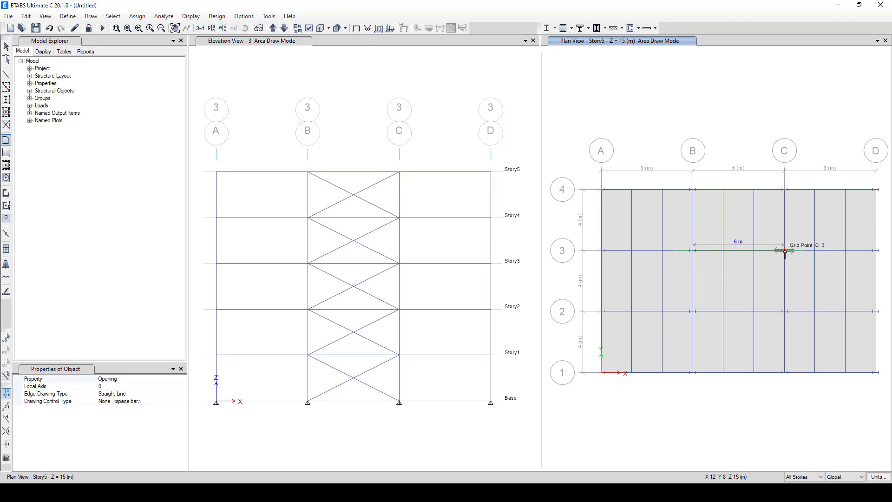
left_click(785, 312)
double_click(693, 311)
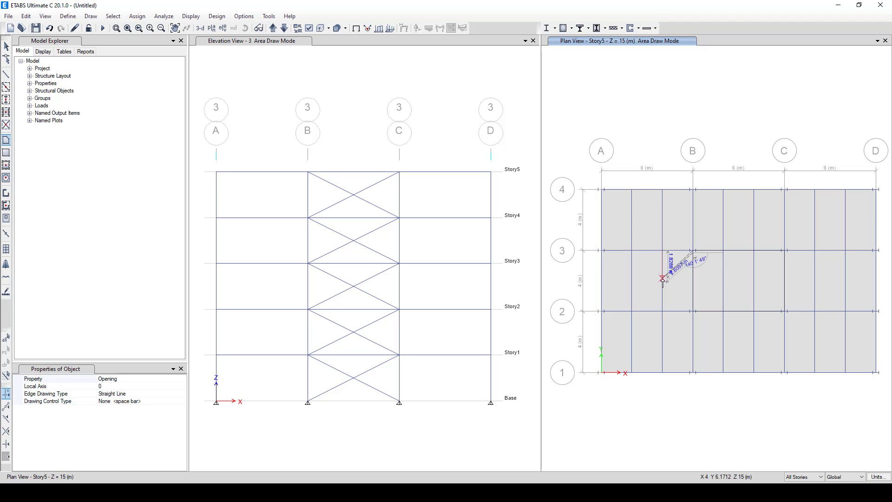
left_click(692, 252)
scroll(722, 275, "up", 5)
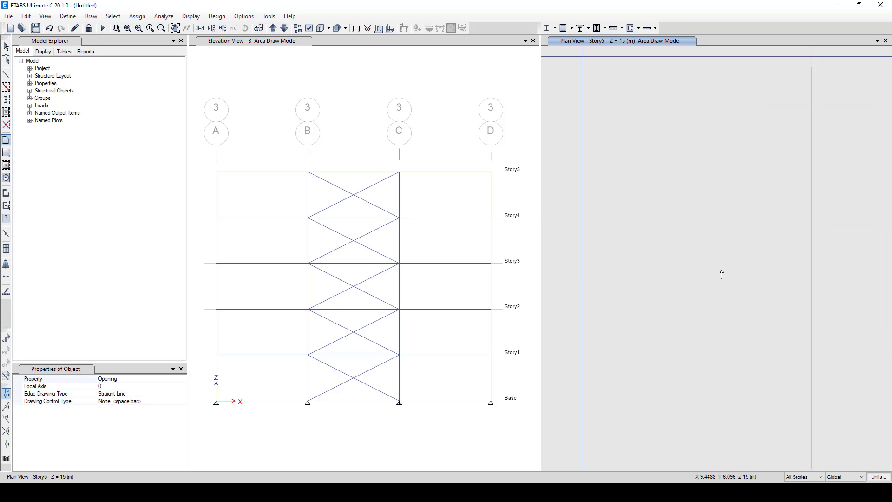
scroll(722, 274, "down", 5)
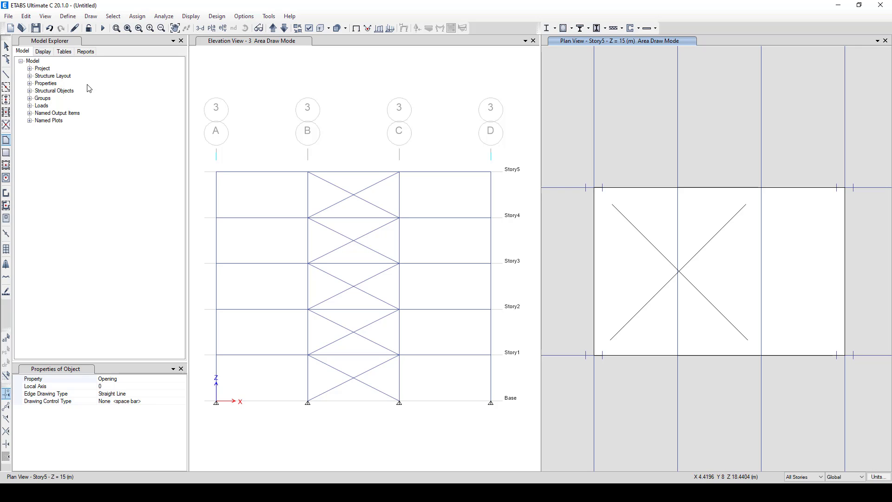
left_click(6, 47)
scroll(707, 238, "down", 5)
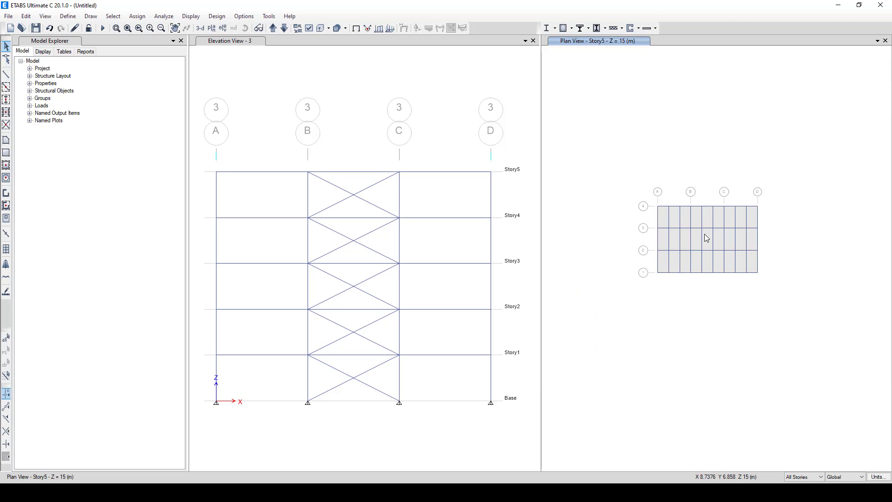
Show the Base plan in place of elevation 3 and delete its slab and opening, with edits limited to One Story.
left_click(318, 107)
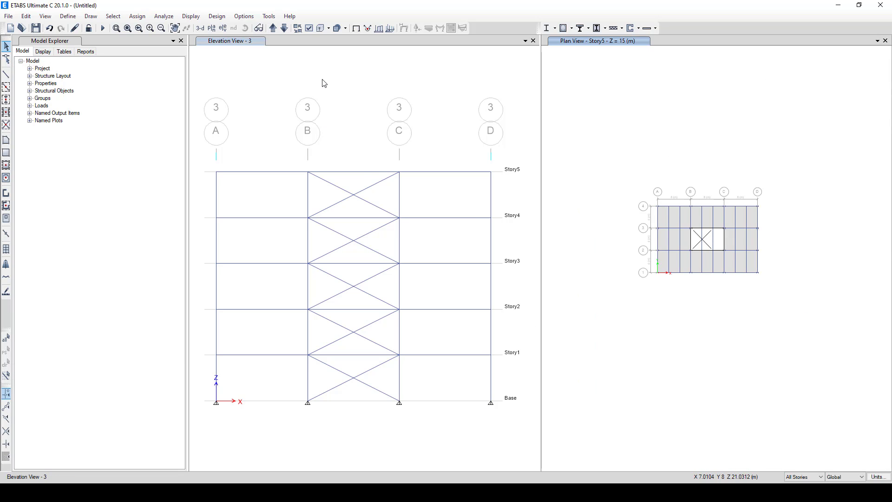
left_click(219, 31)
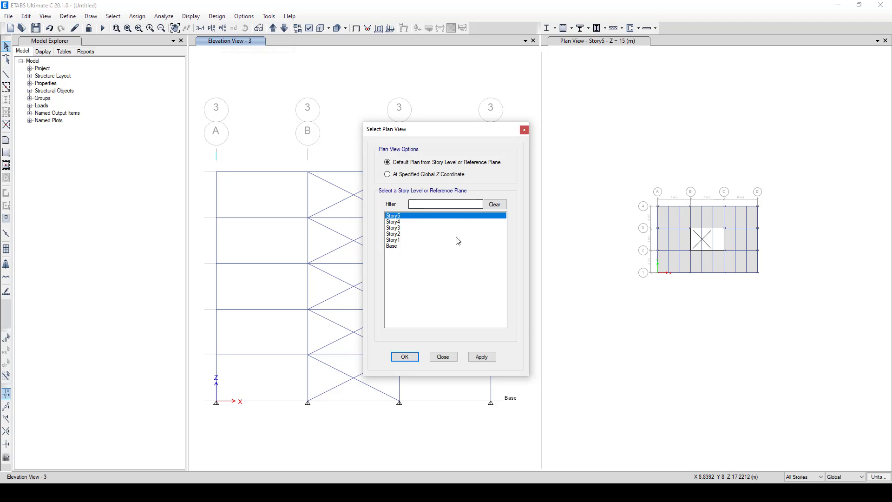
left_click(404, 246)
left_click(405, 357)
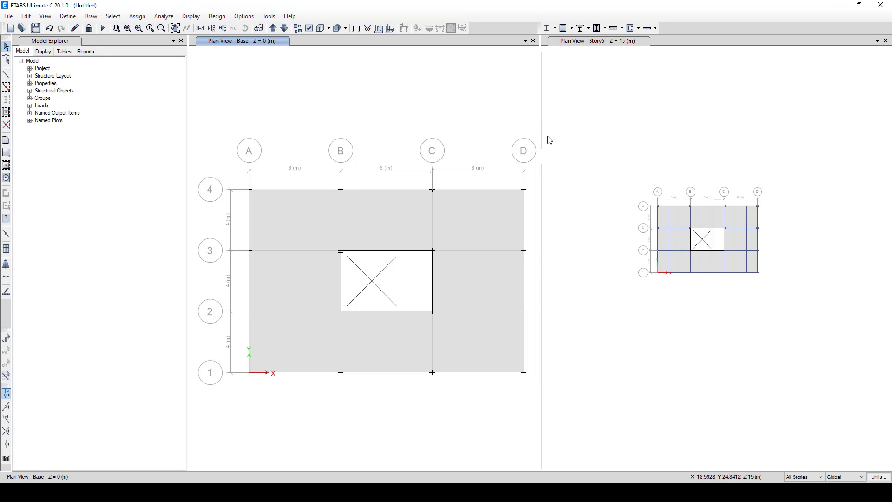
left_click(792, 478)
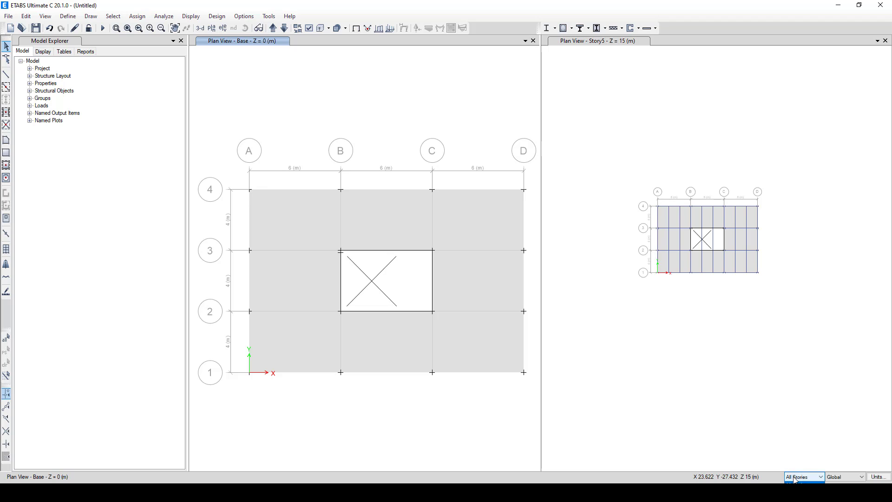
left_click(796, 487)
left_click(390, 220)
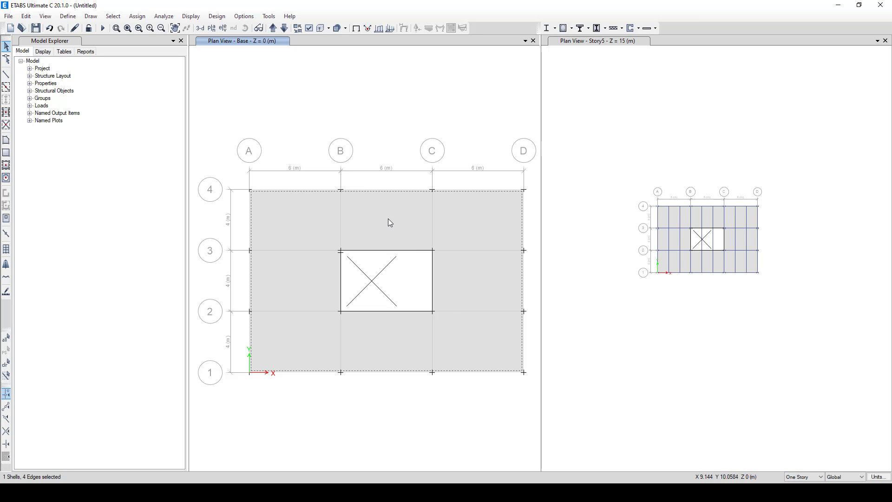
key("Delete")
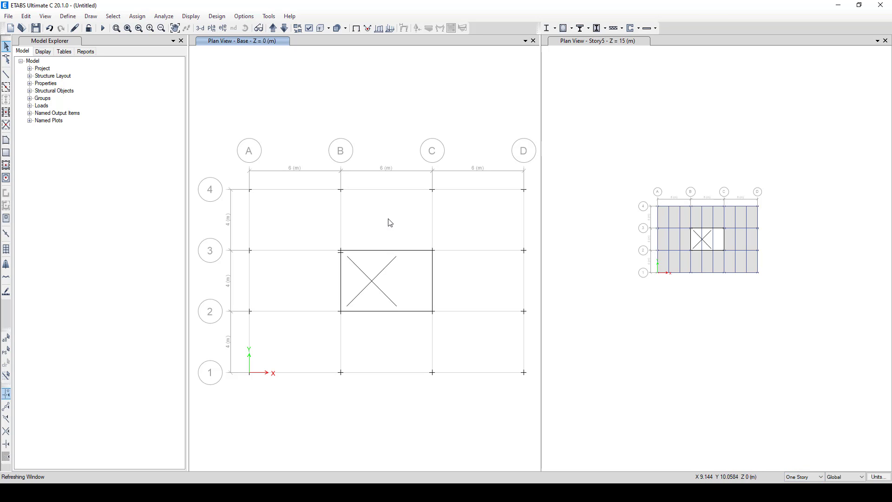
left_click(387, 269)
key("Delete")
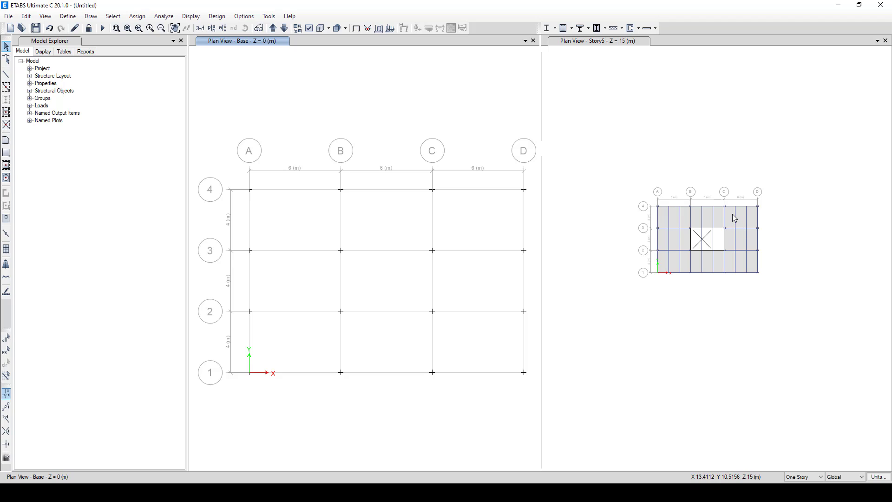
Select the slabs on All Stories from the Story5 plan and assign them a uniform Dead gravity load of 1.2 kN/m².
left_click(727, 240)
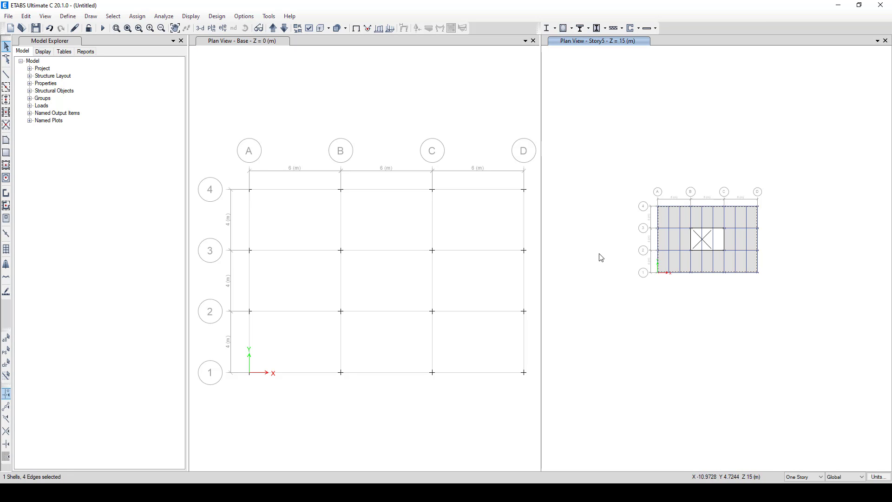
left_click(798, 492)
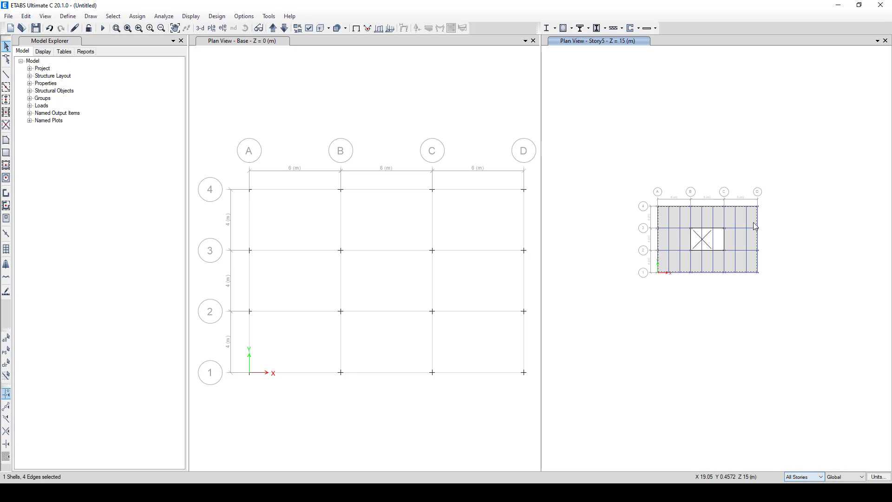
left_click(739, 216)
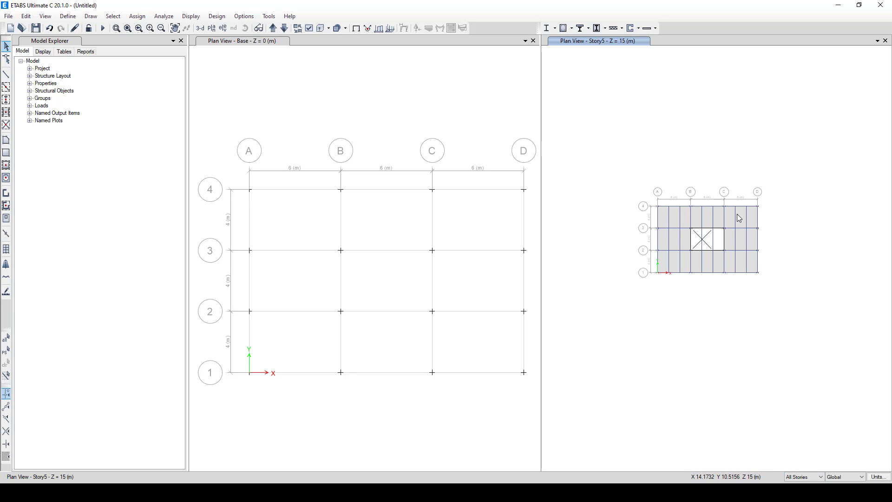
left_click(136, 17)
mouse_move(183, 119)
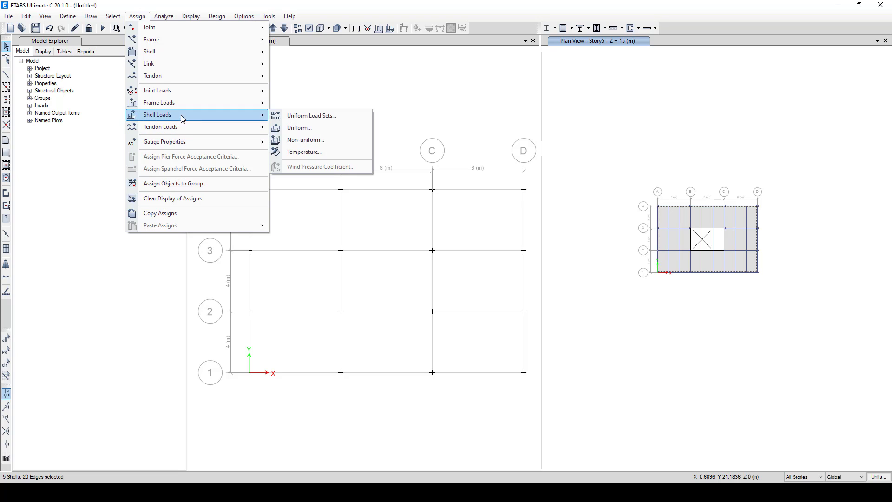
left_click(279, 129)
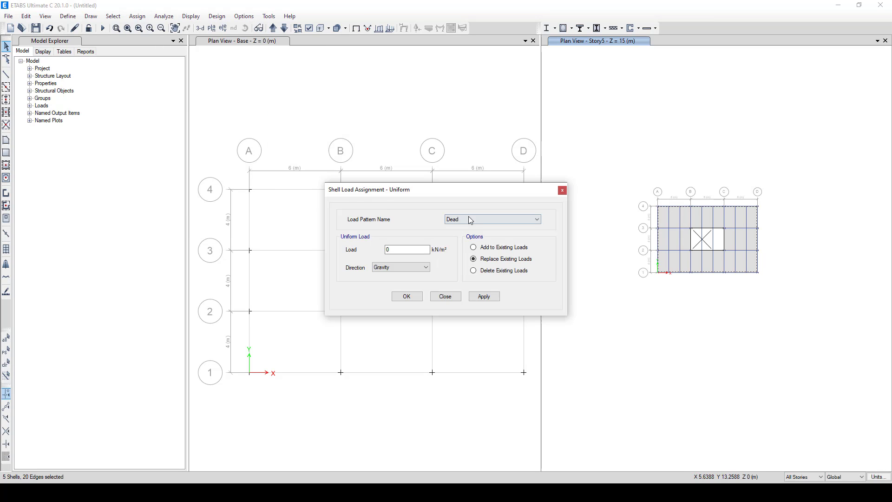
left_click_drag(416, 249, 377, 251)
type("1.2")
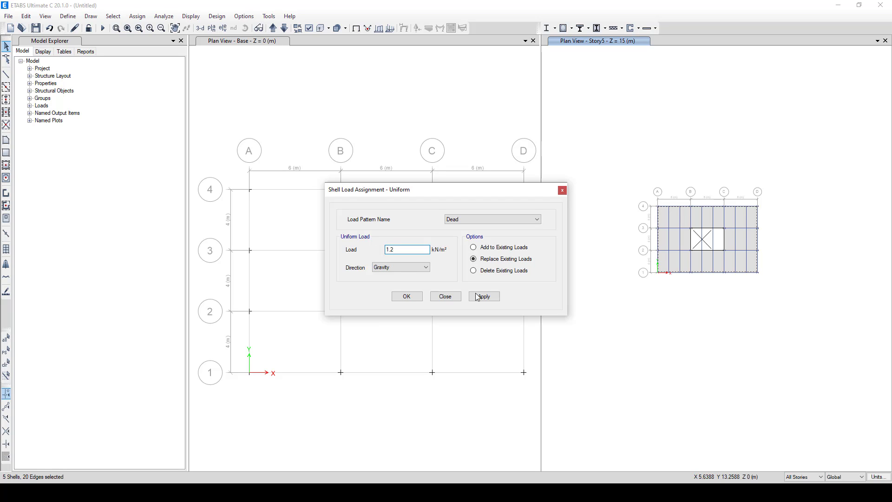
left_click(478, 297)
Reselect the slabs on all stories and assign them a uniform Live gravity load of 2.1 kN/m², replacing existing loads.
left_click(460, 223)
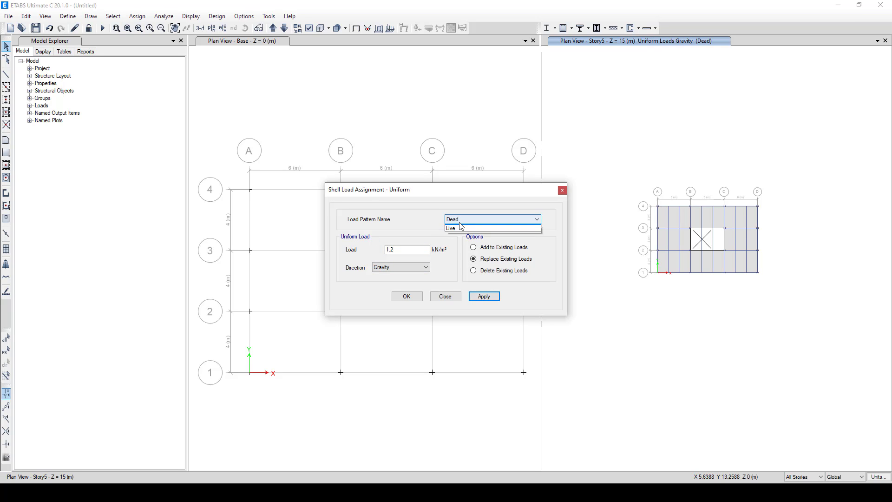
left_click(460, 228)
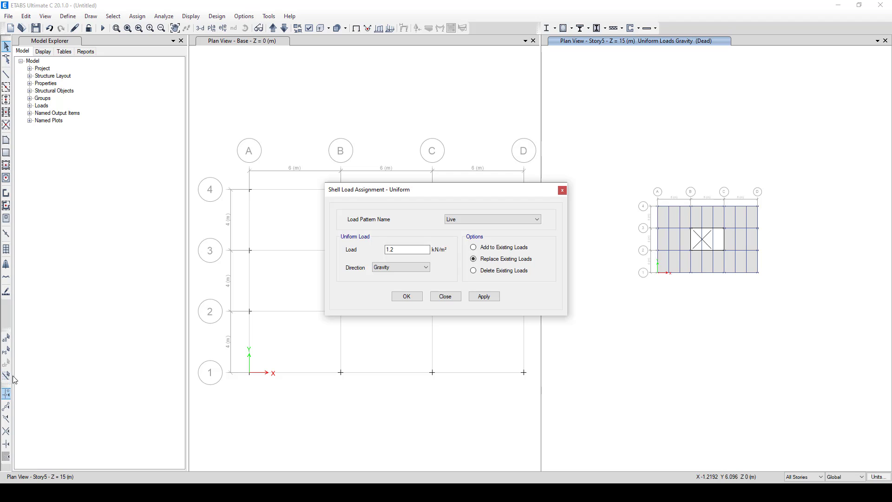
left_click(6, 352)
left_click(368, 269)
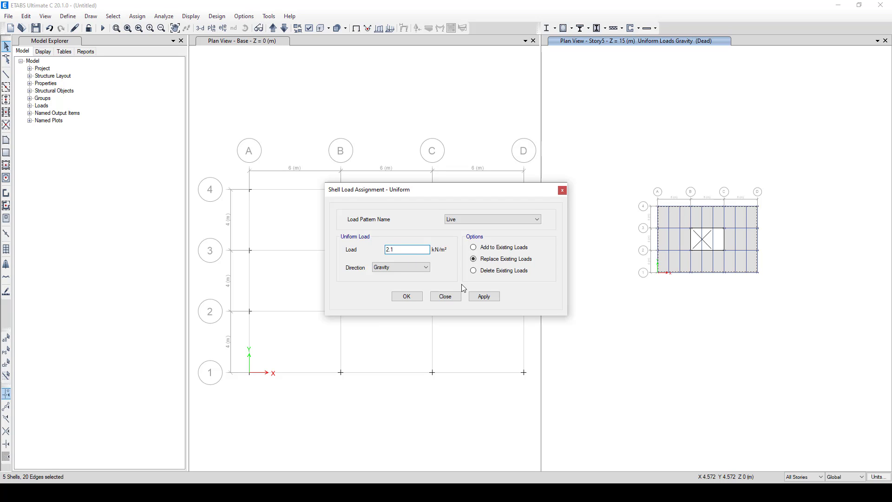
left_click(485, 297)
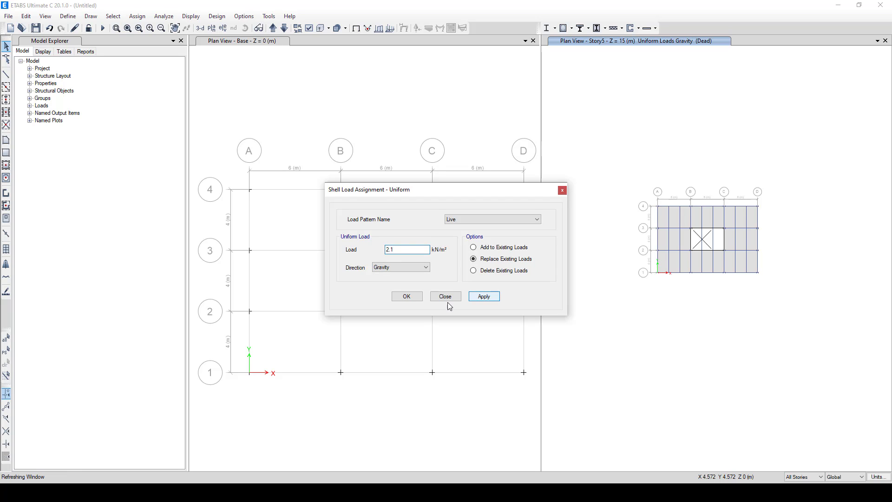
left_click(407, 297)
Delete the misshapen opening between grids B and C and grids 2 and 3 on all stories.
scroll(719, 265, "up", 3)
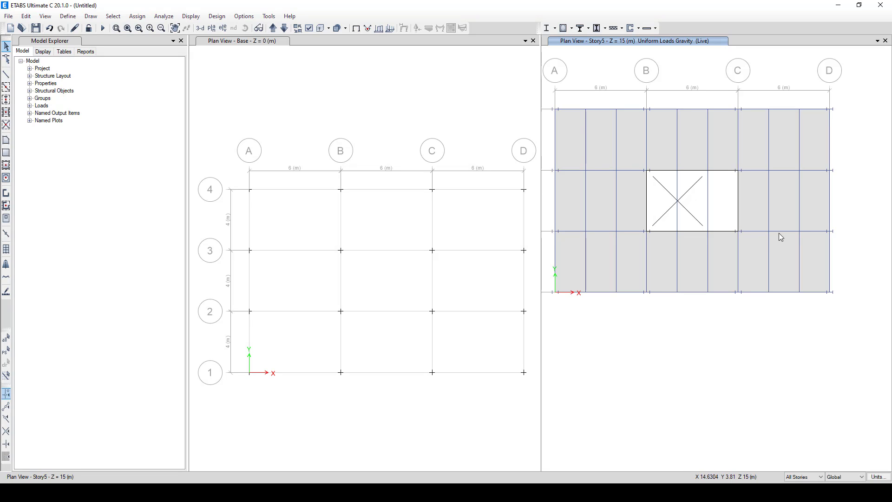
scroll(766, 199, "down", 3)
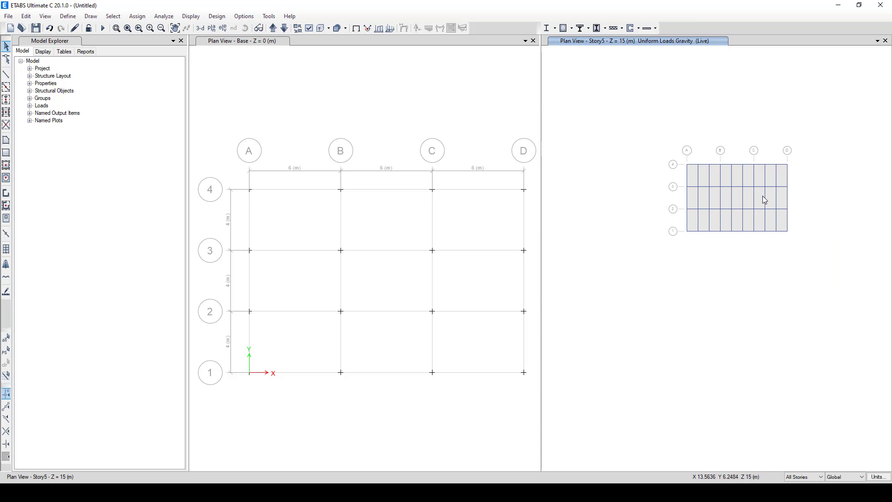
scroll(725, 202, "up", 3)
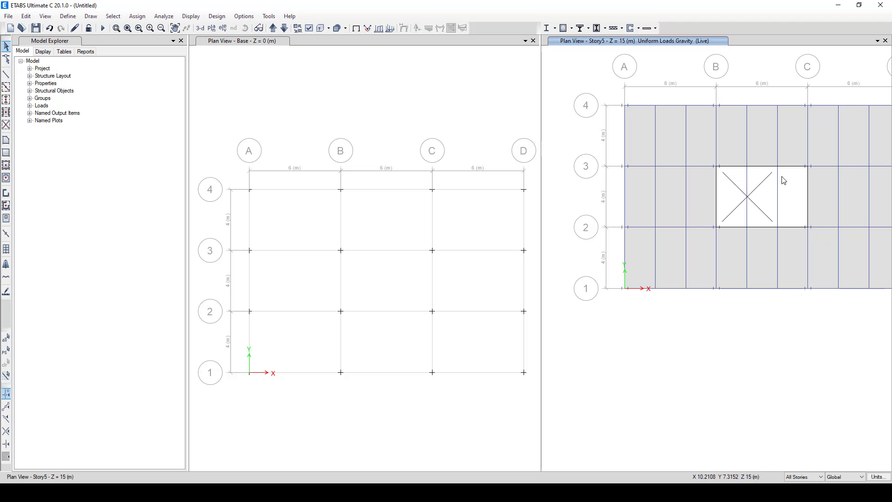
left_click(739, 193)
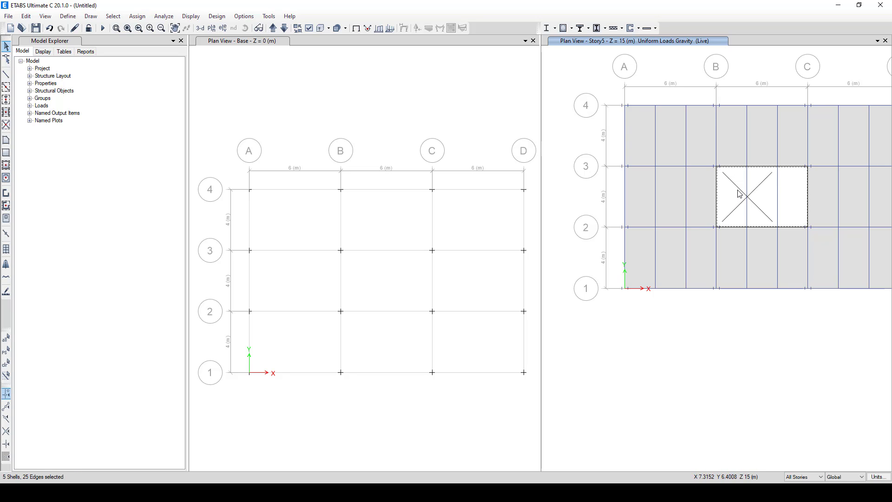
key("Delete")
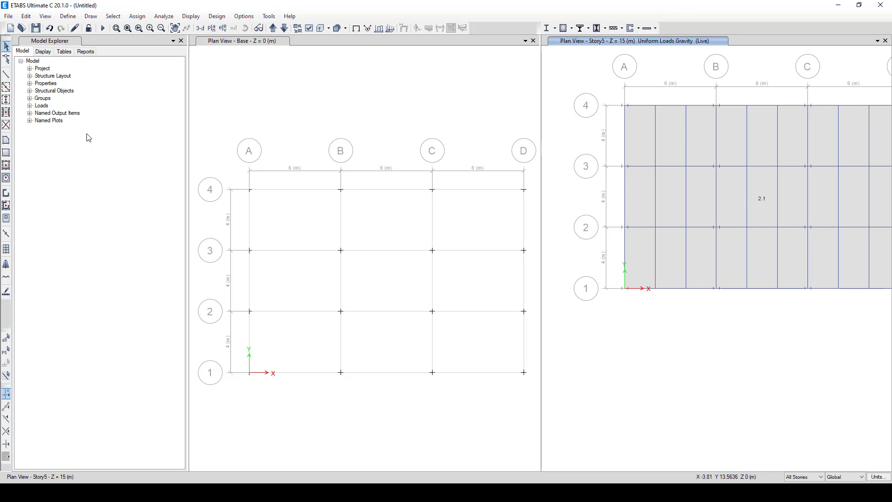
Redraw the slab opening on all stories as a rectangle through grid points B3, C3, C2 and B2, using the Opening property.
left_click(6, 140)
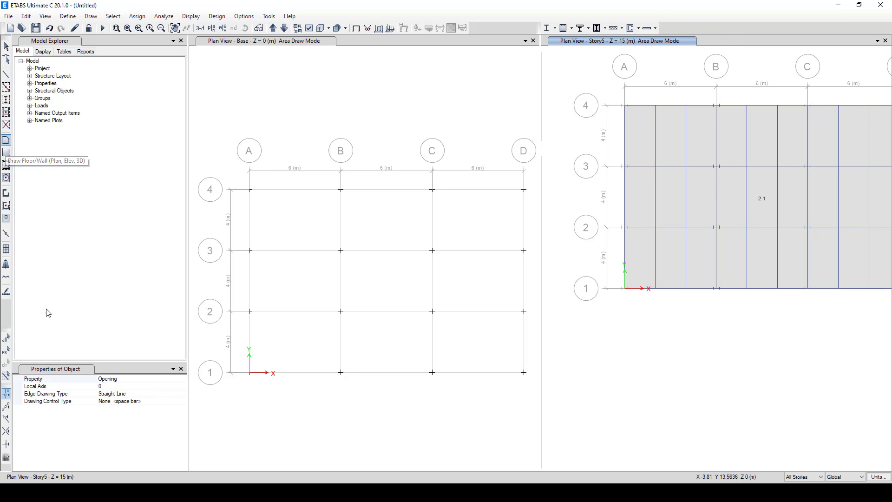
left_click(717, 166)
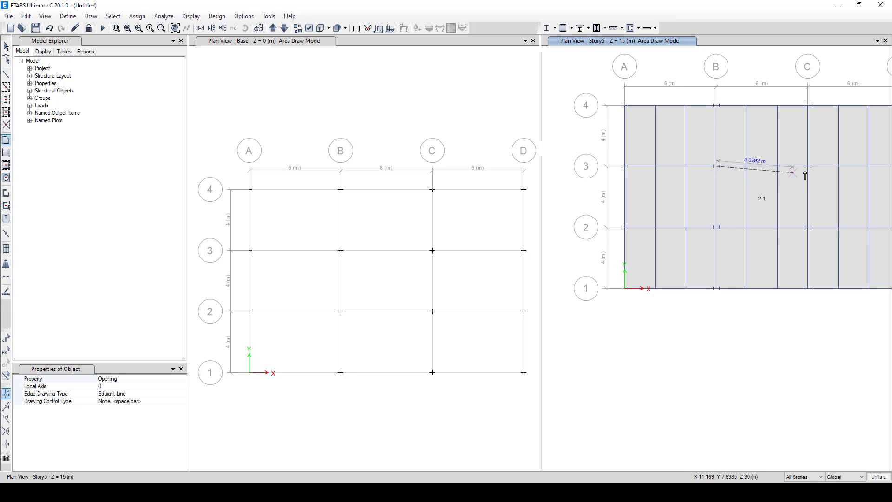
left_click(808, 167)
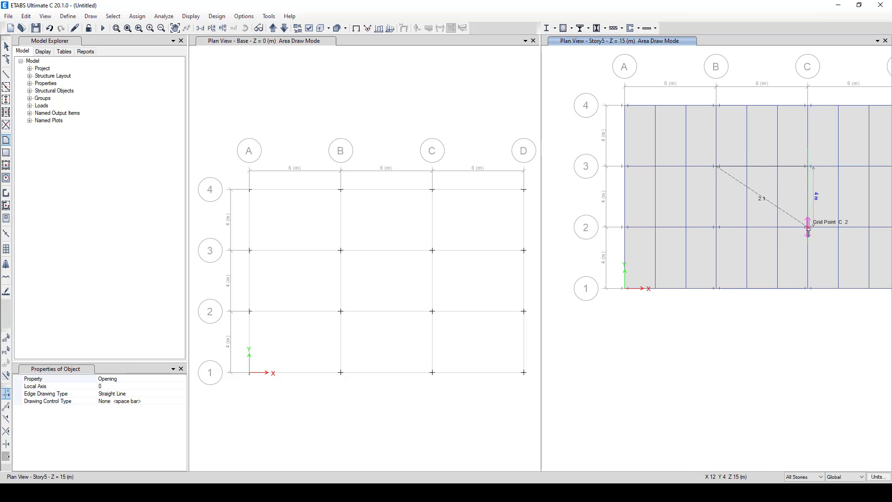
left_click(809, 227)
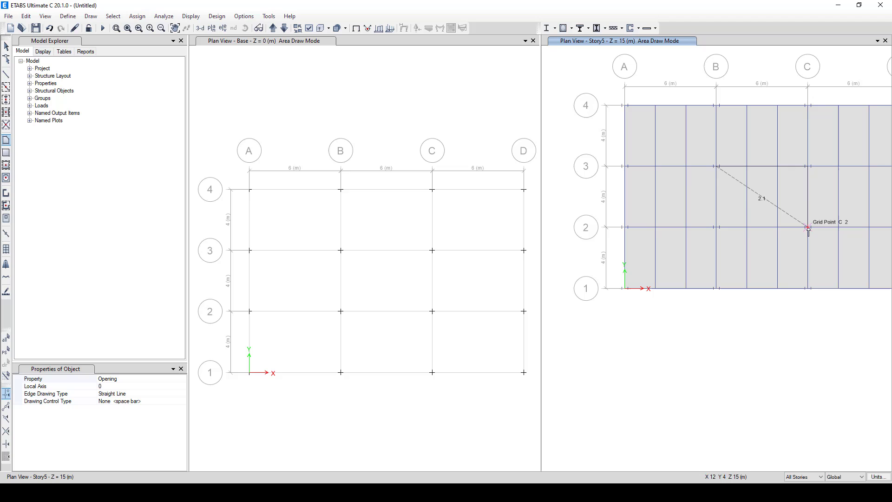
double_click(717, 228)
left_click(717, 228)
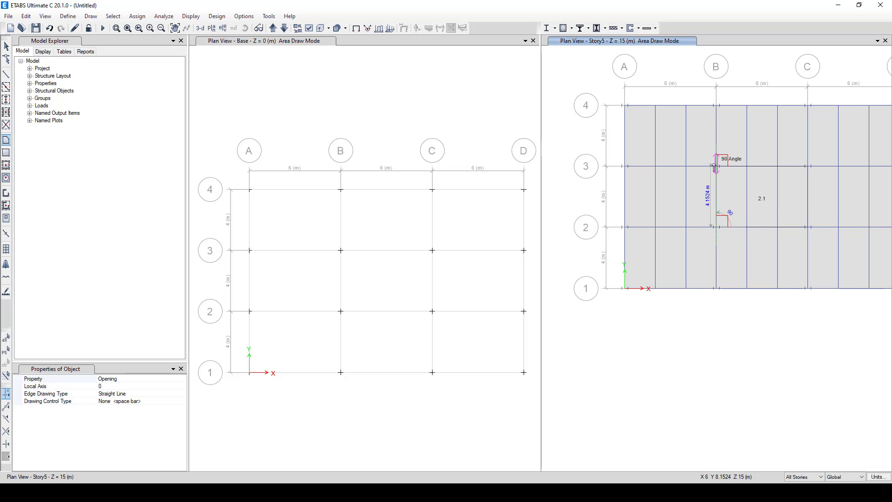
left_click(717, 167)
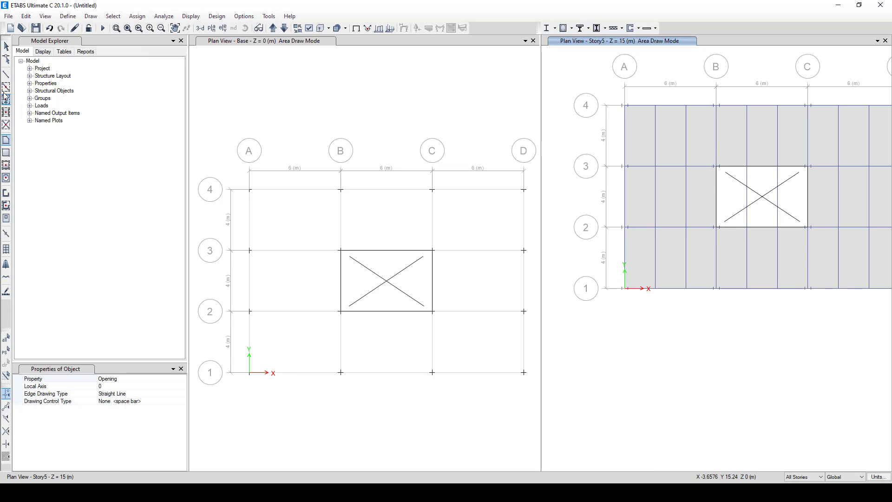
left_click(6, 46)
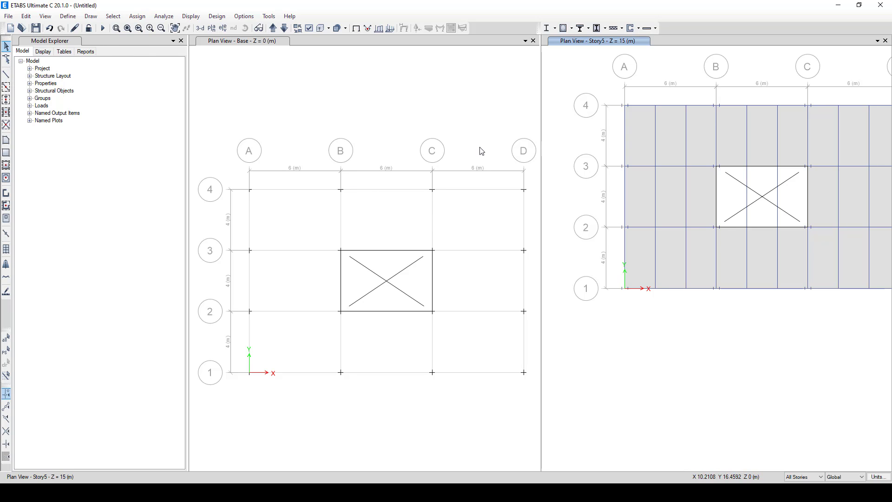
With edits limited to One Story, assign the Story5 slab a uniform Live gravity load of 1 kN/m², replacing existing loads.
left_click(273, 28)
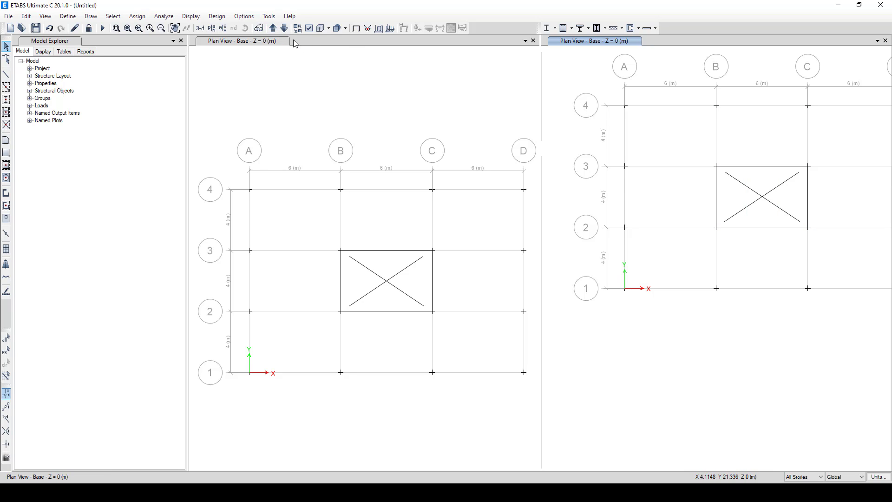
left_click(285, 28)
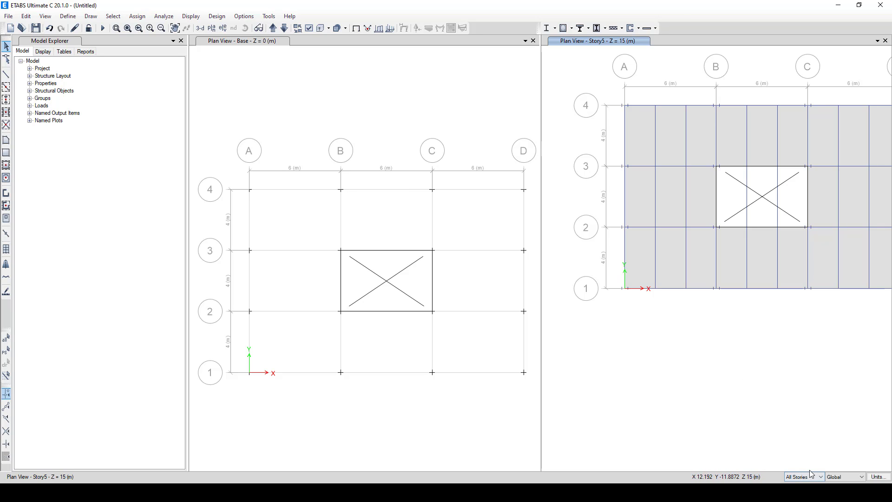
scroll(810, 479, "up", 1)
left_click(668, 142)
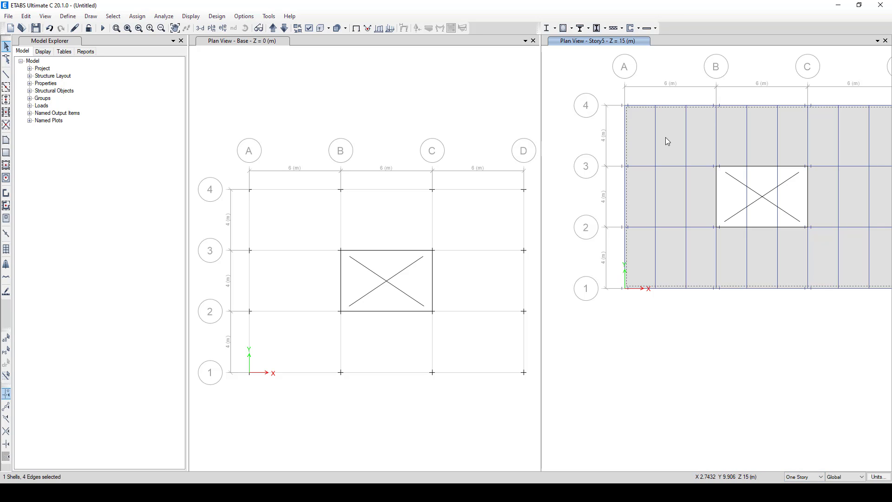
left_click(137, 16)
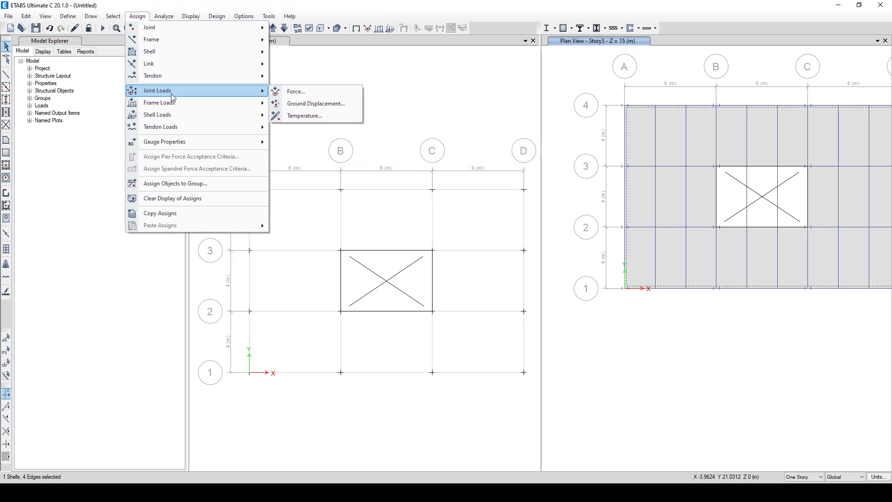
mouse_move(179, 114)
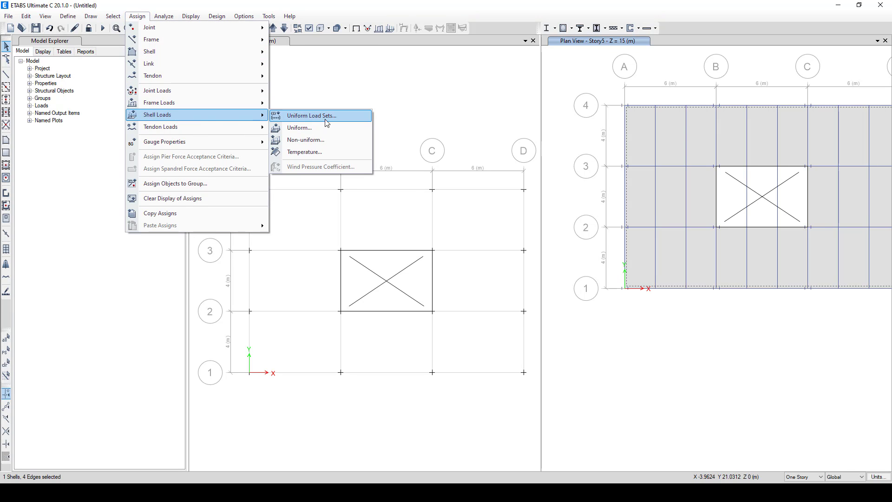
left_click(316, 128)
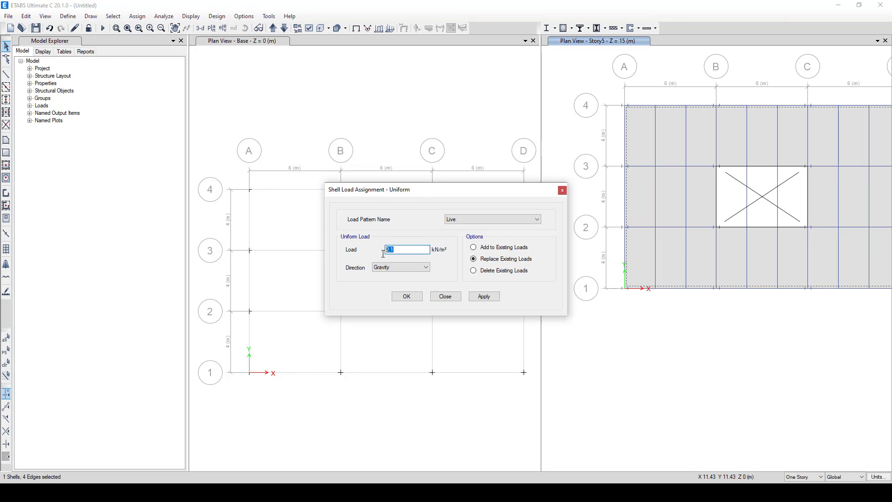
left_click(479, 298)
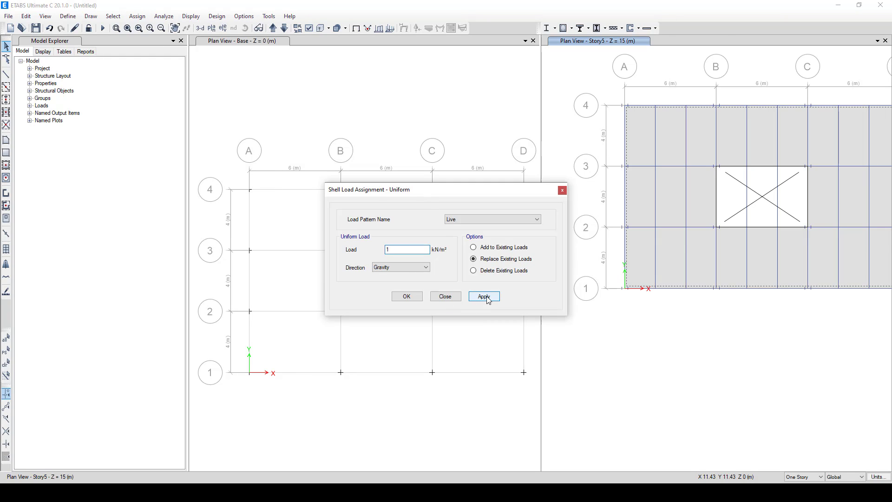
Reselect the Story5 slab and assign it a uniform Dead gravity load of 0.5 kN/m², replacing existing loads.
left_click(7, 352)
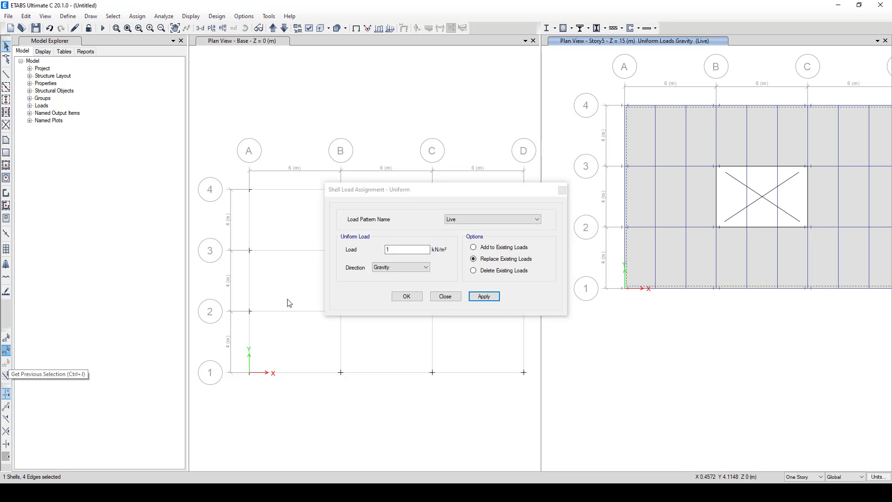
left_click(460, 222)
left_click(465, 229)
left_click_drag(418, 250, 381, 252)
type("0")
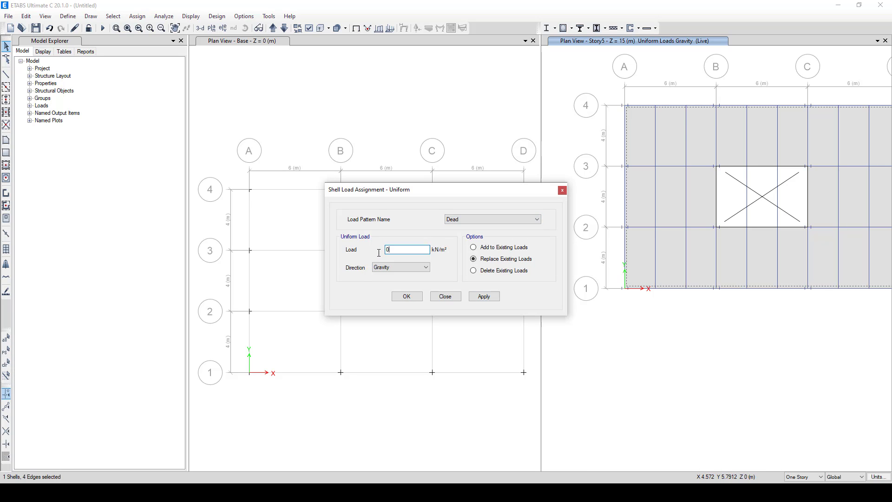
type(".5")
left_click(496, 300)
left_click(446, 297)
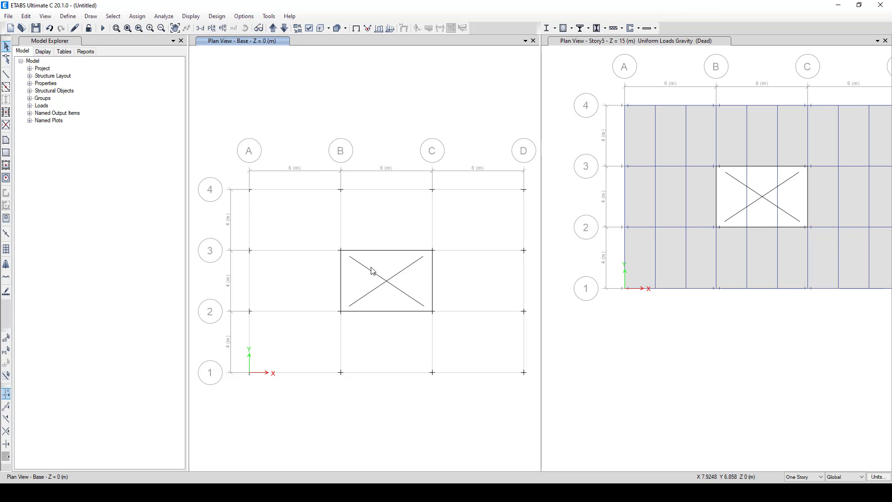
Select all joints in the Base plan and restrain them against translation in X, Y and Z.
scroll(243, 143, "down", 3)
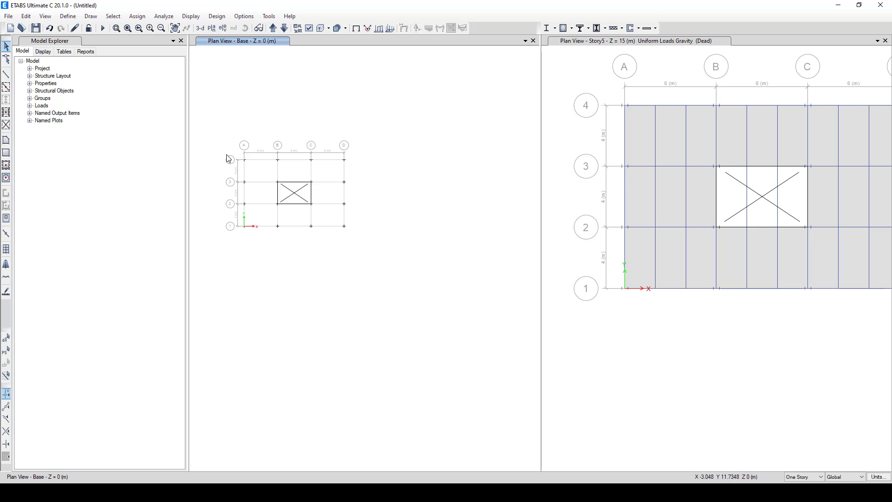
left_click_drag(226, 140, 398, 253)
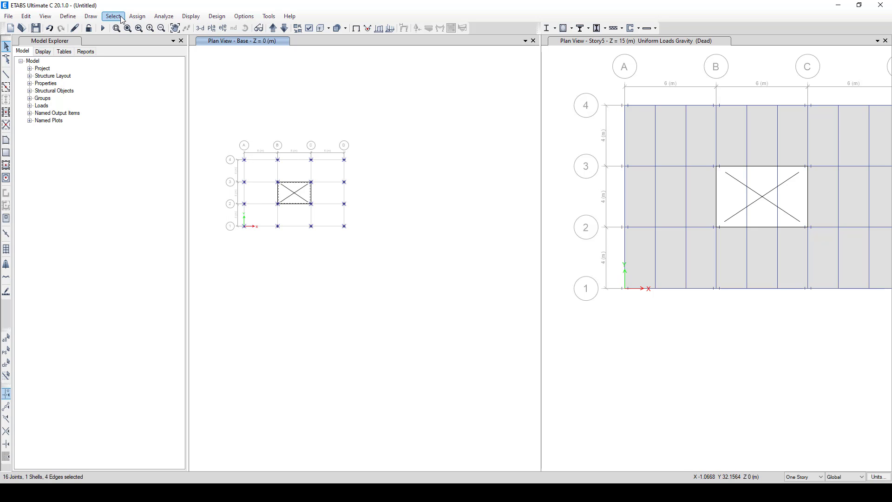
left_click(137, 16)
mouse_move(167, 31)
left_click(298, 28)
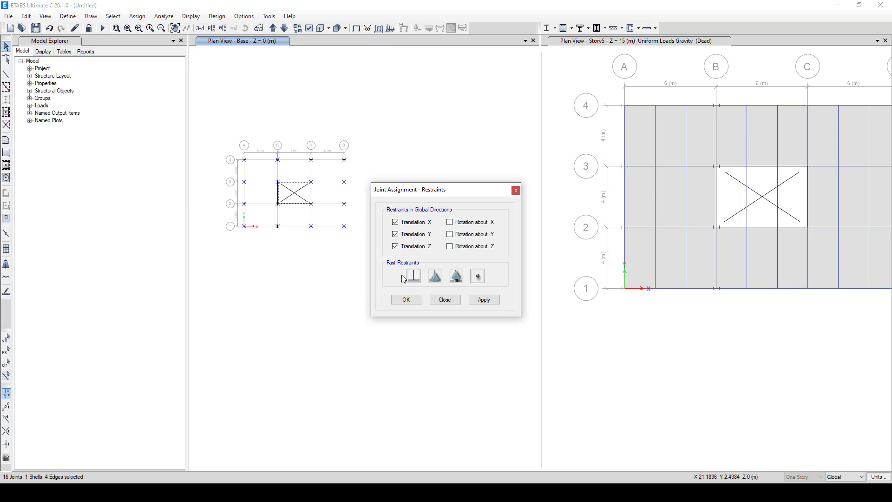
left_click(406, 299)
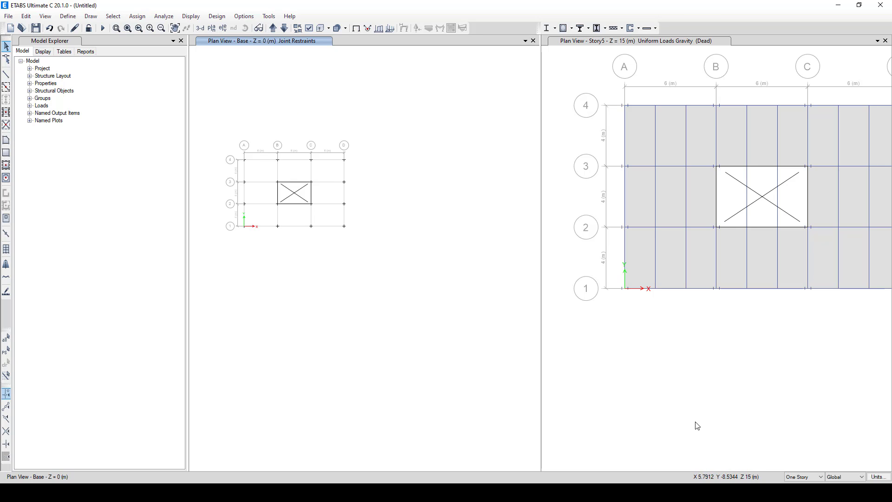
On the Story1 plan with edits applied to All Stories, select the beams along grids 1 to 4 and A, plus the grid D beam between 1 and 2.
left_click(812, 481)
left_click(806, 493)
left_click(273, 28)
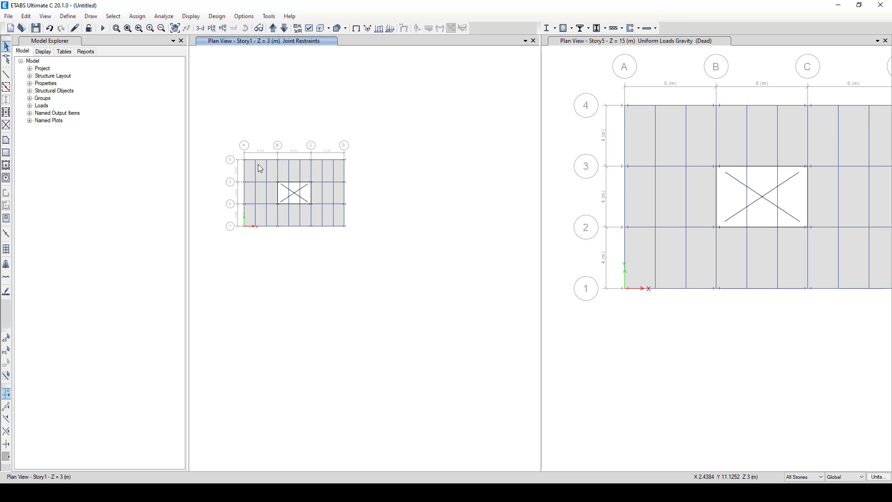
scroll(258, 163, "up", 3)
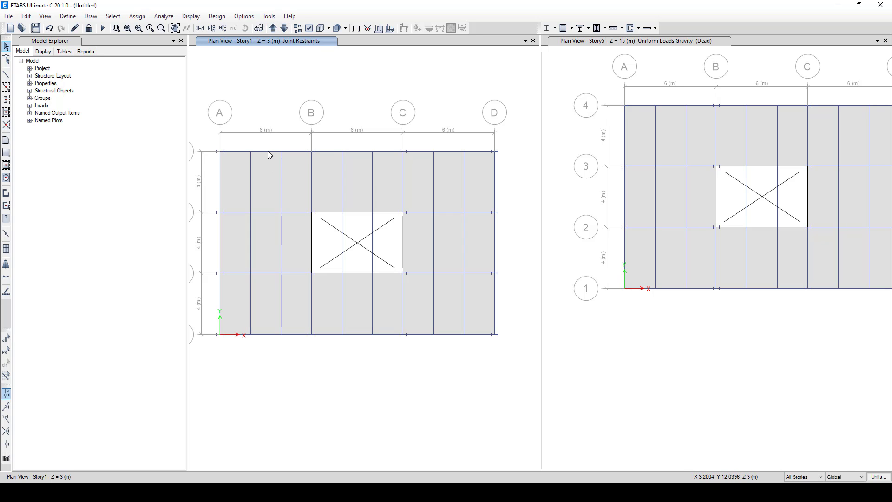
left_click(269, 151)
left_click(222, 179)
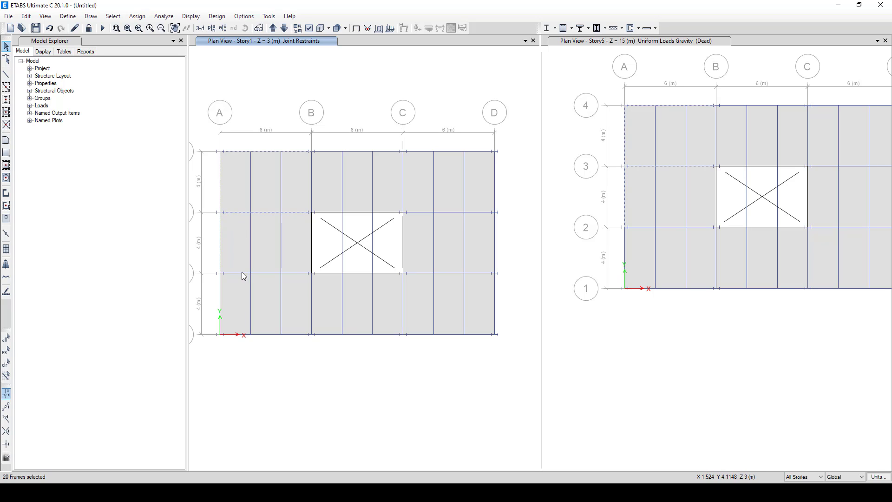
left_click(278, 333)
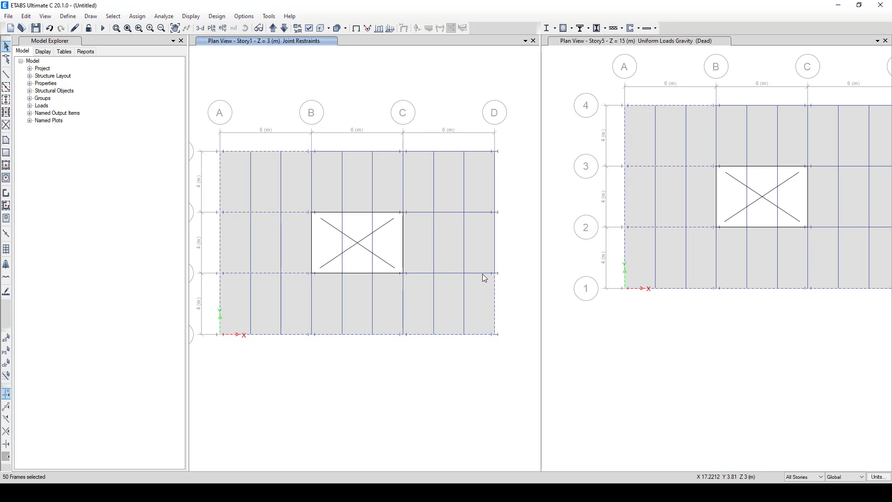
left_click(362, 214)
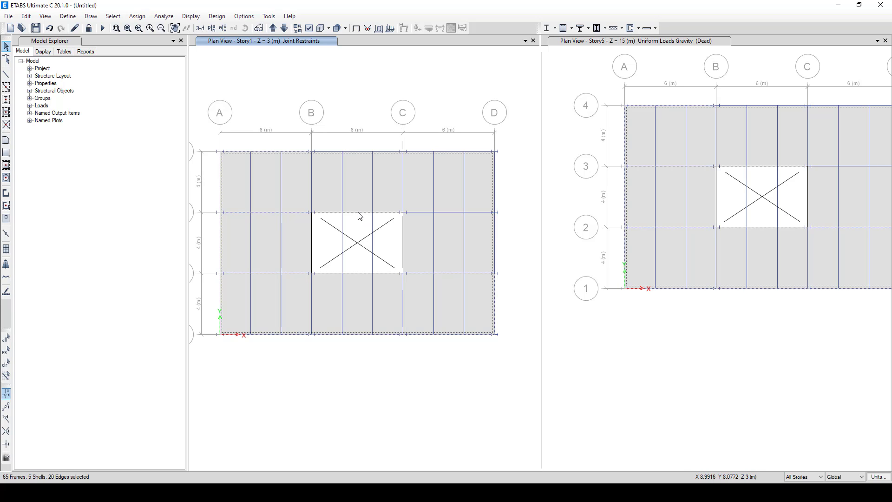
left_click(447, 212)
left_click(445, 151)
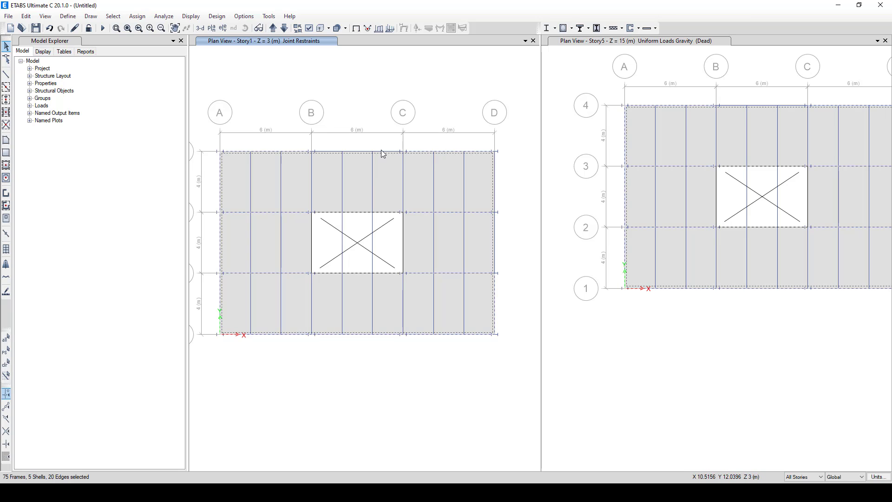
left_click(380, 154)
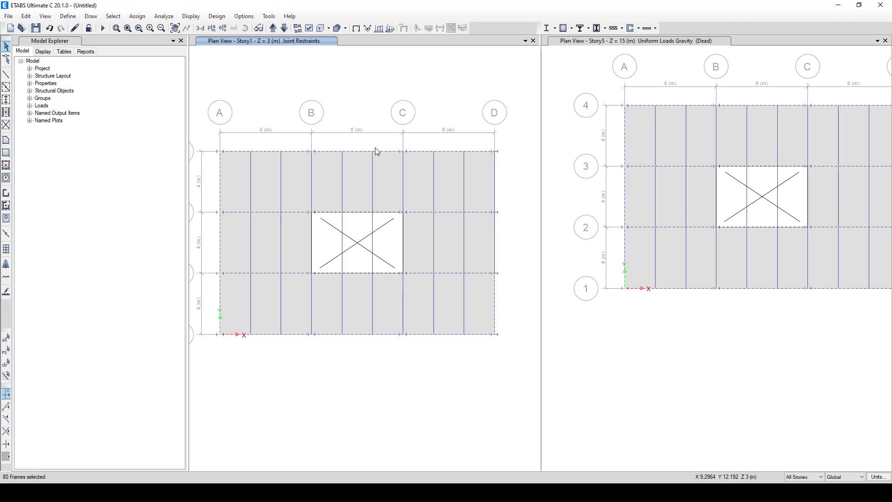
Add all beams along grids B and C to the selection.
left_click(312, 179)
left_click(314, 239)
left_click(402, 239)
left_click(404, 204)
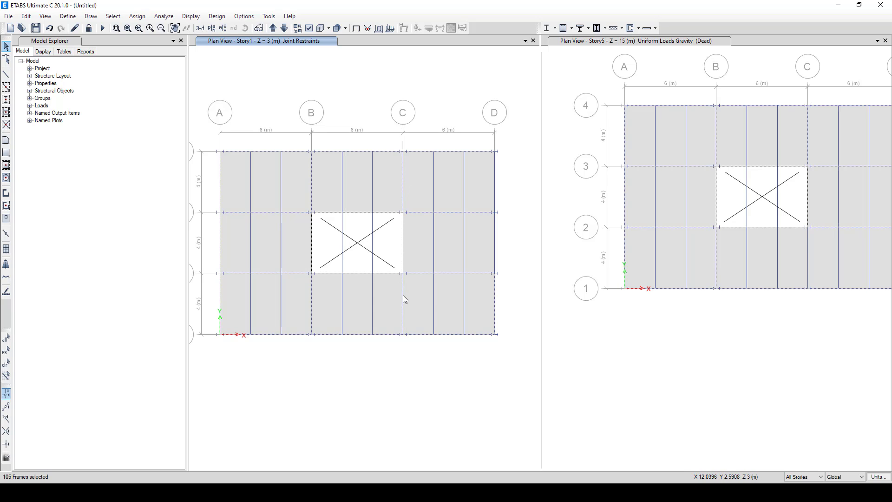
left_click(461, 240)
Assign the selected beams a Reduced Beam Section moment connection at both ends, using the program default dimensions.
left_click(166, 17)
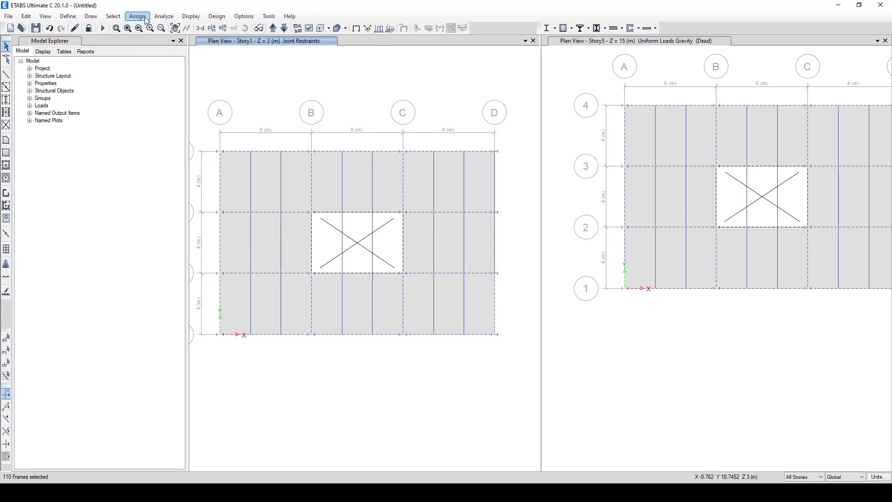
left_click(146, 18)
mouse_move(153, 39)
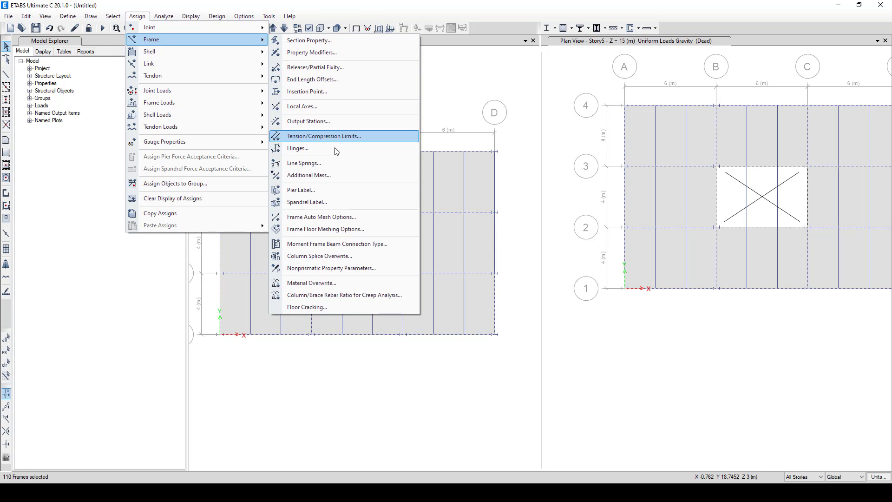
left_click(325, 248)
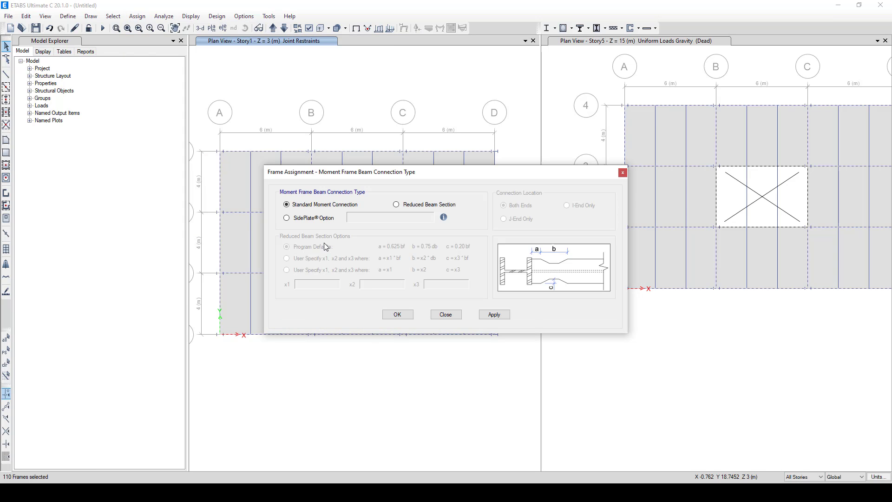
left_click_drag(445, 178, 412, 268)
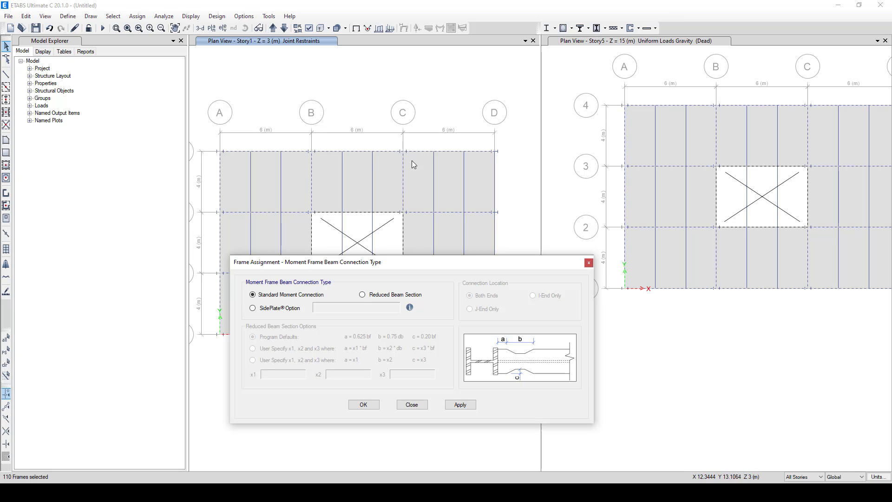
left_click(379, 297)
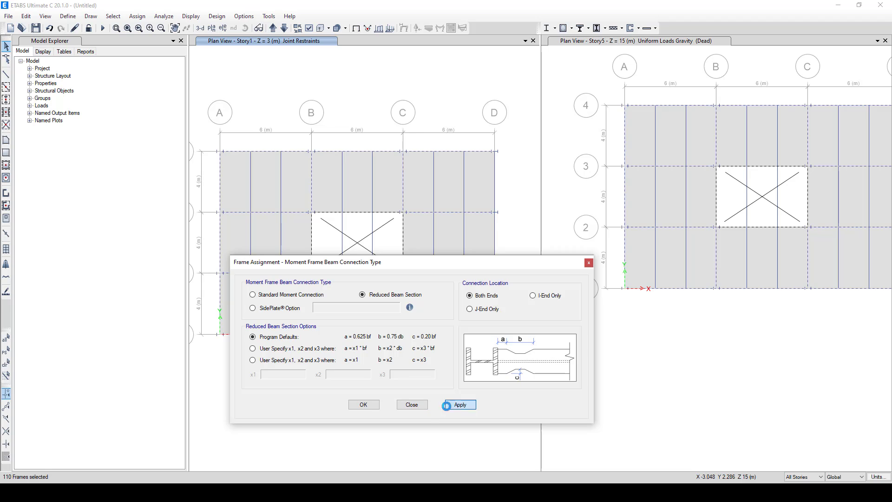
left_click(459, 405)
left_click(364, 405)
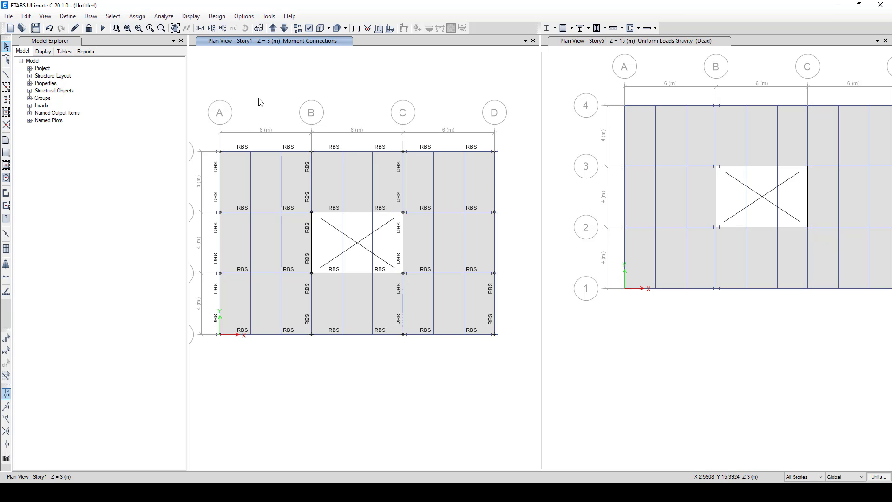
Select the entire model and assign the Default floor auto mesh option to the slabs.
key("ctrl+a")
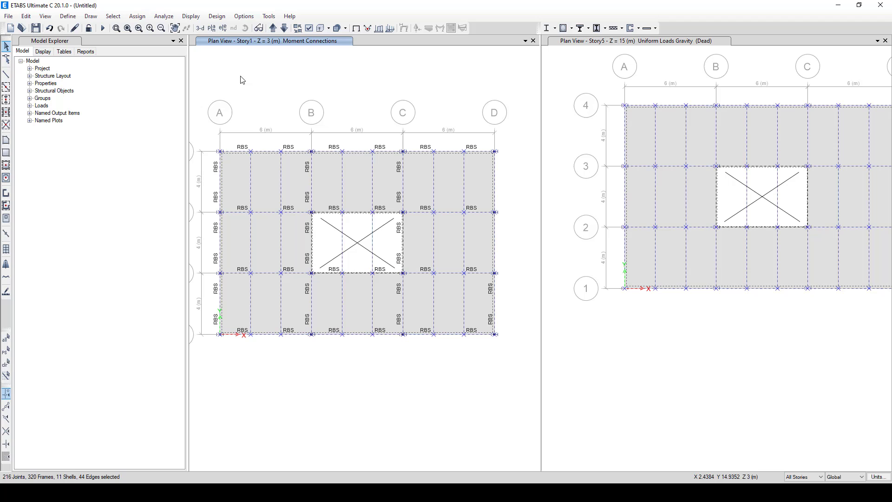
left_click(138, 16)
mouse_move(147, 41)
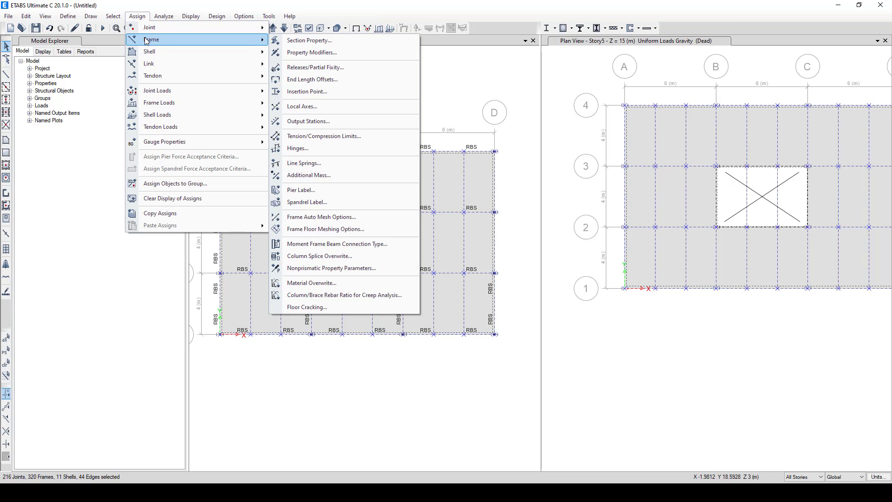
mouse_move(170, 120)
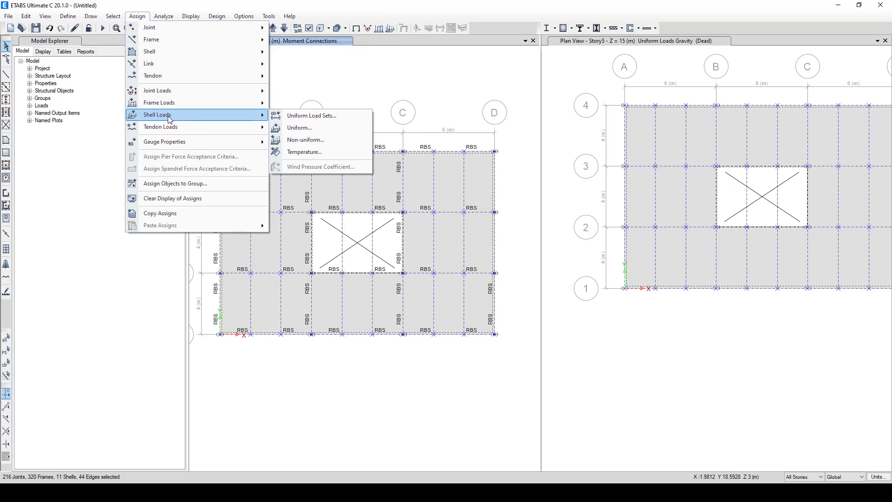
mouse_move(188, 52)
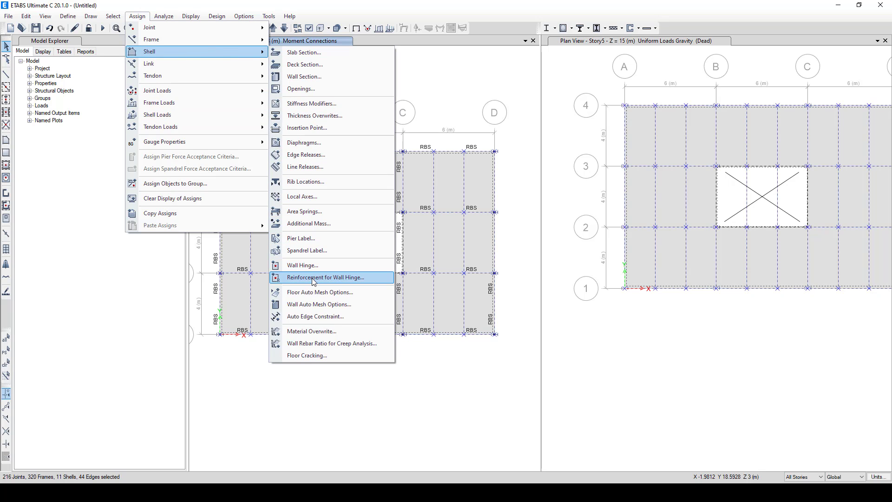
left_click(316, 293)
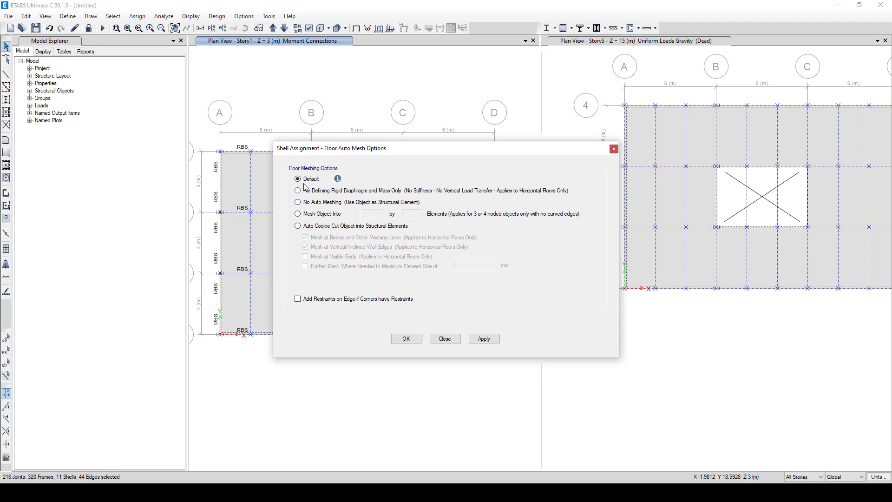
left_click(482, 342)
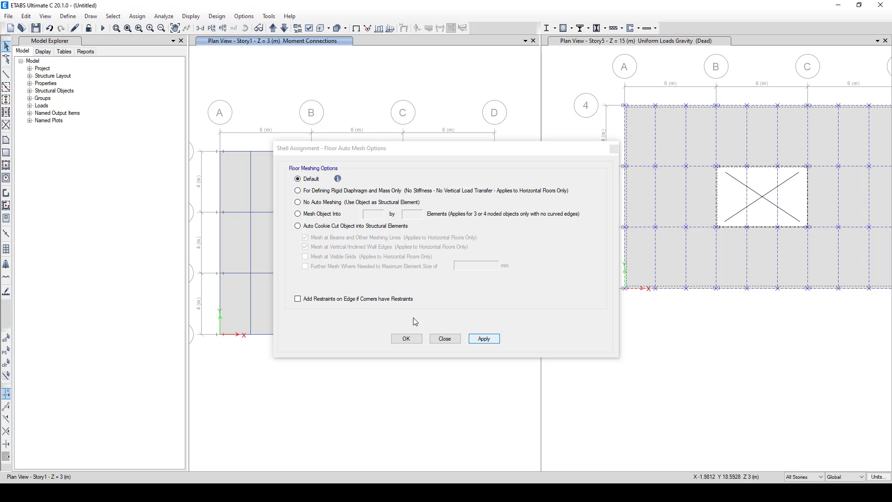
left_click(445, 339)
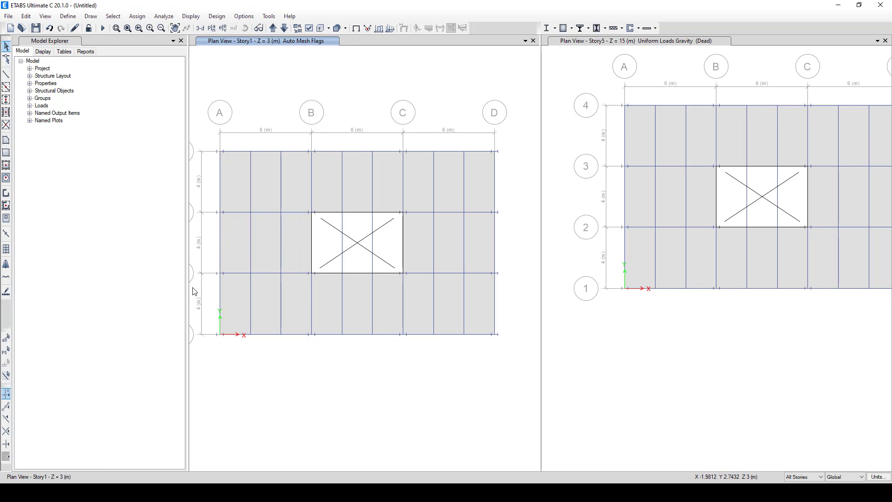
Reselect the entire model and assign shell diaphragm D1 to the floors.
key("ctrl+a")
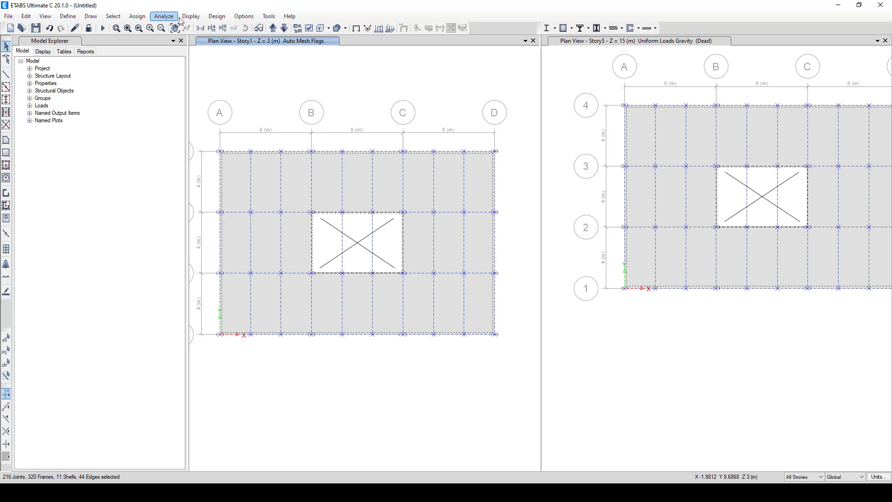
left_click(138, 16)
mouse_move(167, 57)
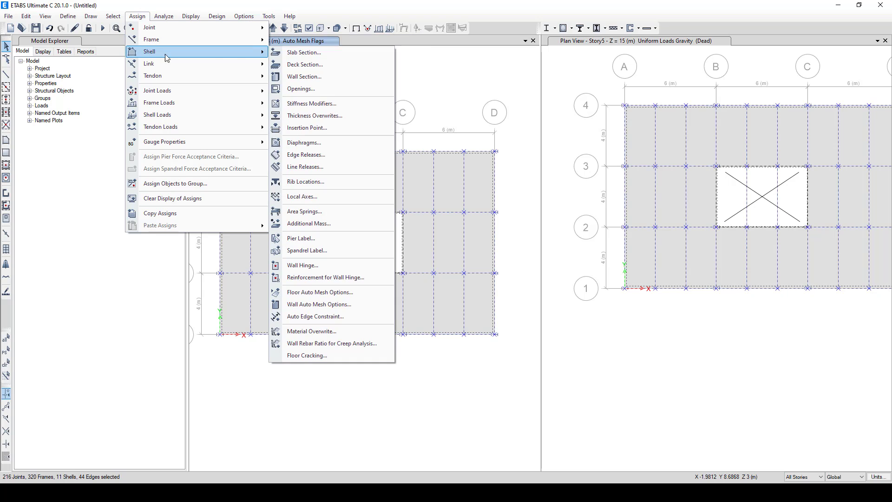
left_click(320, 148)
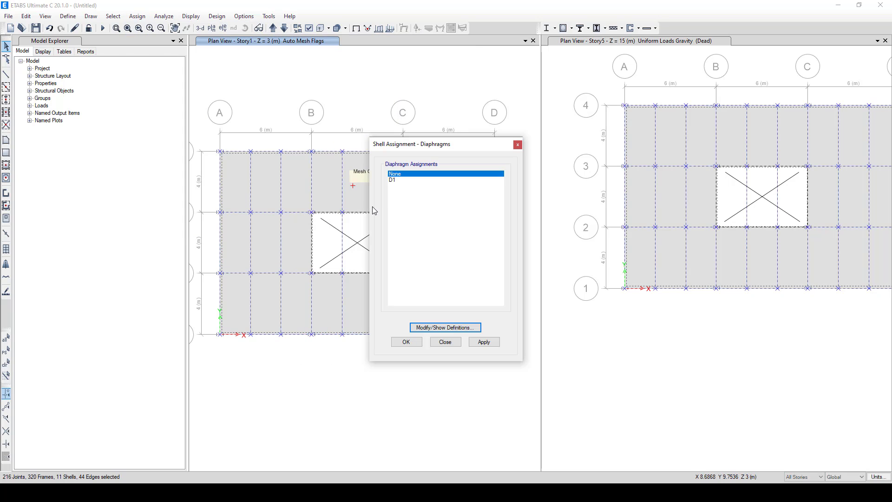
left_click(395, 180)
left_click(484, 343)
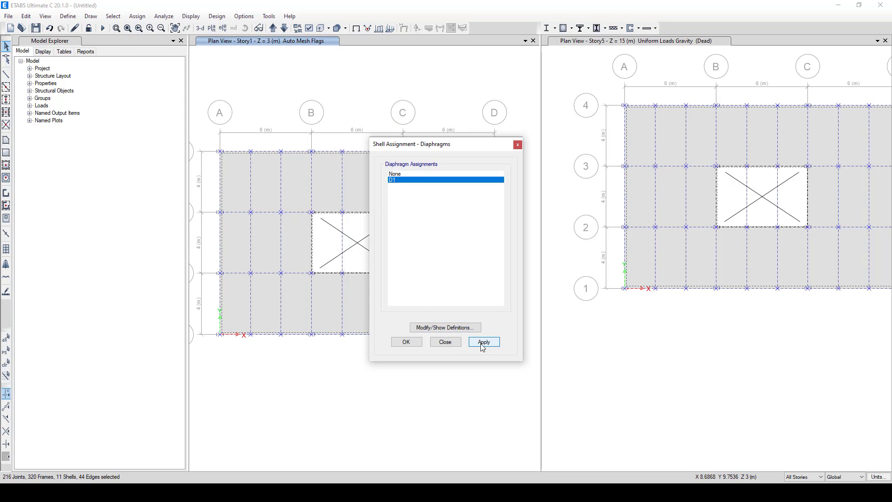
left_click(407, 344)
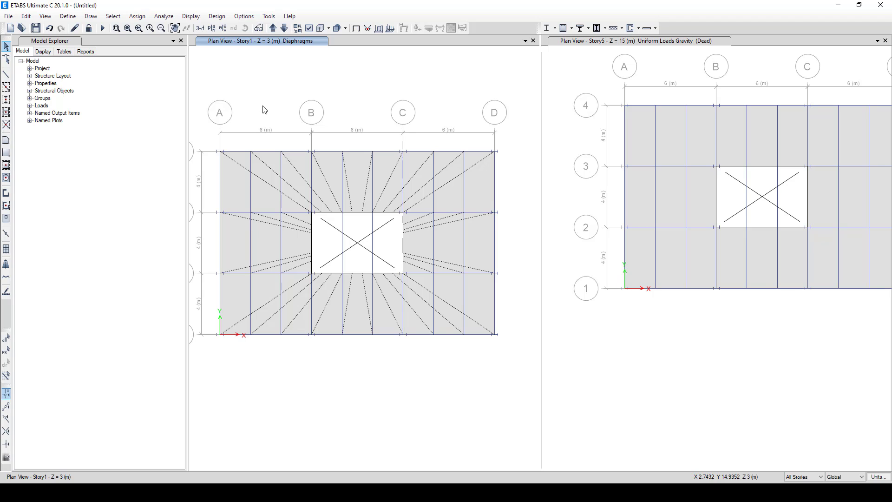
Define load patterns EX and EY of type Seismic, with self-weight multiplier 0 and ASCE 7-16 auto lateral load.
left_click(68, 17)
left_click(99, 209)
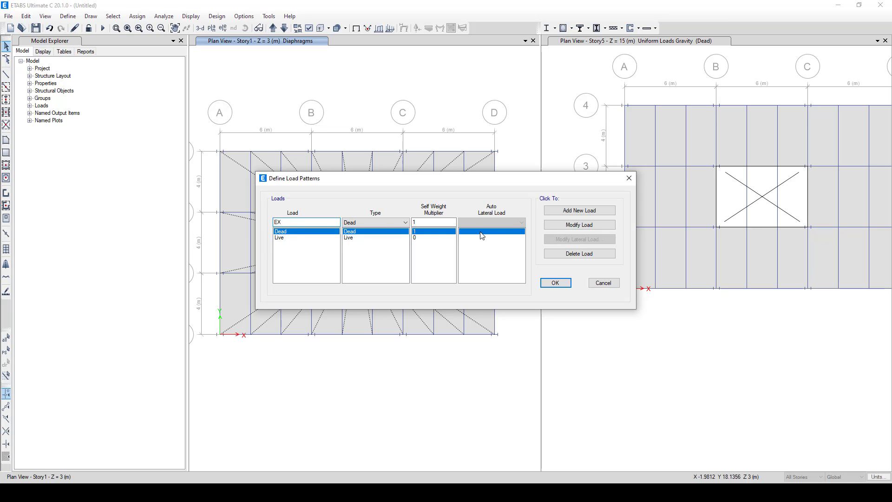
left_click(406, 223)
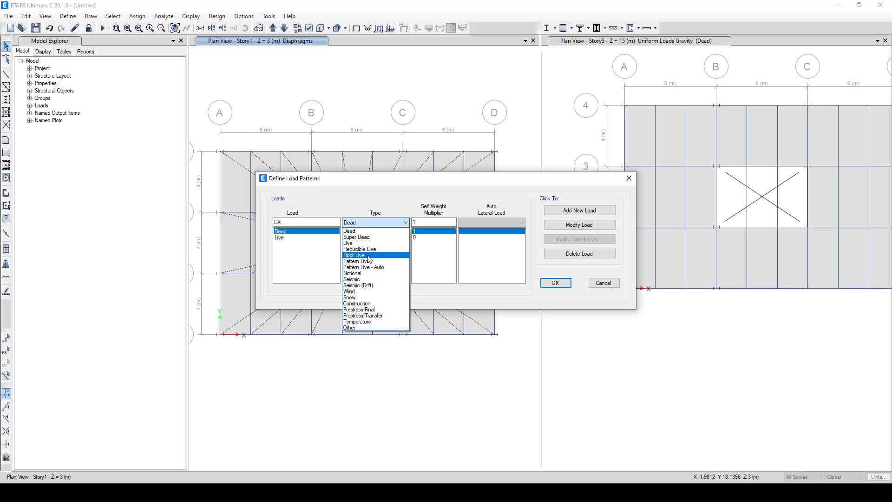
left_click(364, 280)
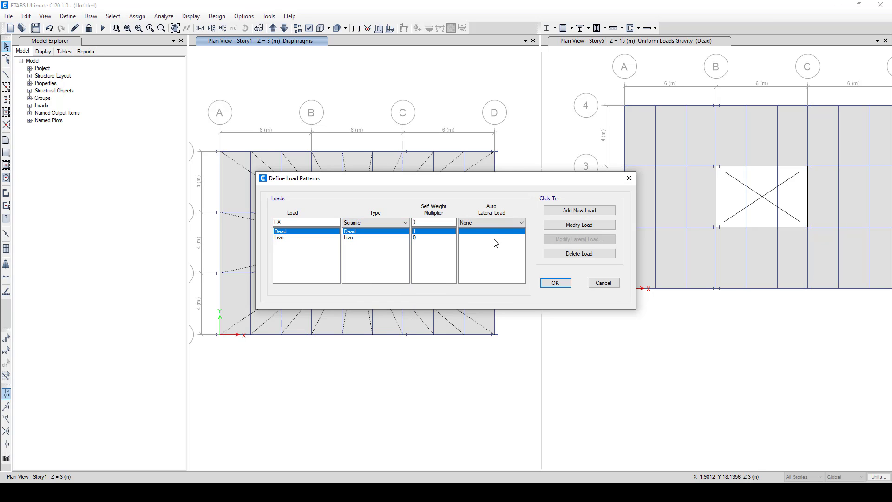
left_click(495, 223)
left_click(497, 238)
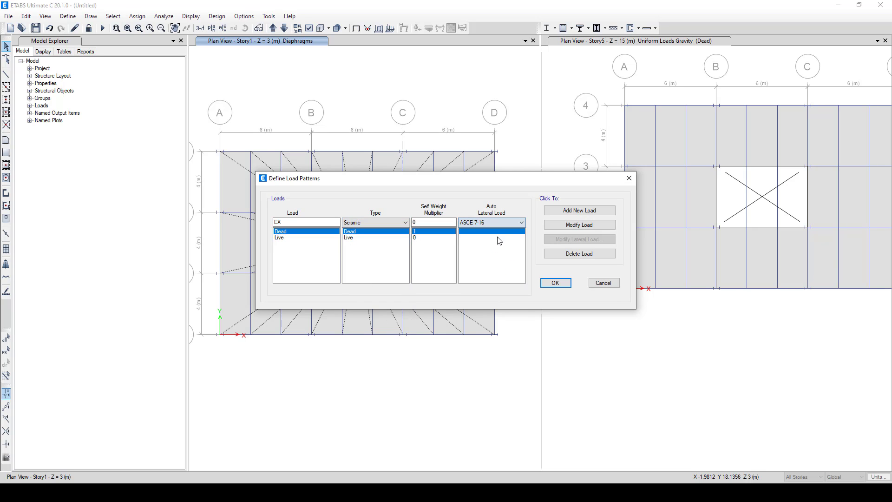
left_click(566, 218)
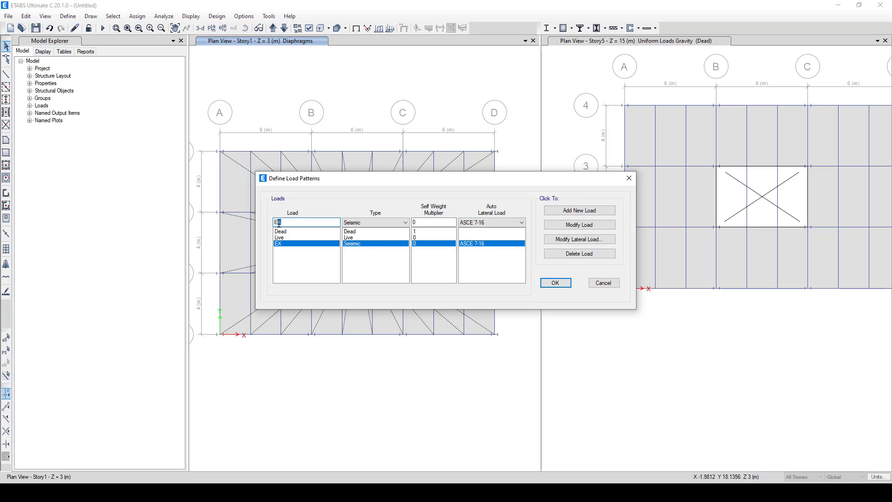
left_click(561, 216)
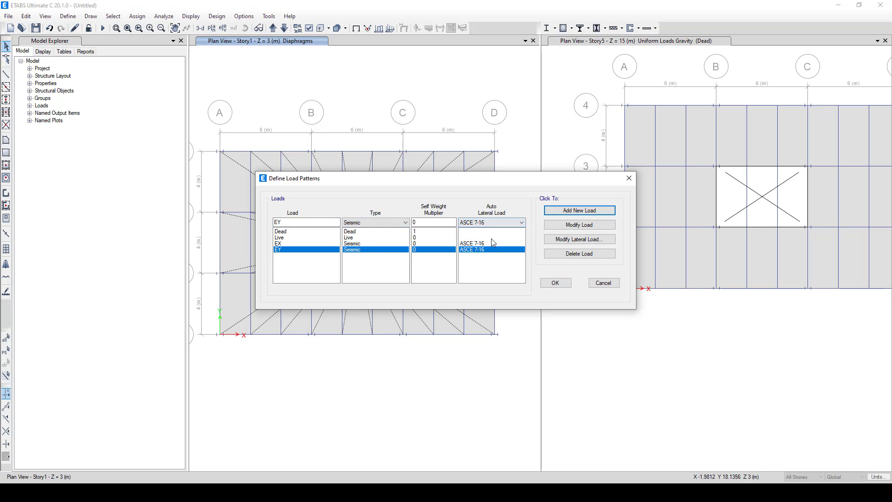
Limit the ASCE 7-16 lateral load direction to X Dir + Eccentricity, clearing all other direction and eccentricity options.
left_click(570, 239)
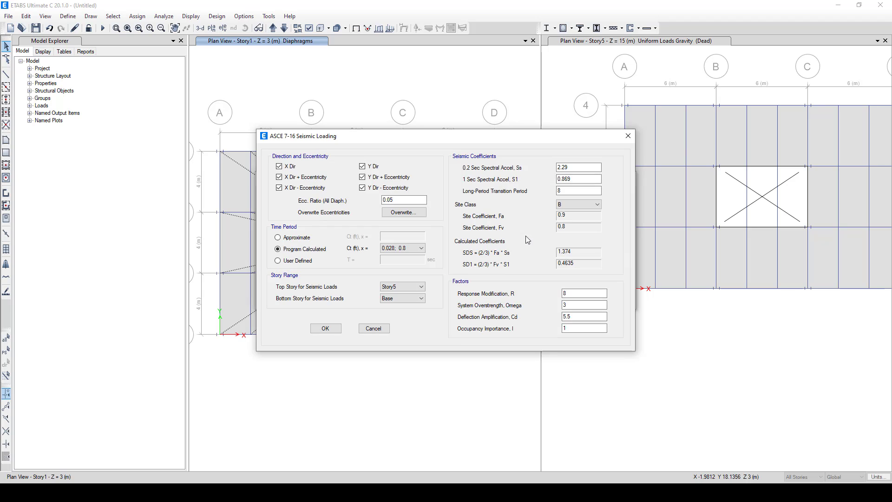
left_click(302, 189)
left_click(293, 167)
left_click(380, 167)
left_click(393, 190)
left_click(388, 178)
Set the seismic coefficients to Ss 1.6 and S1 0.72, and change the site class to D.
left_click_drag(579, 169, 561, 180)
type("1.6")
left_click(576, 205)
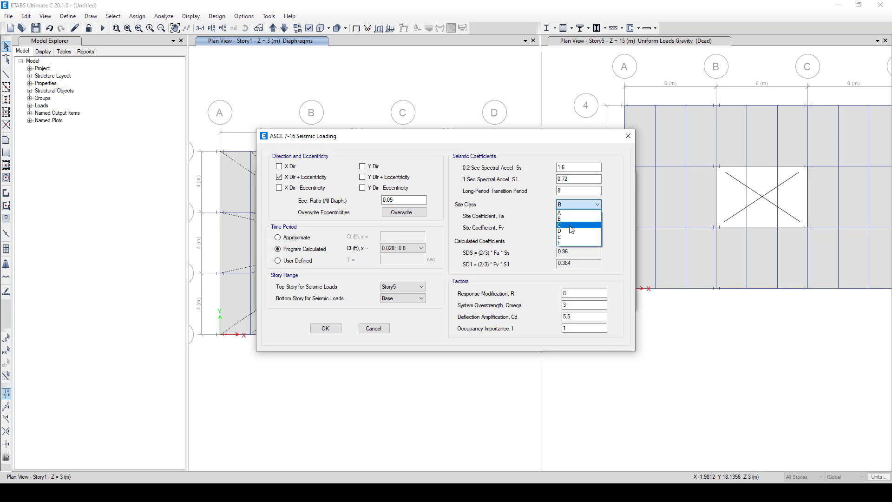
left_click(570, 231)
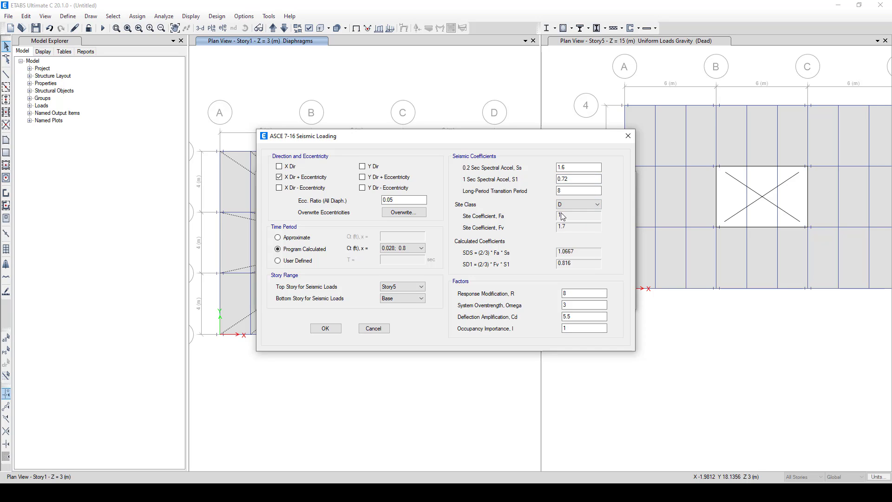
Set EX's seismic factors to response modification R 7, system overstrength Omega 2.5 and deflection amplification Cd 4, and accept the loading.
left_click_drag(577, 293, 561, 292)
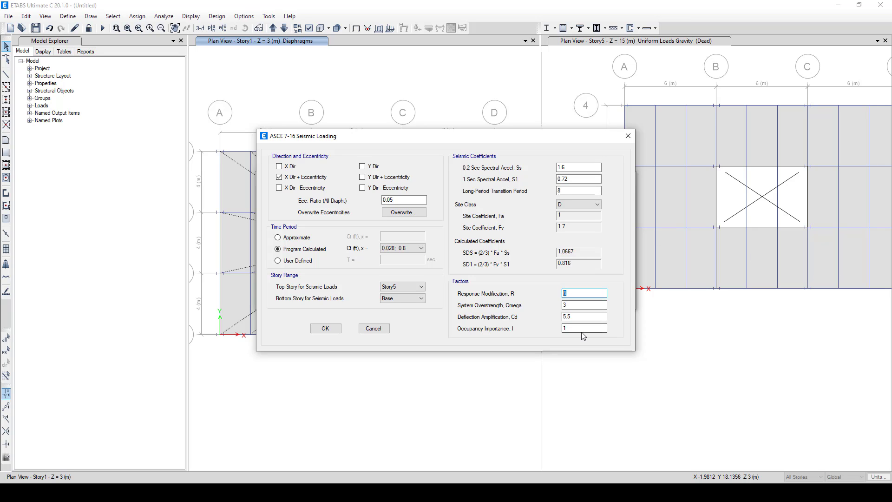
type("7")
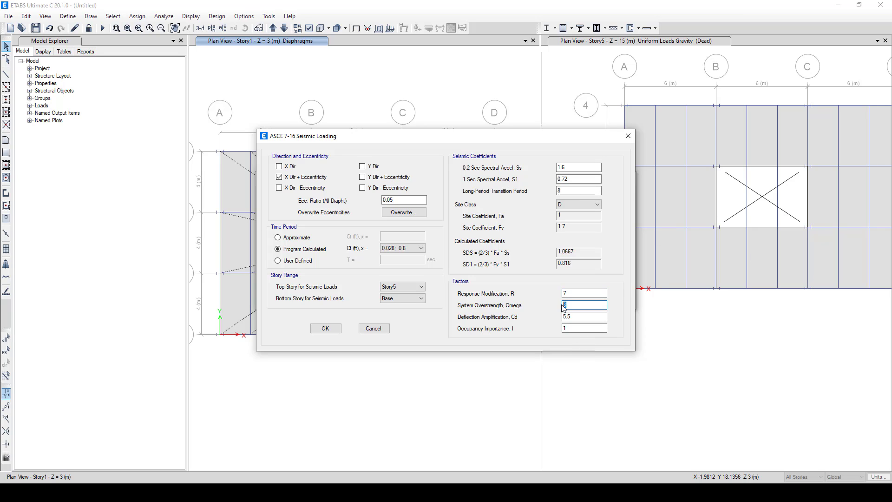
left_click_drag(576, 305, 563, 306)
type("2.5")
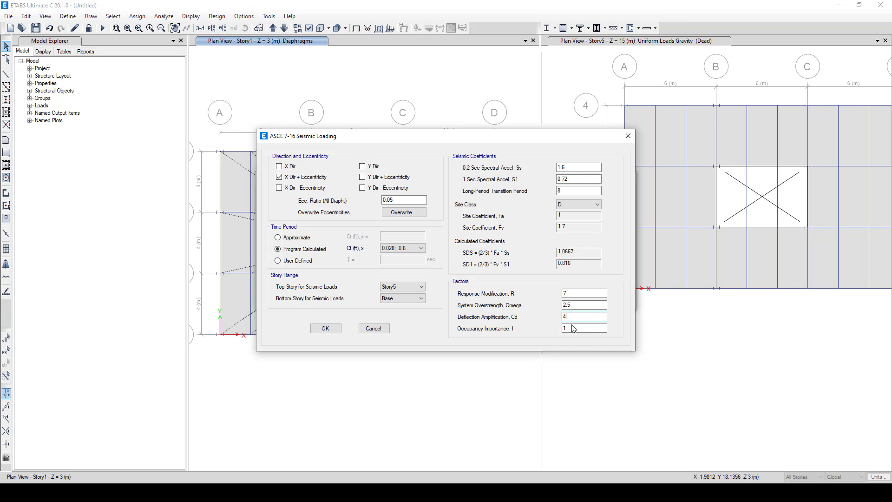
left_click(326, 329)
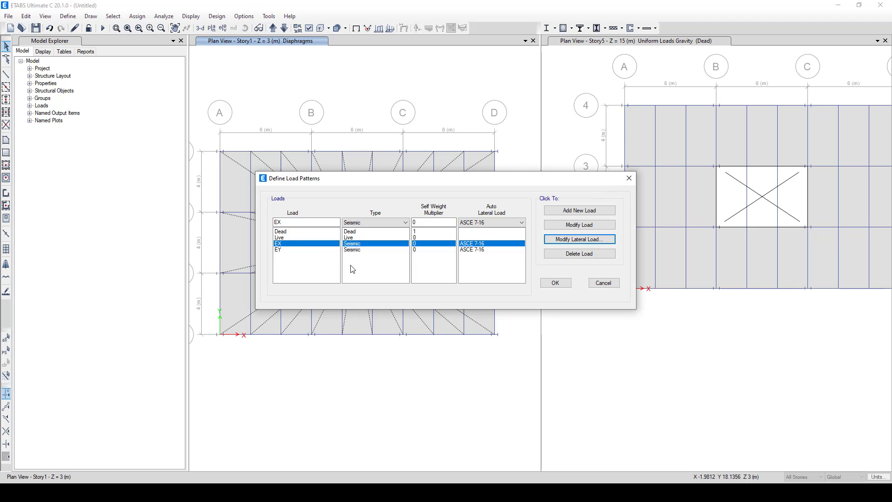
Limit load pattern EY's ASCE 7-16 lateral load direction to Y Dir + Eccentricity, clearing all other direction and eccentricity options.
left_click(355, 250)
left_click(599, 238)
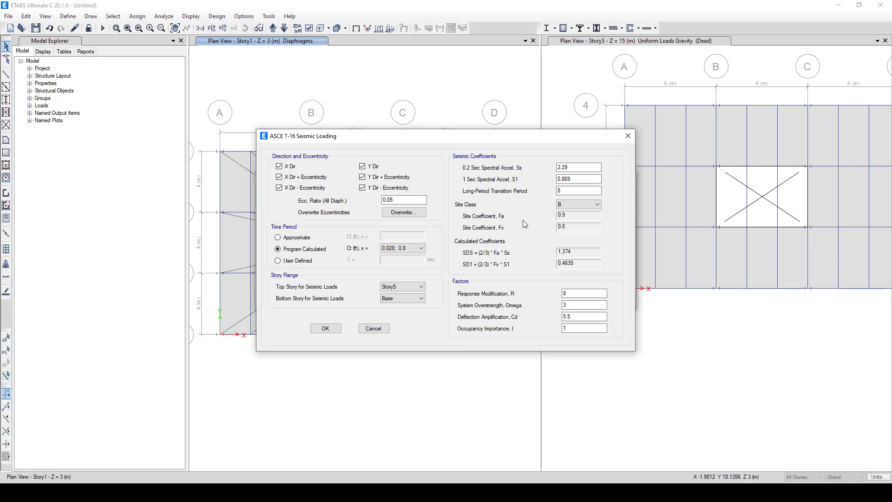
left_click(363, 188)
left_click(294, 177)
left_click(288, 167)
left_click(296, 189)
Set EY's seismic coefficients to Ss 1.6 and S1 0.72, with site class D.
double_click(565, 168)
type("1")
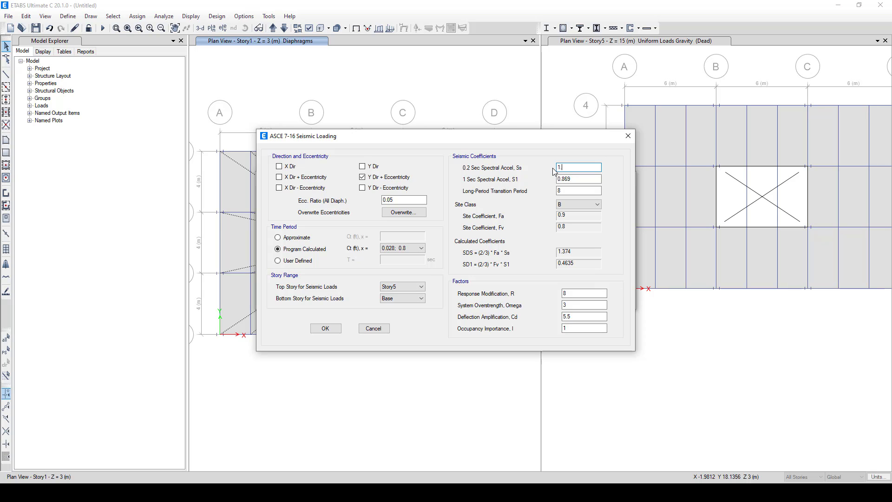
type(".6")
left_click_drag(575, 179, 564, 182)
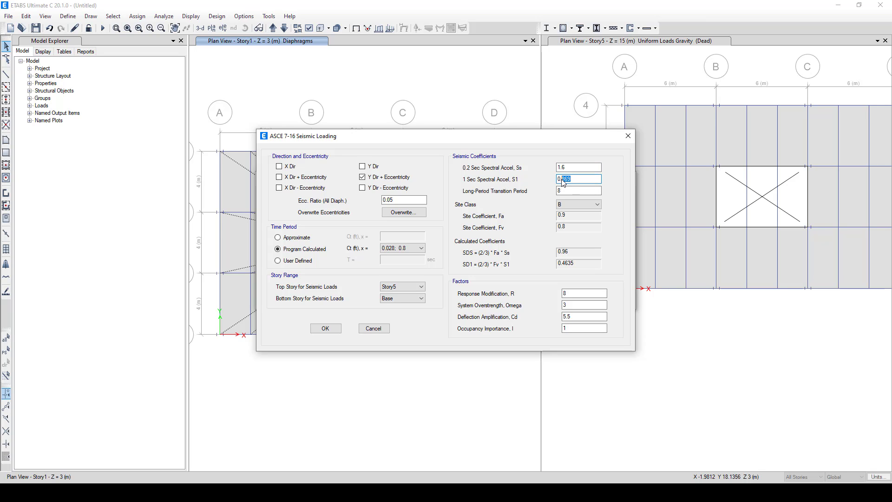
left_click(576, 205)
left_click(570, 232)
Set EY's factors to R 7, Omega 2.5 and Cd 4, and accept its seismic loading.
left_click(570, 297)
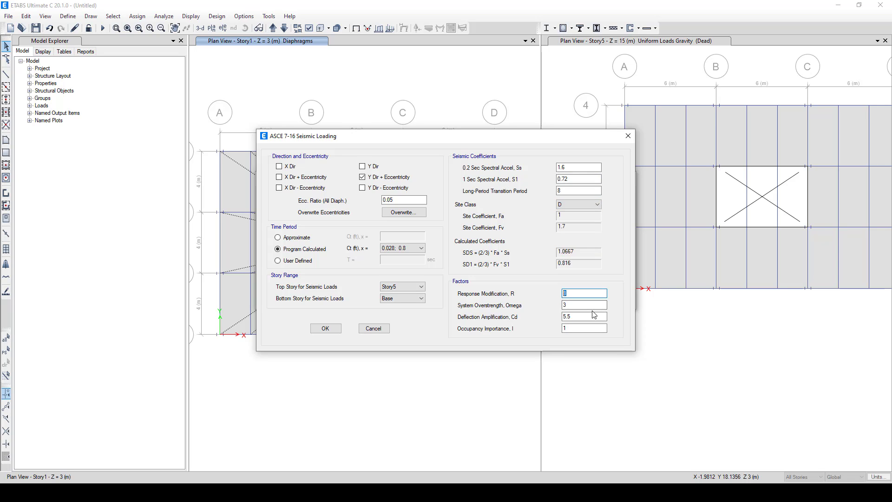
type("7")
key("Tab")
type("2.")
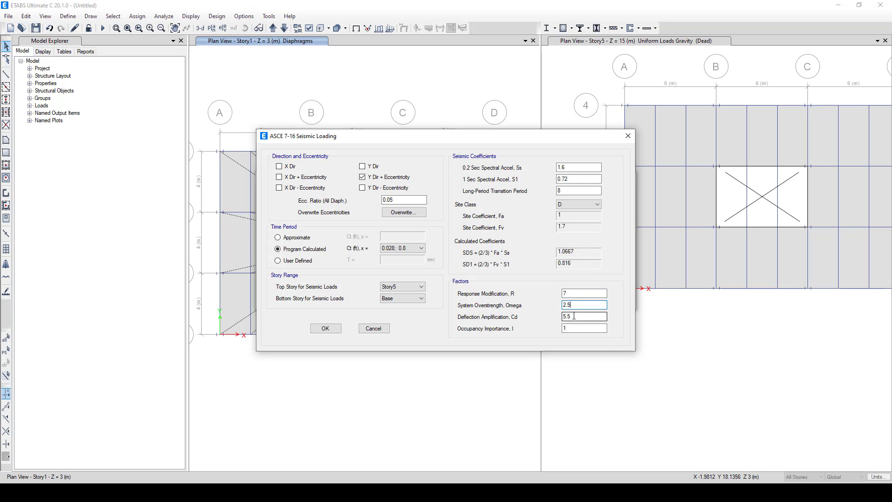
key("Tab")
type("4")
left_click(326, 328)
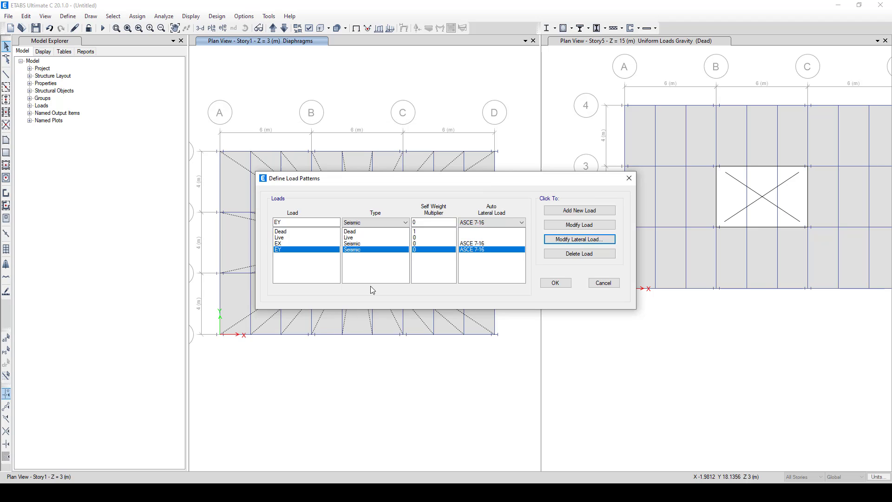
Review EX's ASCE 7-16 lateral load settings and accept the load pattern definitions.
left_click(483, 243)
left_click(579, 239)
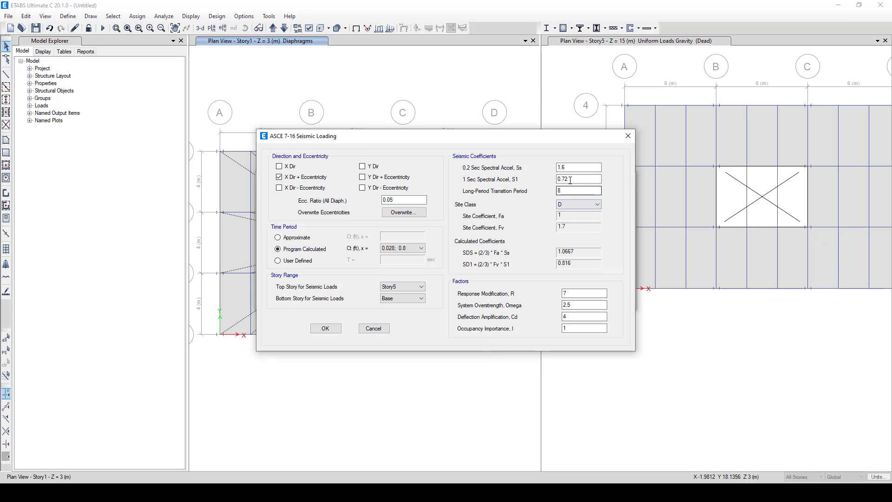
left_click(325, 329)
left_click(560, 285)
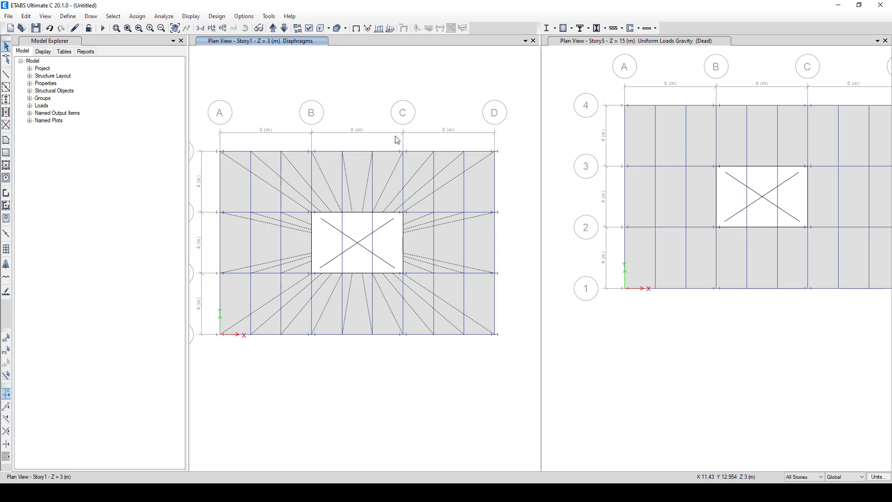
Base mass source MsSrc1 on specified load patterns only, without element self mass or additional mass, and add Dead with multiplier 1.
left_click(68, 16)
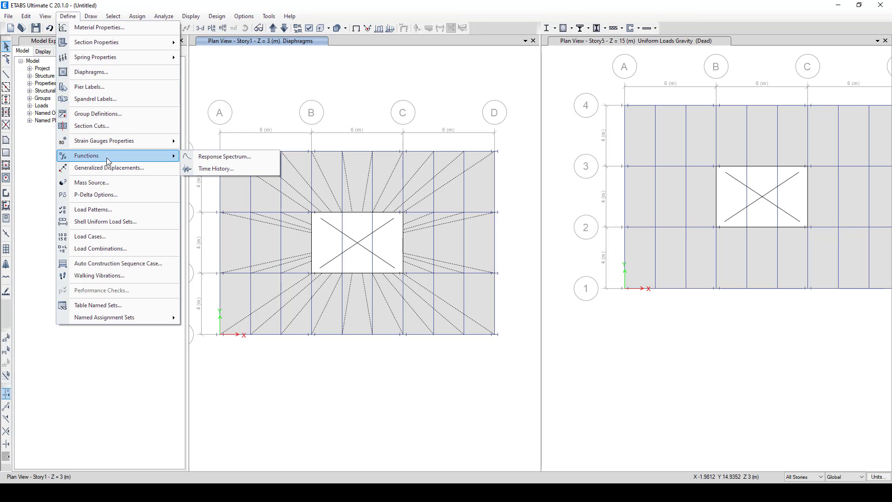
left_click(93, 182)
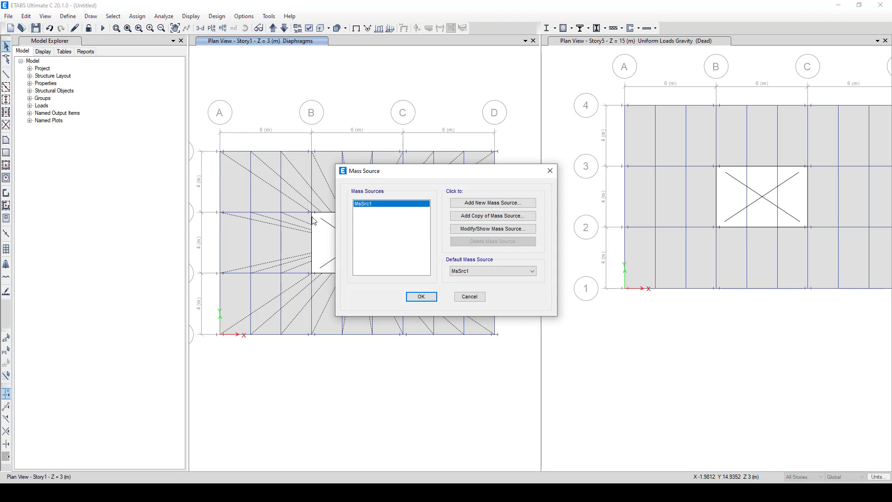
left_click(480, 229)
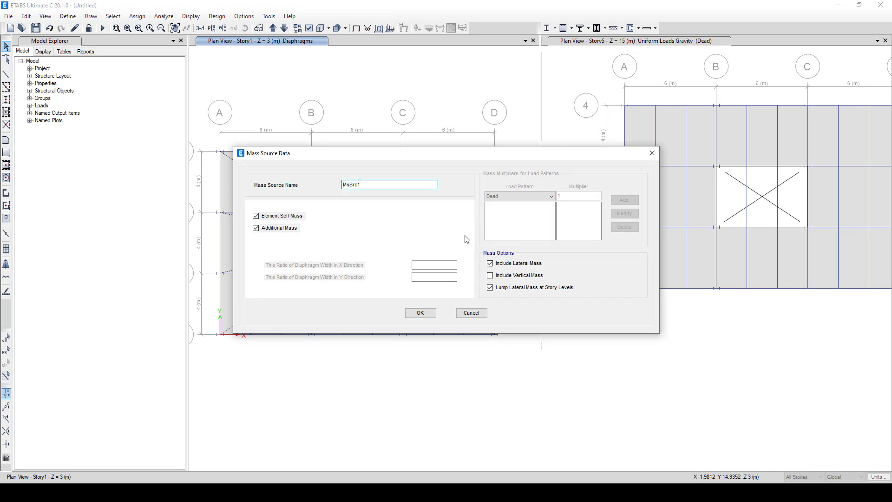
left_click(275, 240)
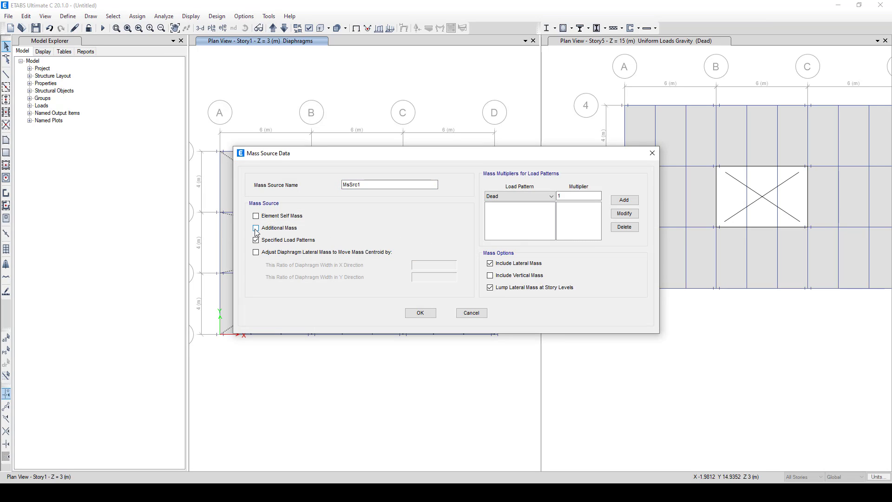
left_click(624, 200)
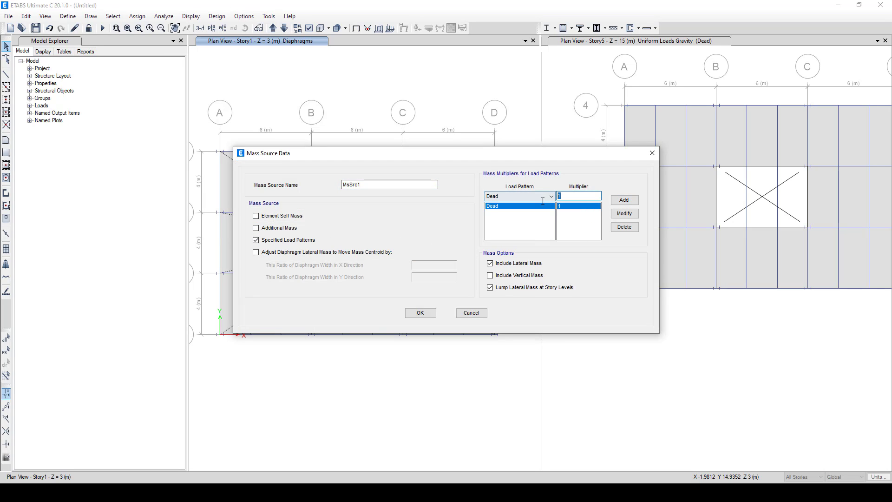
Add the Live load pattern to the mass source with multiplier 0.25 and accept the mass source definition.
type("0.25")
left_click(614, 203)
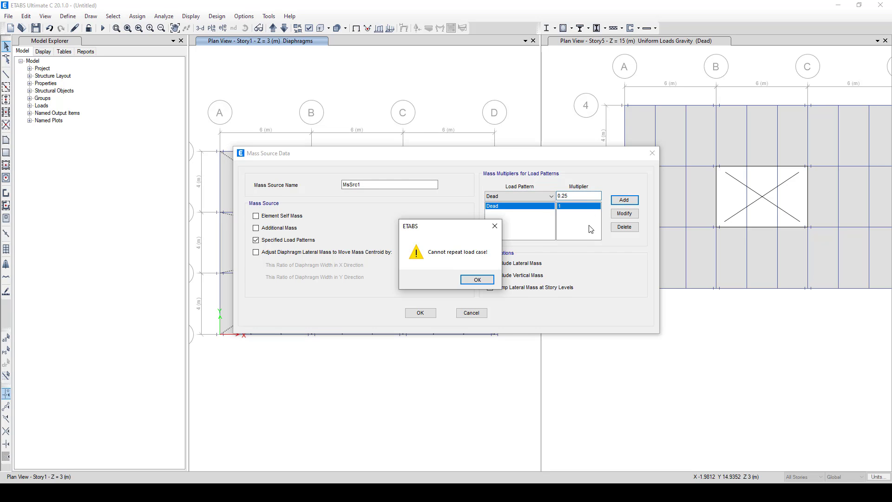
left_click(471, 278)
left_click(516, 197)
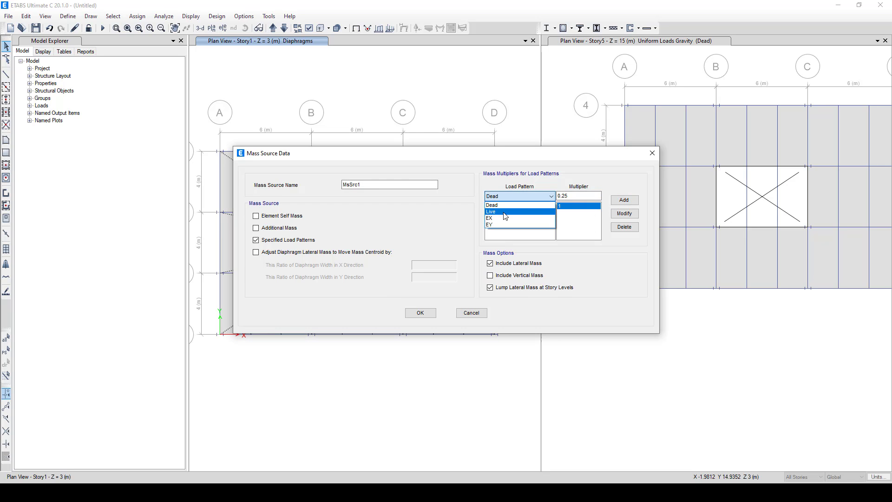
left_click(497, 210)
left_click(617, 201)
left_click(423, 314)
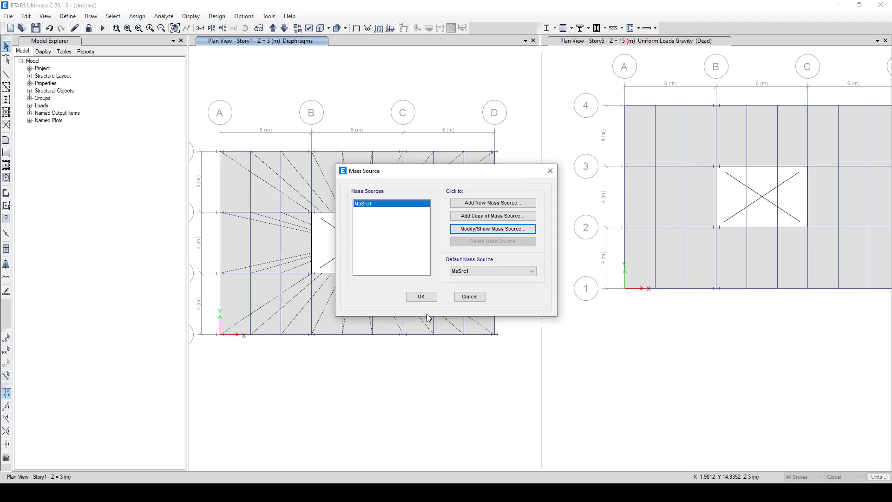
left_click(421, 297)
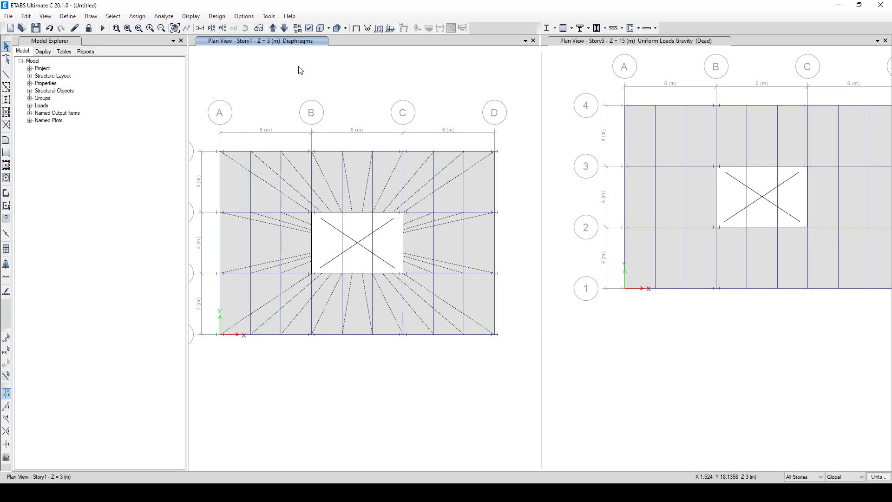
Save the model as RBS-Structure.EDB in the Steel-Frame folder, replacing the existing file.
key("ctrl+s")
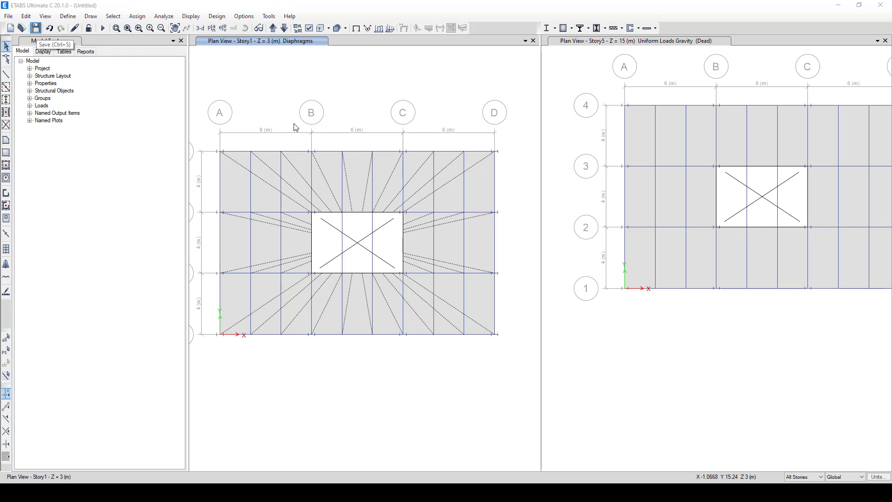
left_click(118, 98)
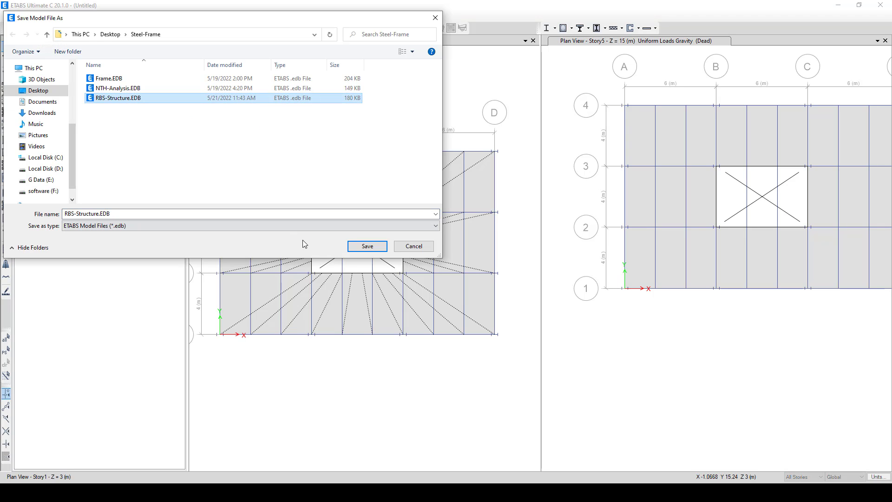
left_click(351, 247)
left_click(460, 246)
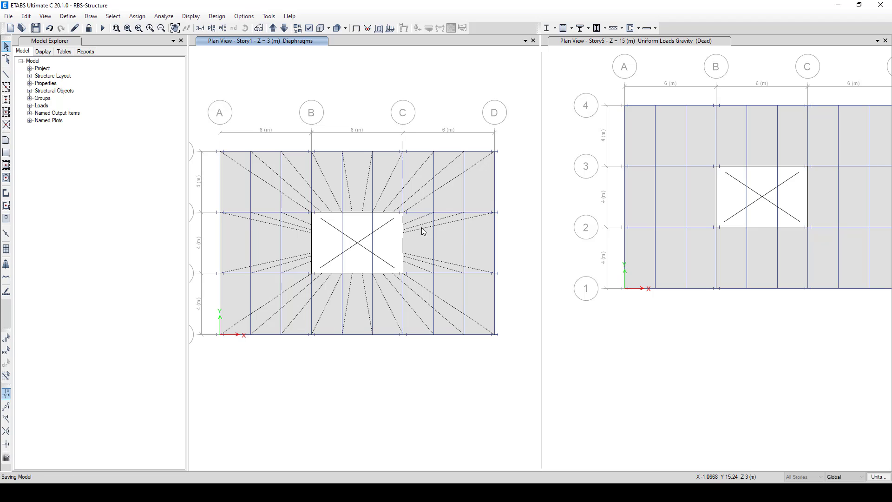
Confirm Full 3D as the building's active degrees of freedom for the analysis.
left_click(155, 17)
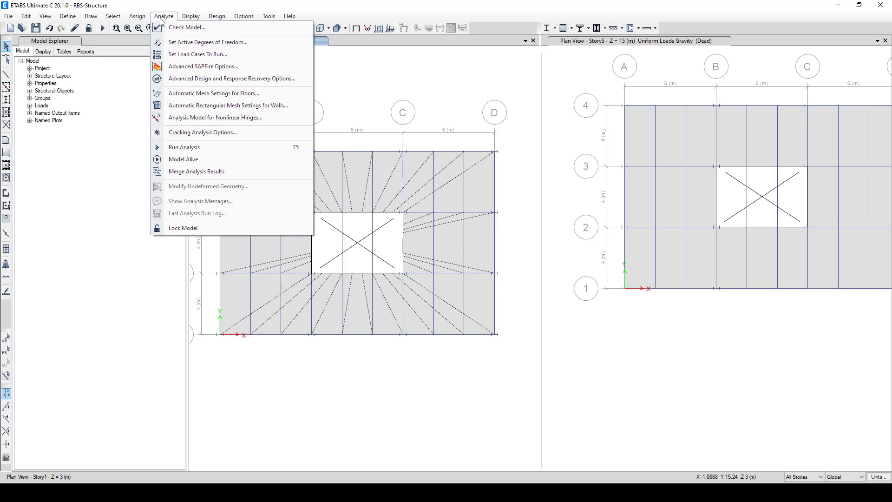
left_click(186, 41)
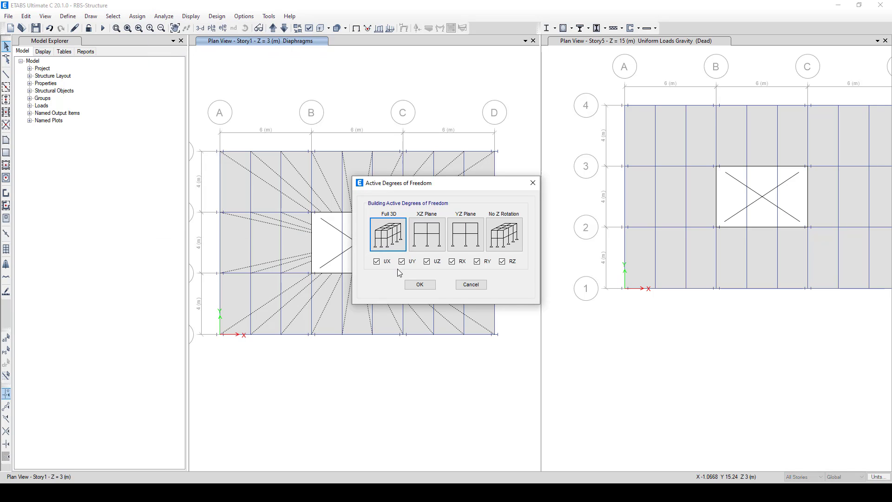
left_click(418, 284)
Set the Modal load case to Do Not Run and run the analysis for the remaining load cases.
left_click(137, 17)
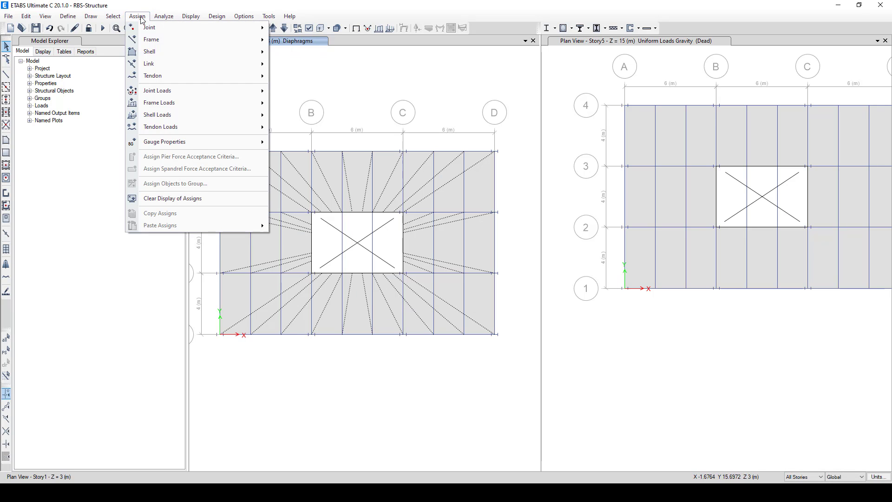
mouse_move(163, 16)
left_click(177, 54)
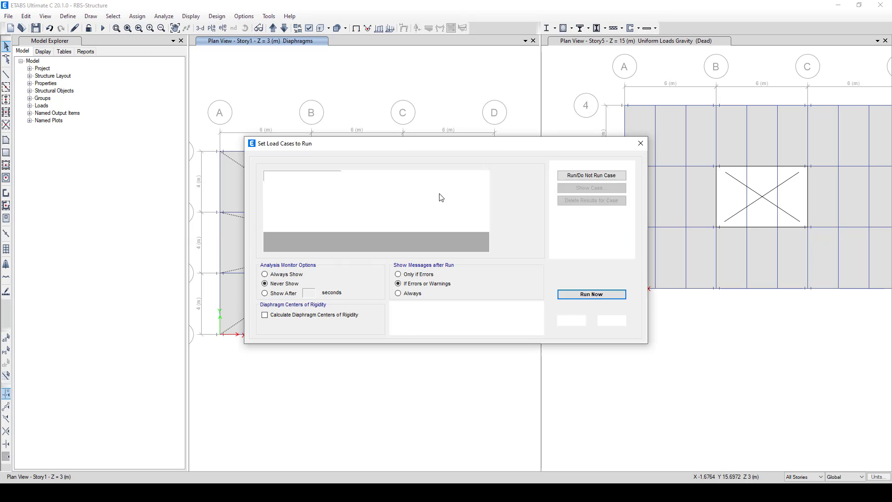
left_click(415, 209)
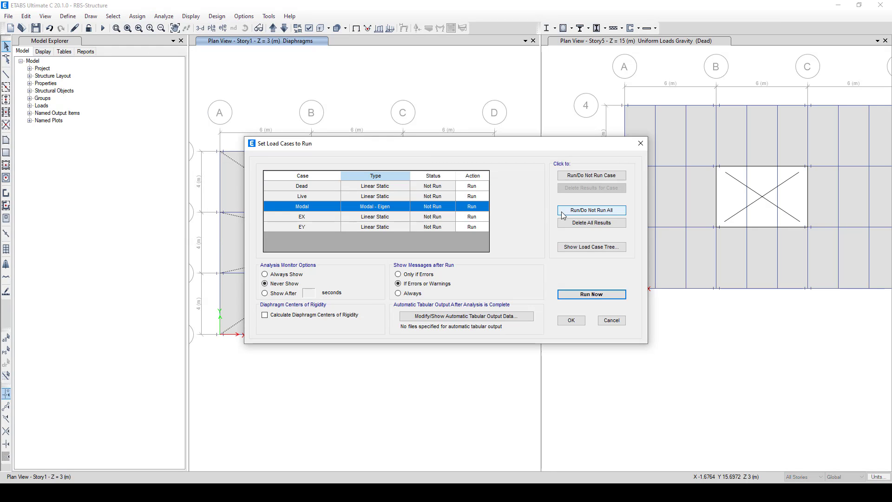
left_click(581, 177)
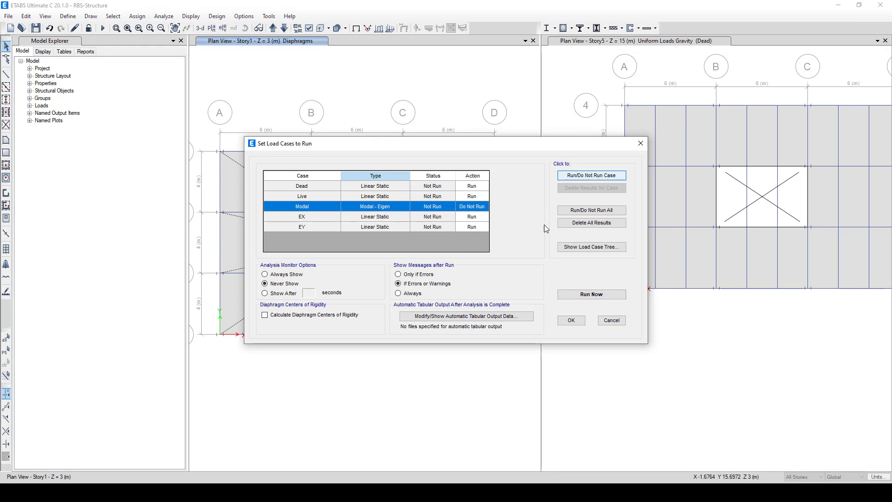
left_click(586, 300)
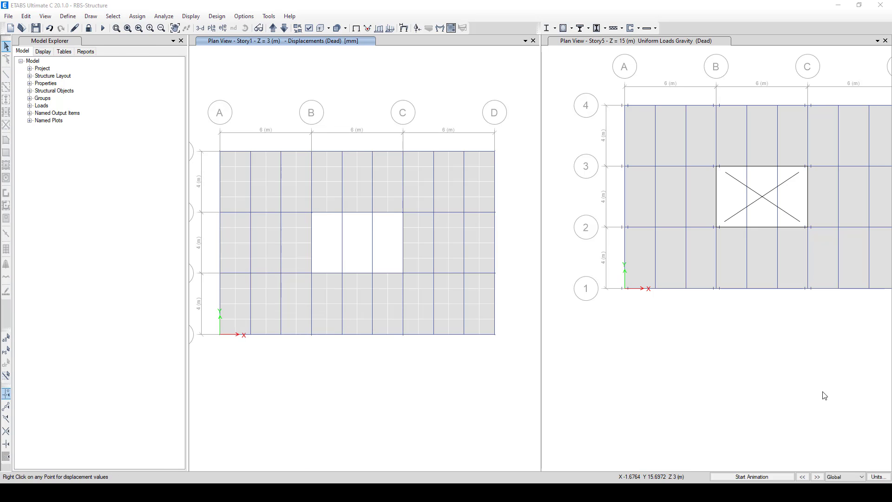
Inspect Story1 slab joint displacements under Dead and display the EX deformed shape with contours on objects.
right_click(296, 198)
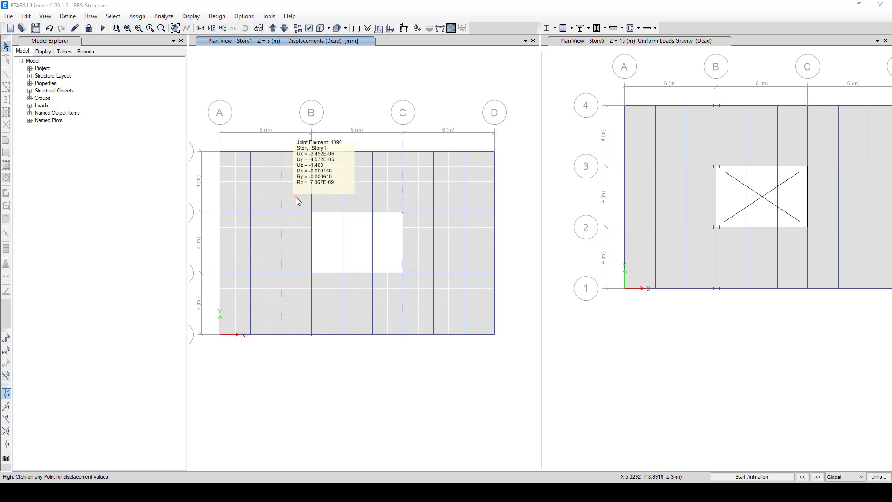
right_click(299, 195)
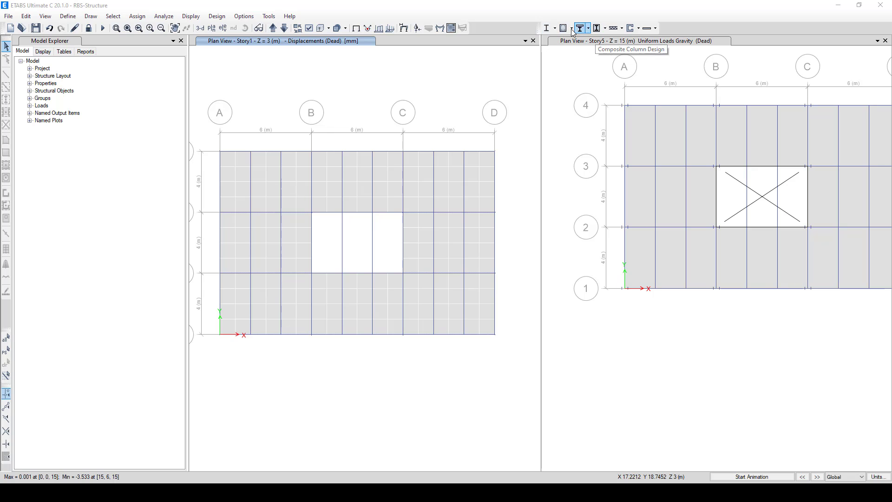
left_click(404, 28)
left_click(390, 123)
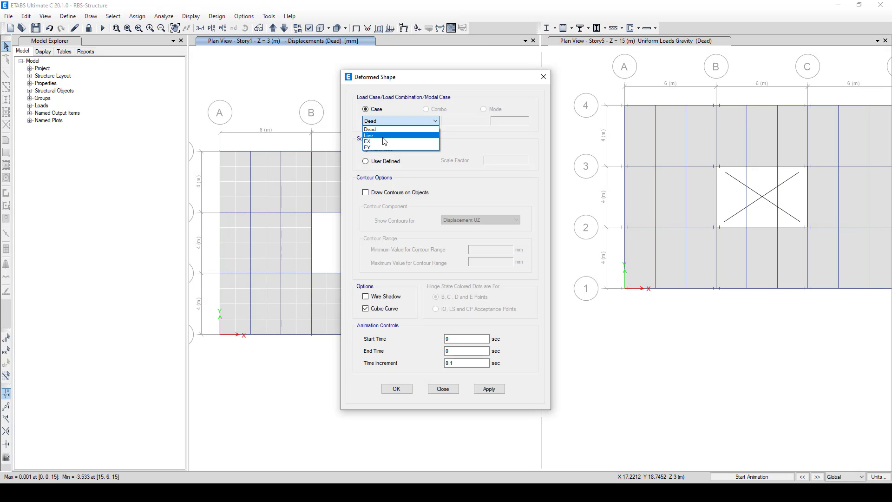
left_click(386, 138)
left_click(377, 195)
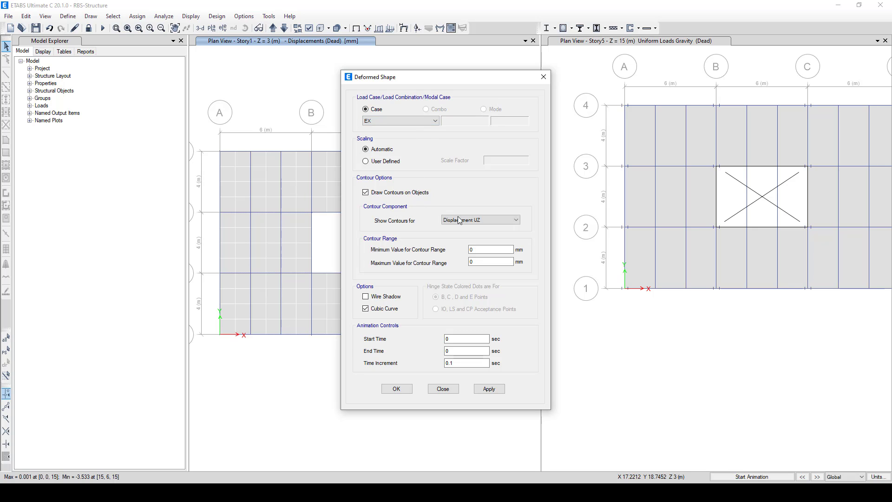
left_click(481, 220)
left_click(479, 226)
left_click(489, 389)
left_click(398, 389)
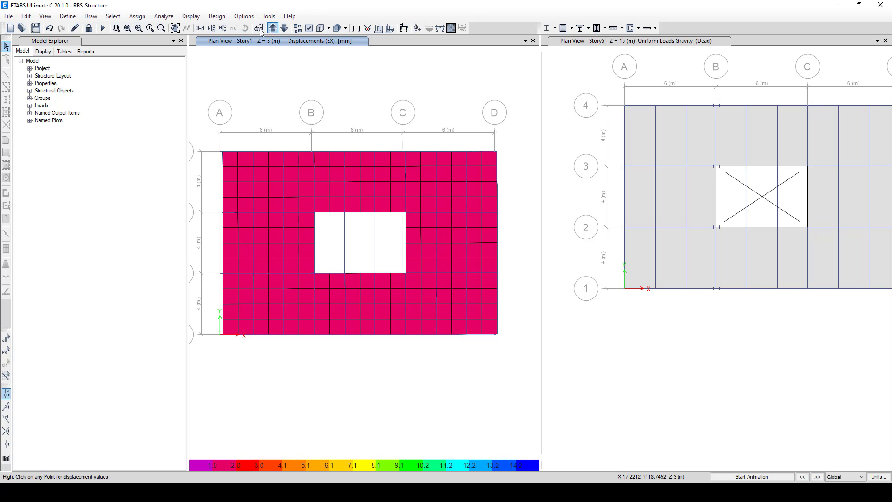
Show the elevation along grid 4 and check the EX displacements of the Story5 joint at grid D.
left_click(223, 28)
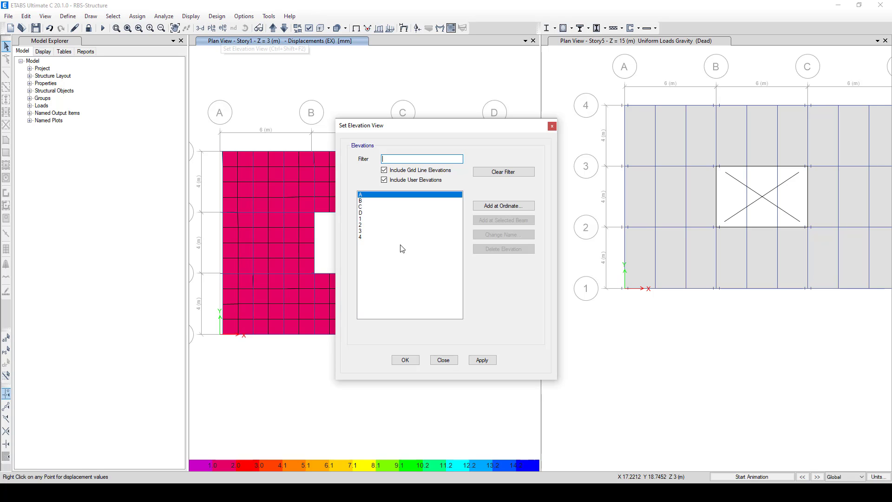
left_click(371, 237)
left_click(408, 363)
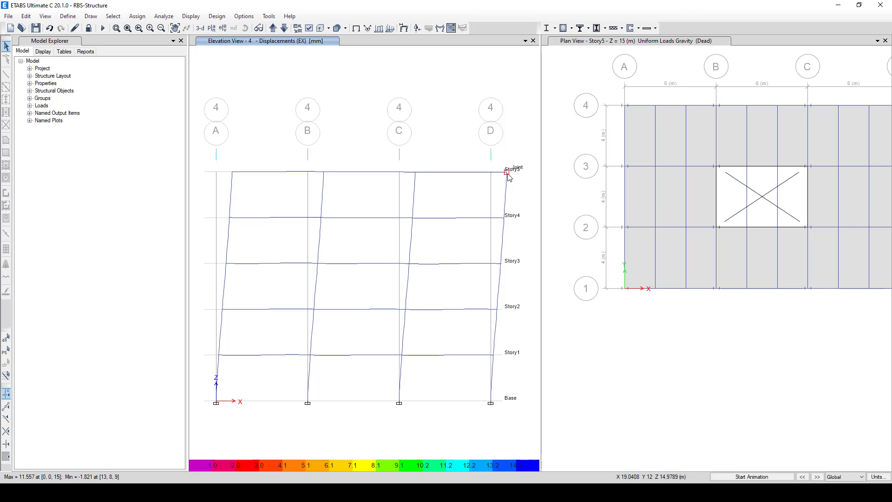
right_click(507, 173)
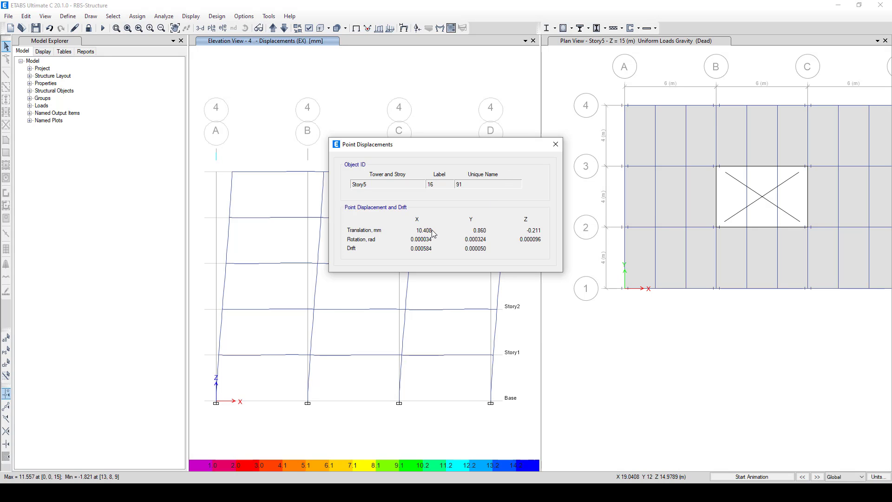
left_click(551, 148)
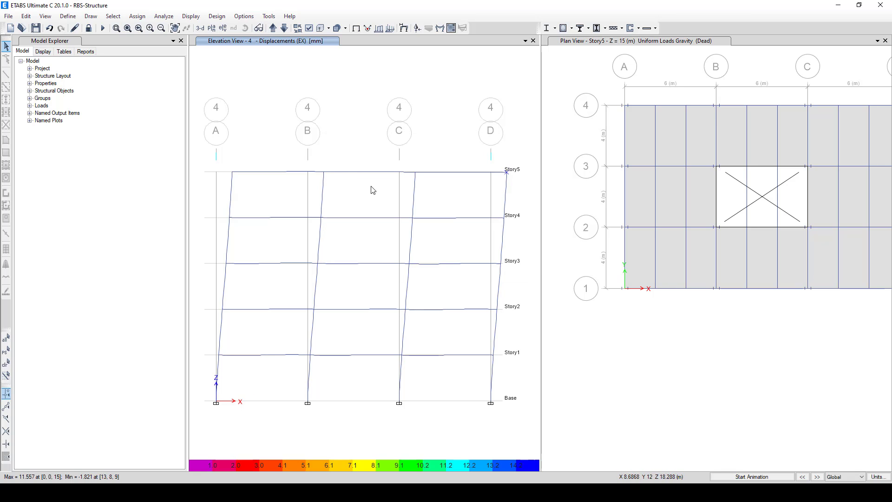
Display the Moment 3-3 diagrams of the frames for the EX case on elevation 4 and on elevation 3.
left_click(430, 29)
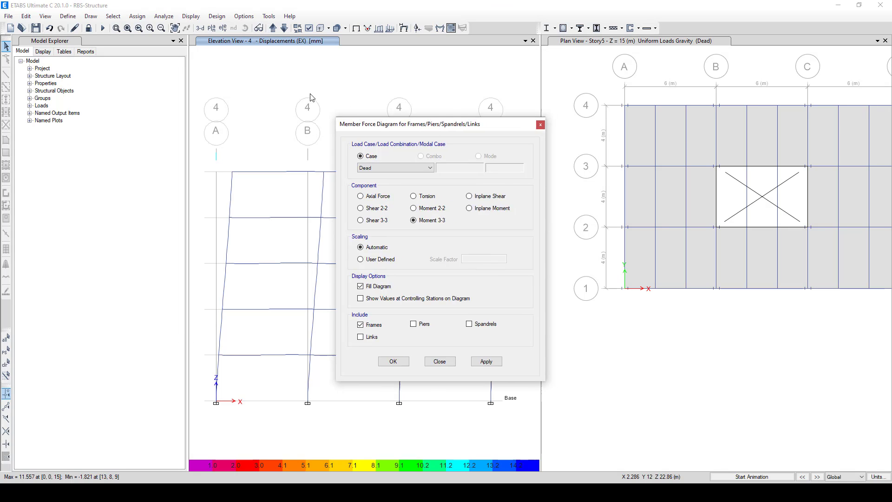
left_click_drag(414, 124, 216, 67)
left_click(218, 112)
left_click(180, 131)
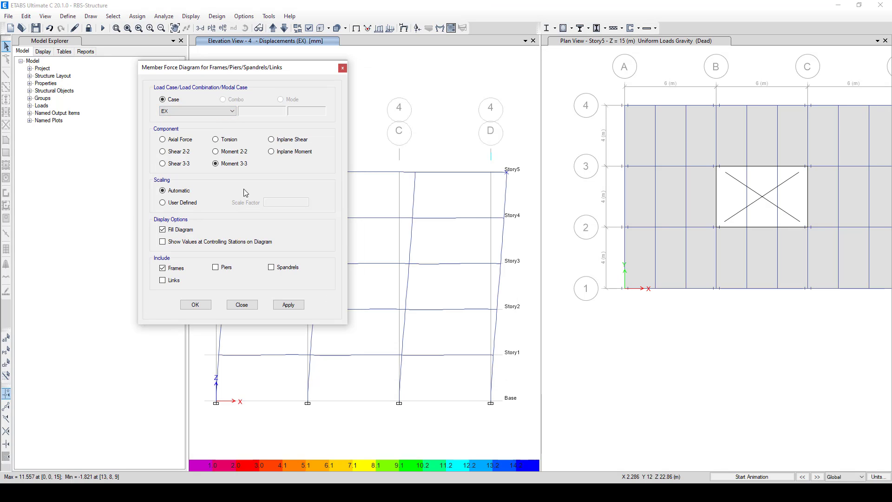
left_click(288, 305)
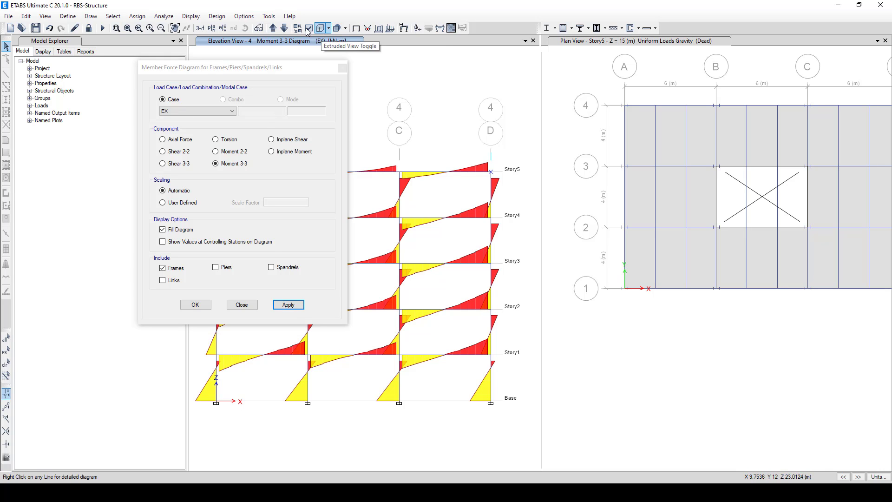
left_click(285, 29)
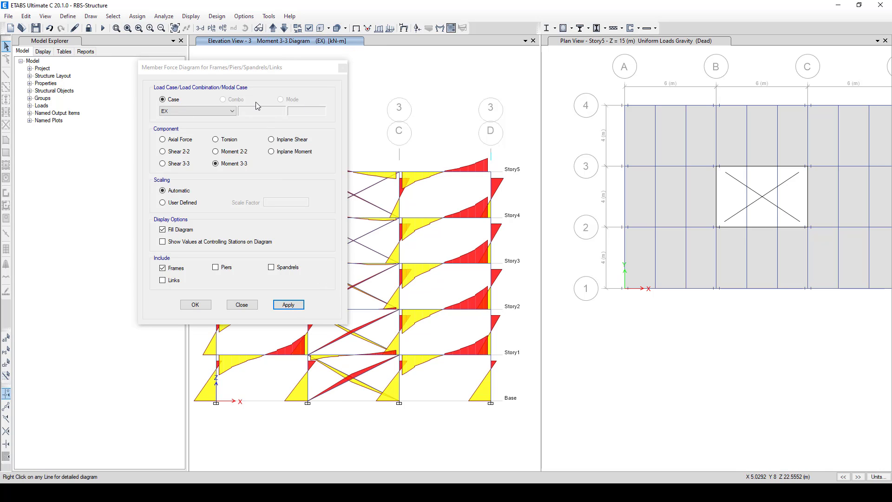
Display the axial force diagram for the EX case on elevation 3.
left_click_drag(261, 69, 221, 60)
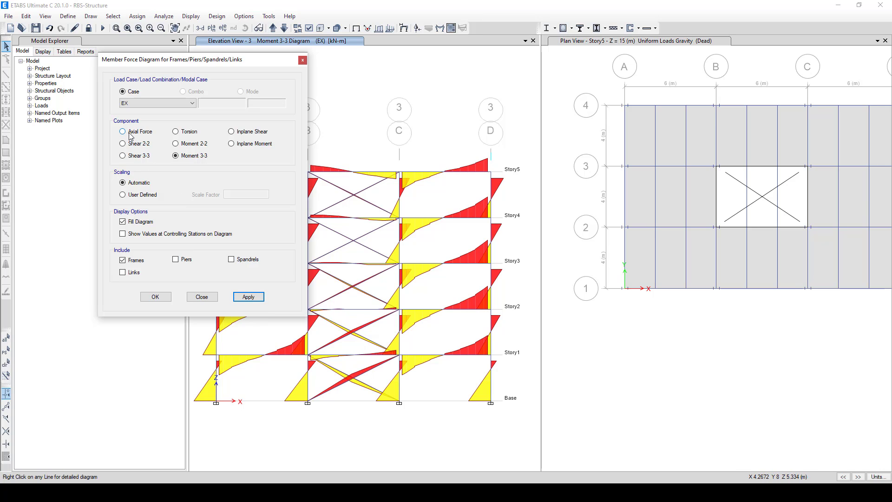
left_click(259, 296)
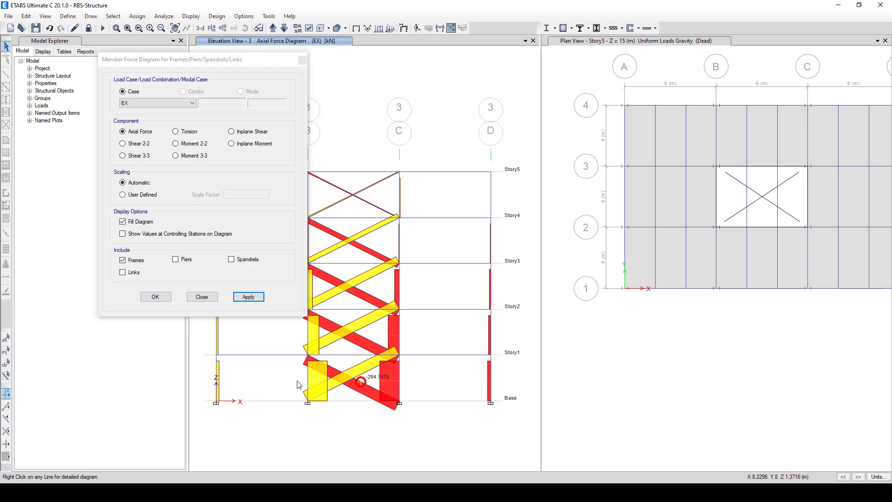
left_click(167, 298)
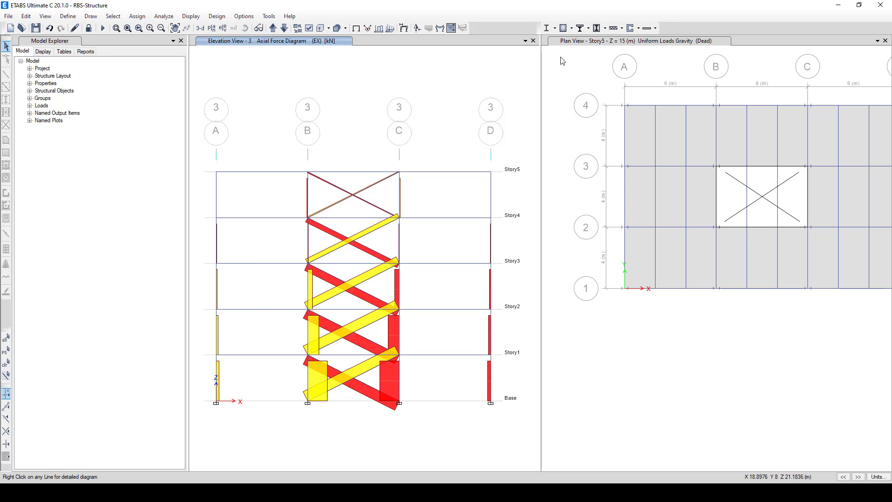
left_click(68, 16)
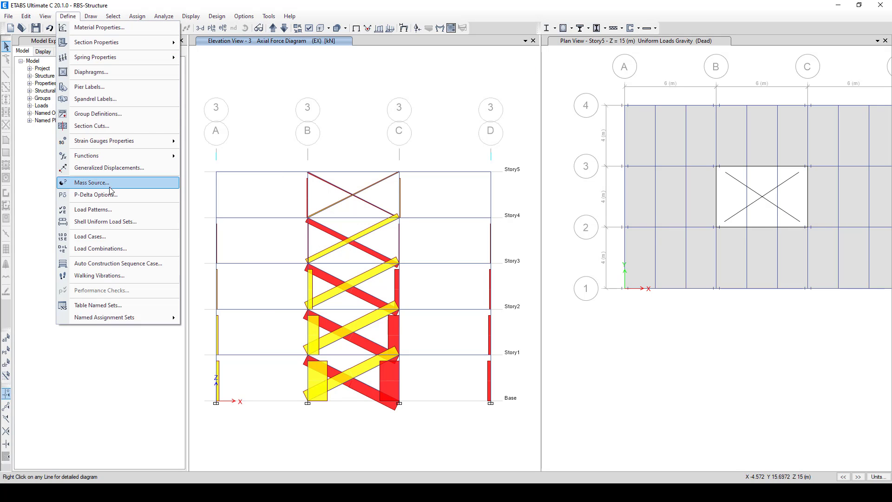
left_click(111, 212)
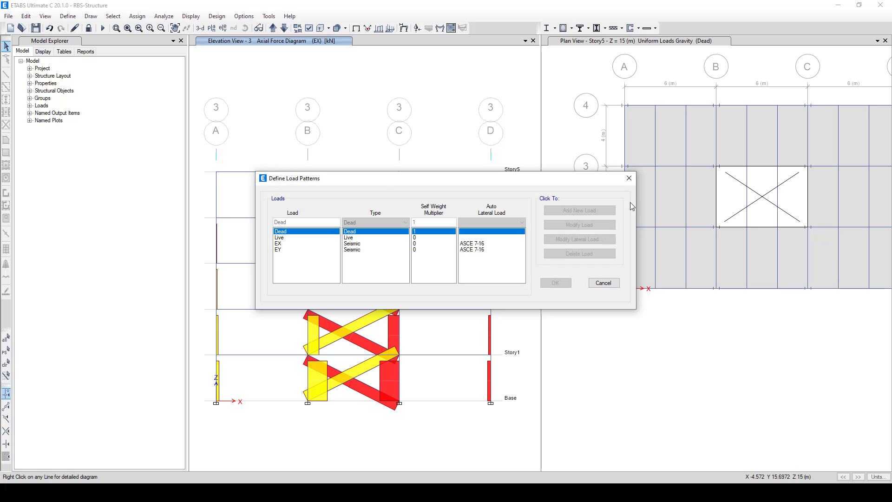
left_click(629, 178)
Add the default steel frame design load combinations, reviewing the scale factors of DStlS5 before accepting them.
left_click(68, 16)
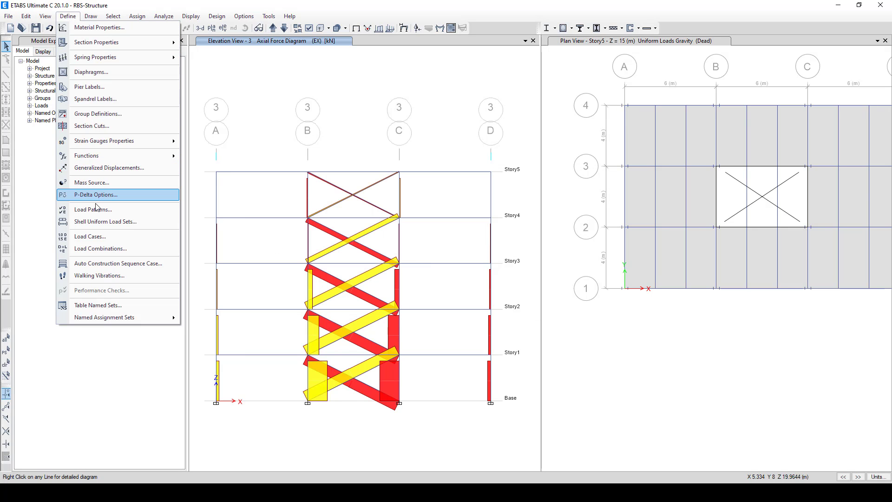
left_click(103, 249)
left_click(497, 268)
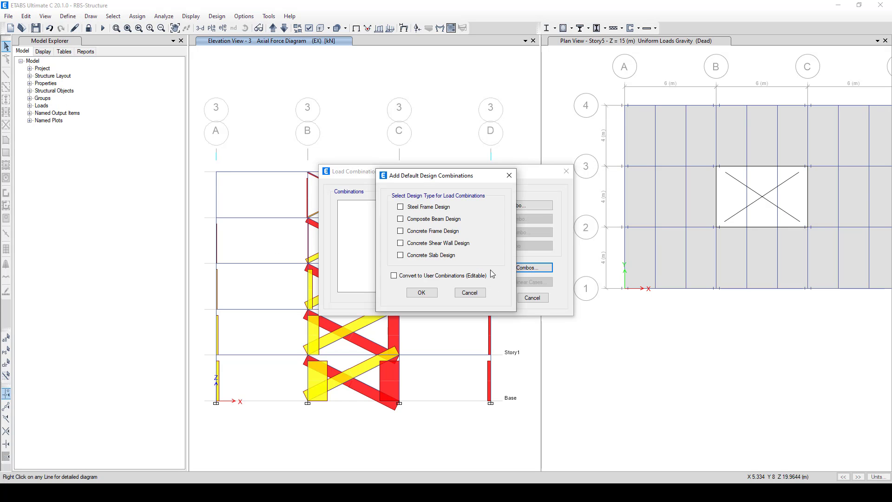
left_click(421, 292)
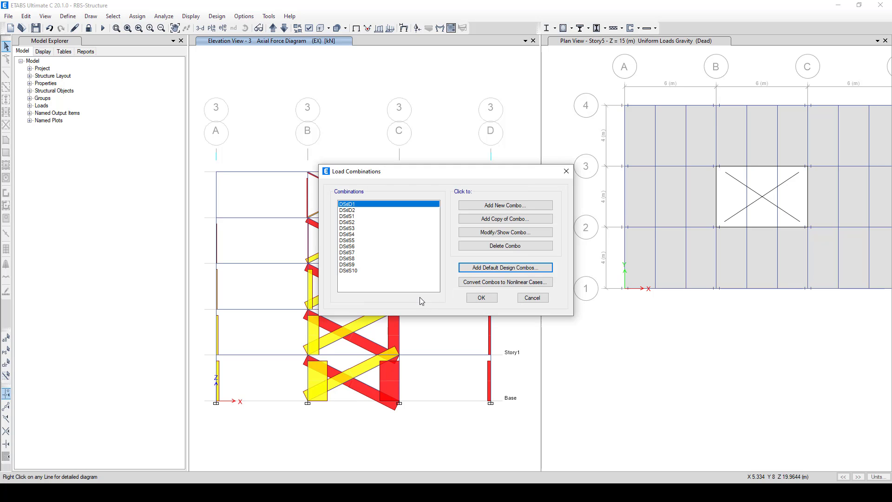
left_click(383, 241)
left_click(511, 235)
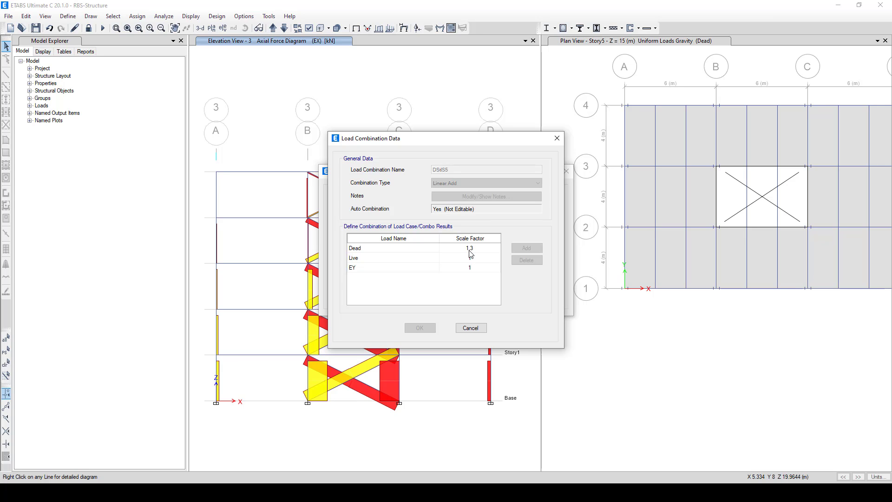
left_click(474, 328)
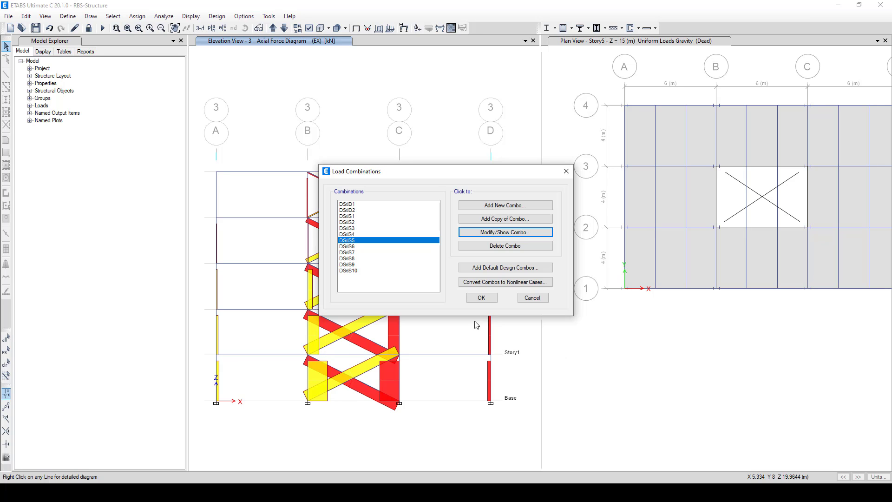
left_click(485, 299)
Set the framing type to OCBF in the AISC 360-16 steel frame design preferences.
left_click(557, 29)
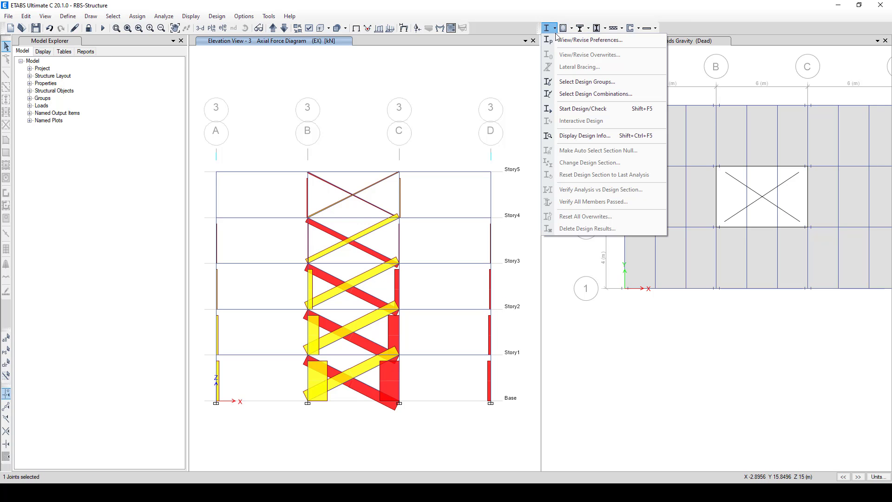
left_click(557, 41)
left_click(464, 163)
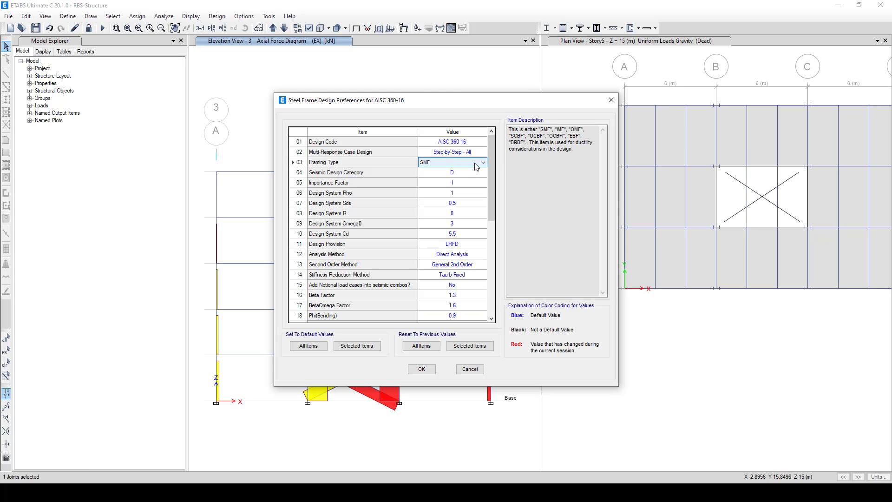
left_click(477, 163)
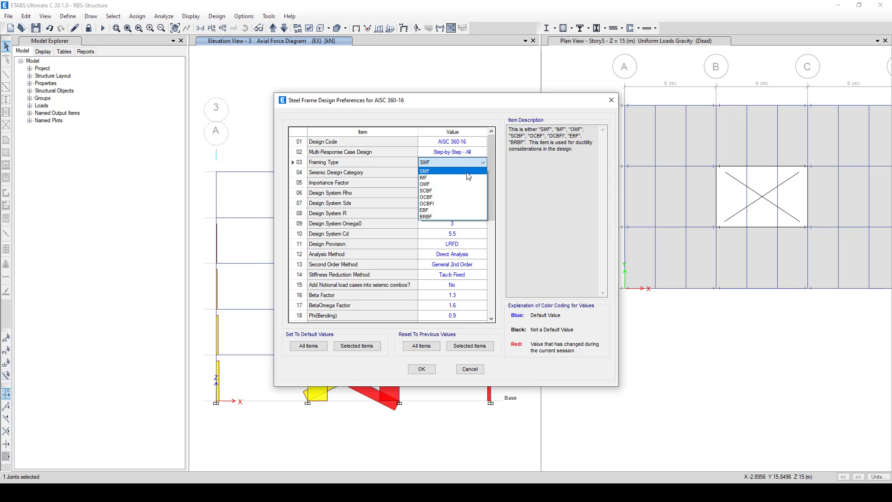
left_click(442, 198)
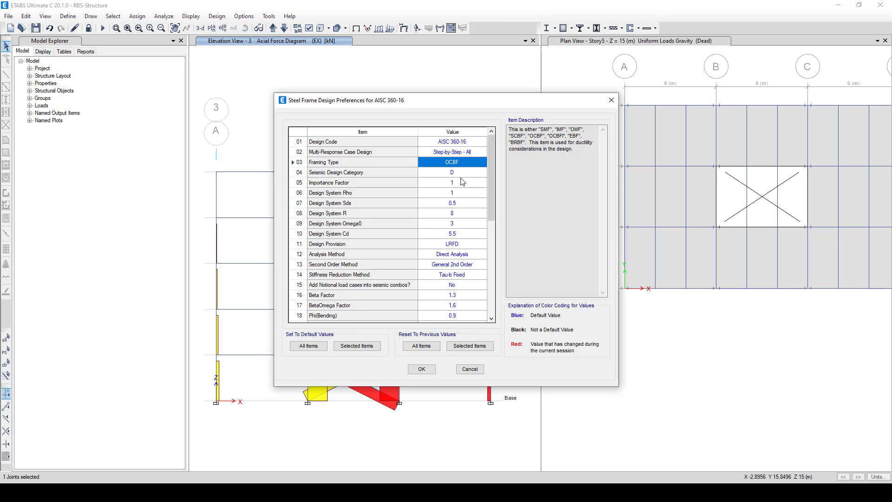
left_click(463, 177)
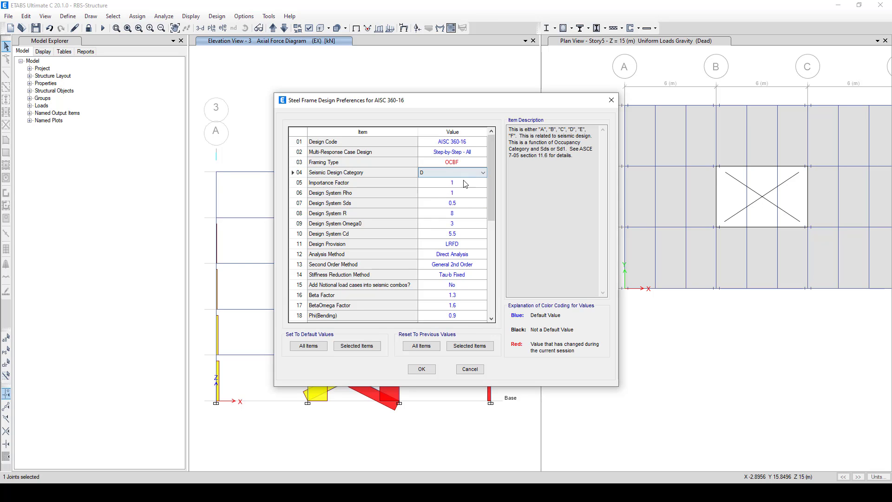
Set Design System R to 7, Omega0 to 2.5 and Cd to 4, and accept the design preferences.
left_click(456, 214)
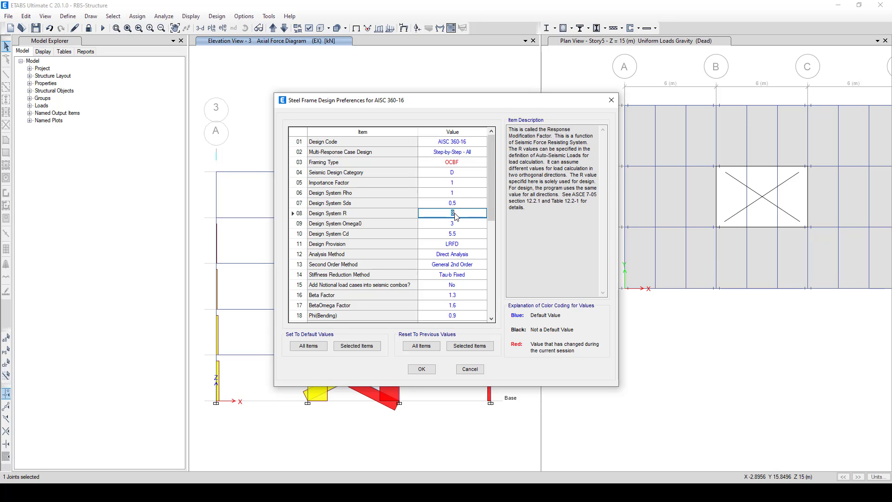
left_click(458, 224)
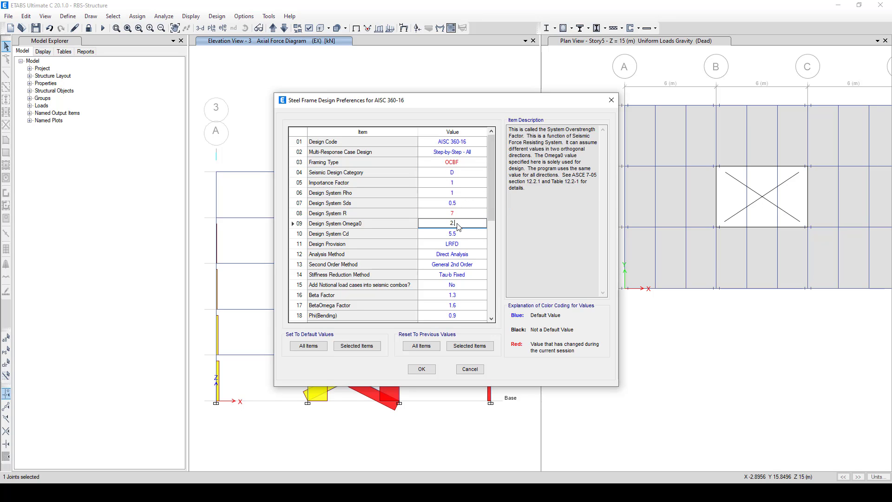
left_click(457, 234)
type("4")
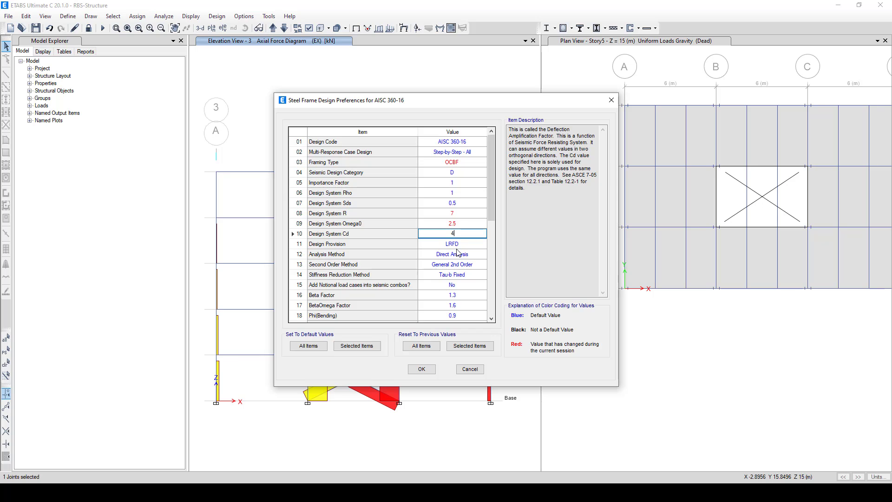
left_click_drag(423, 371, 459, 318)
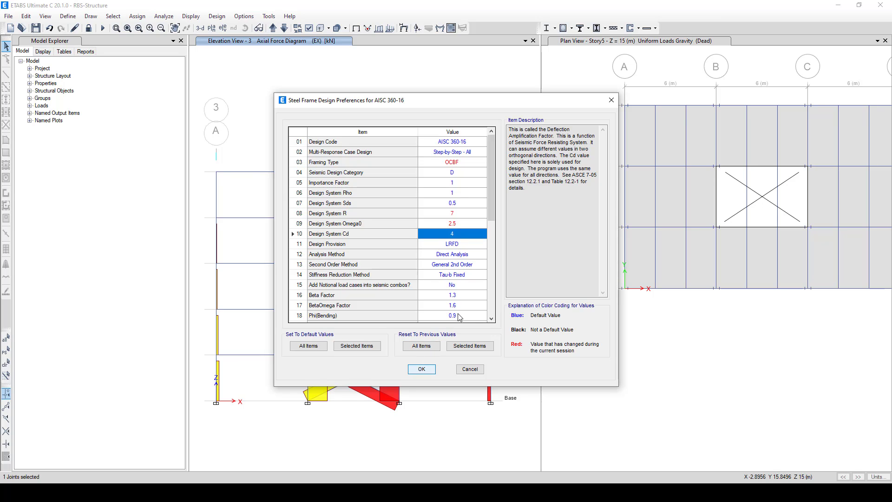
left_click(422, 369)
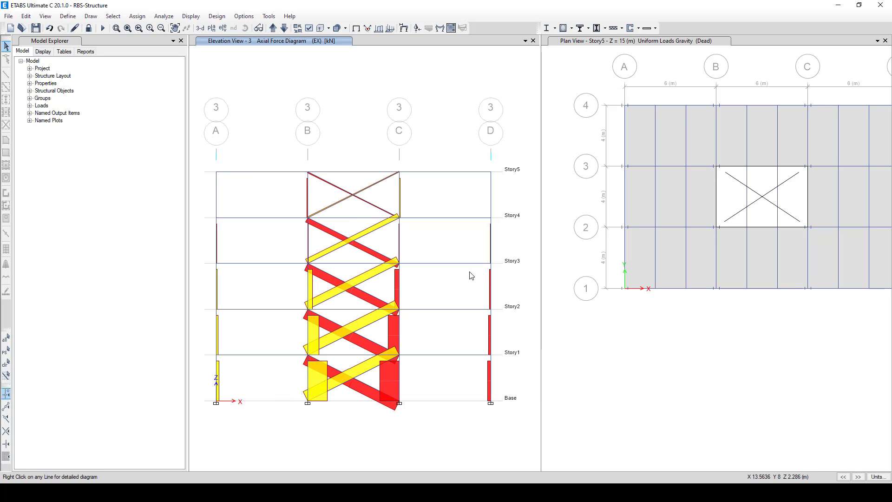
Run the steel frame design check and reiterate analysis and design for frames whose analysis and design sections differ.
left_click(548, 28)
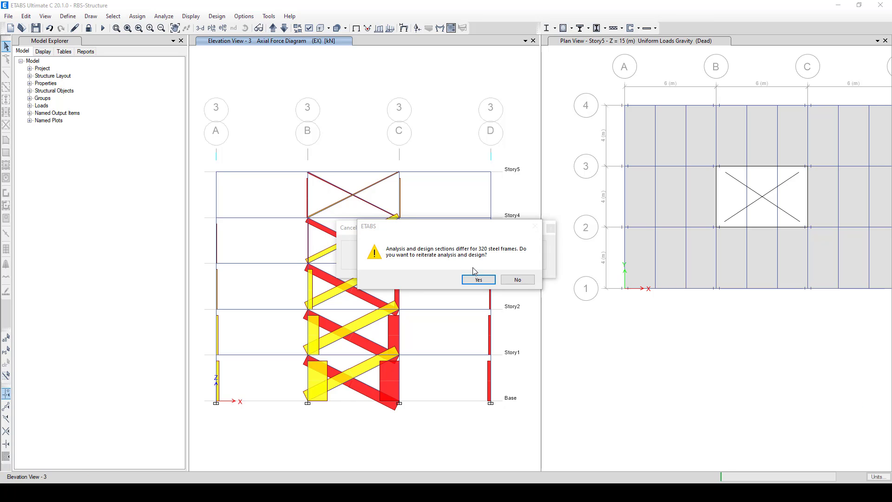
left_click(469, 277)
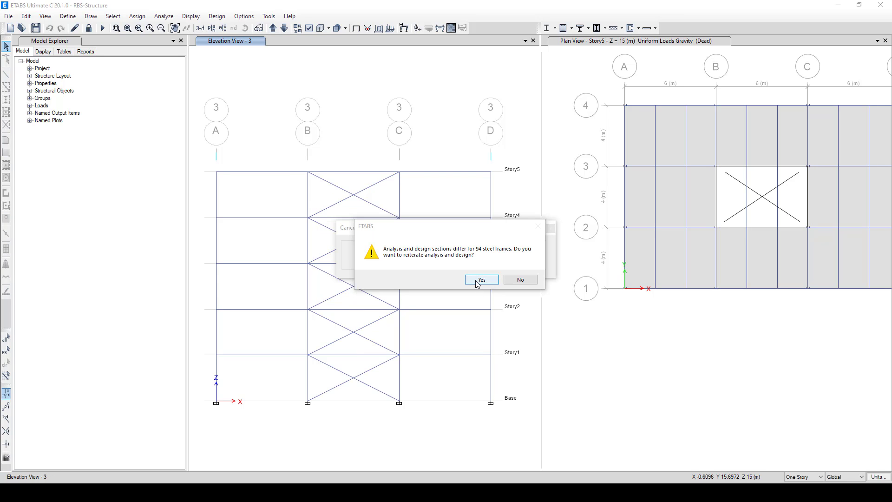
left_click(481, 279)
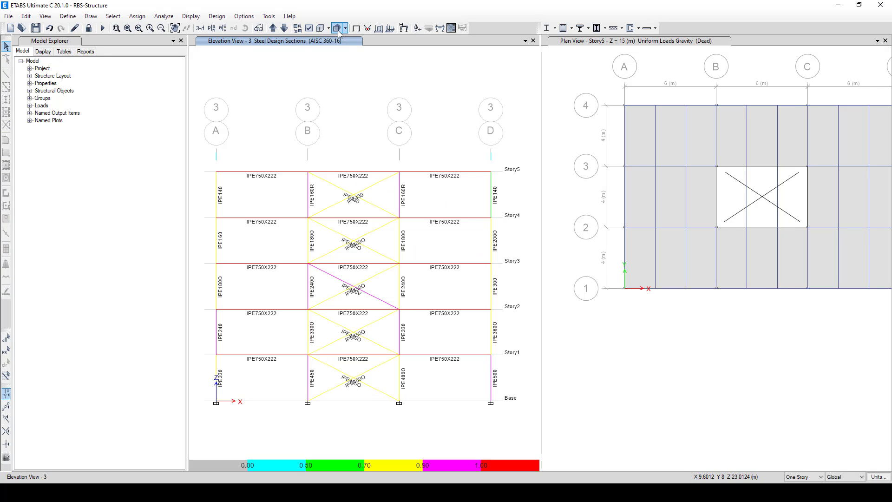
Examine the steel design sections and color-coded ratios of beams, columns and braces in the 3-D view from several sides.
left_click(200, 28)
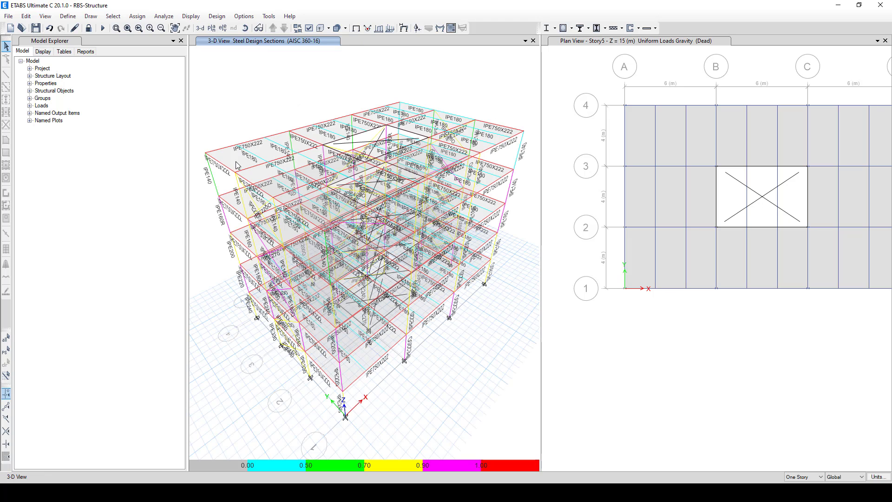
right_click_drag(442, 204, 326, 217, "ctrl")
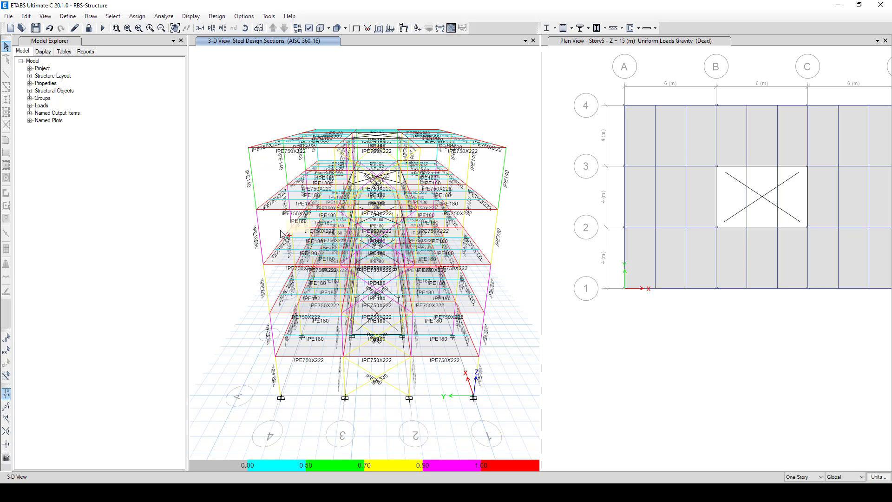
right_click_drag(441, 266, 418, 268, "ctrl")
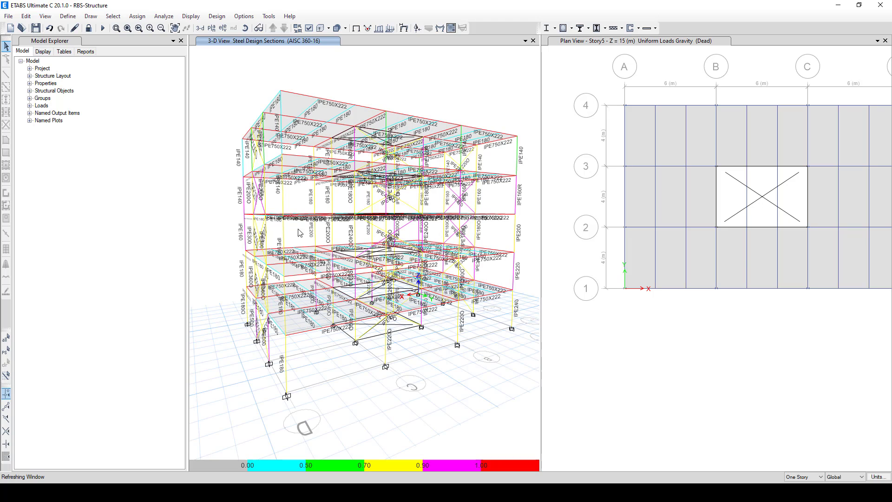
scroll(272, 222, "up", 5)
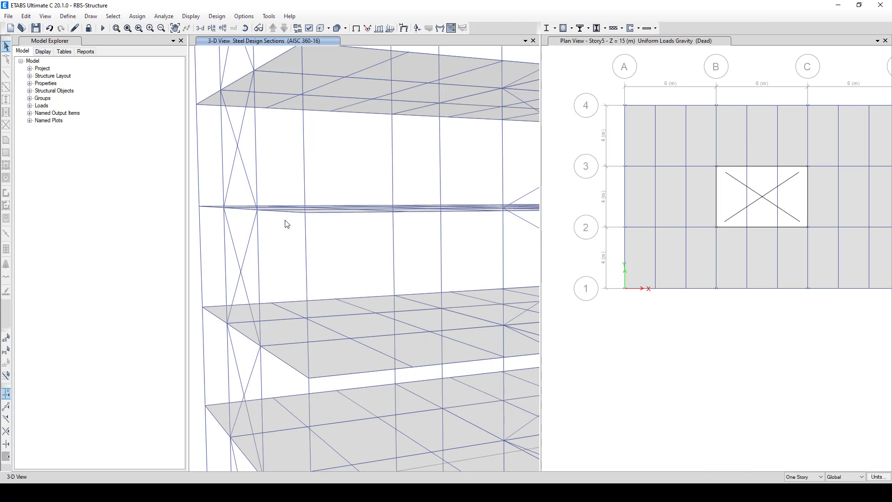
scroll(374, 242, "up", 3)
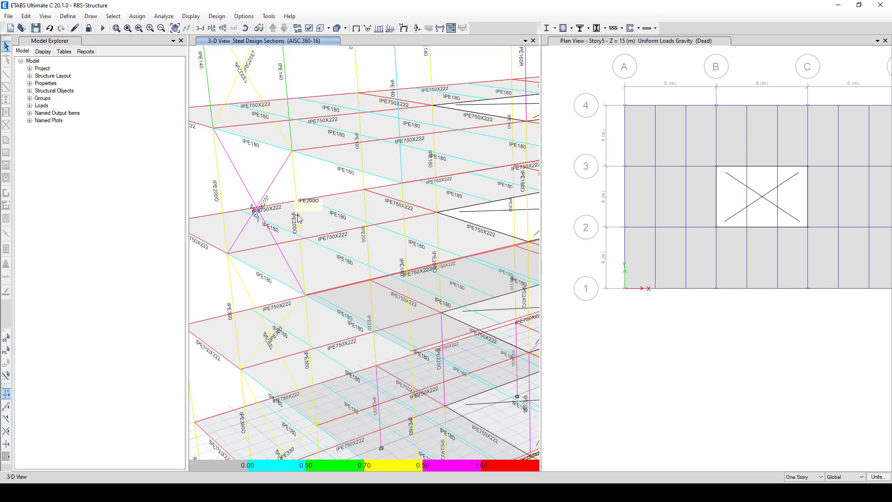
scroll(298, 216, "down", 8)
scroll(404, 257, "up", 2)
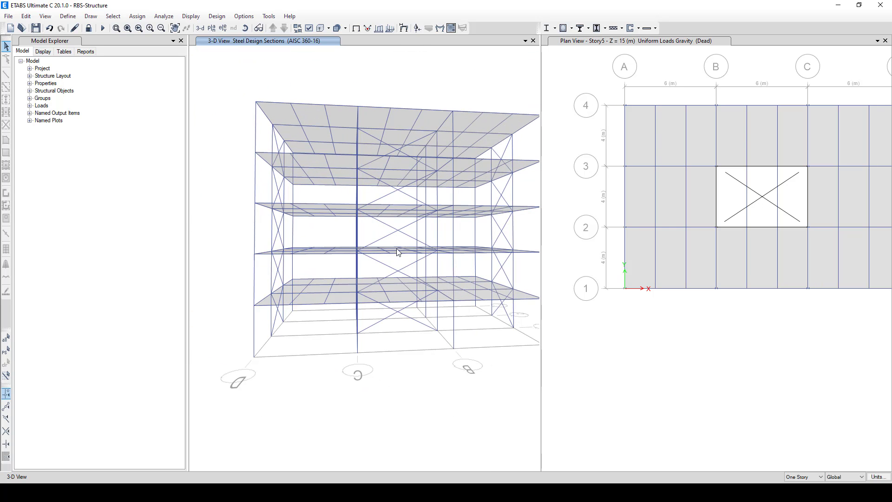
middle_click_drag(382, 316, 504, 316)
middle_click_drag(371, 305, 420, 316)
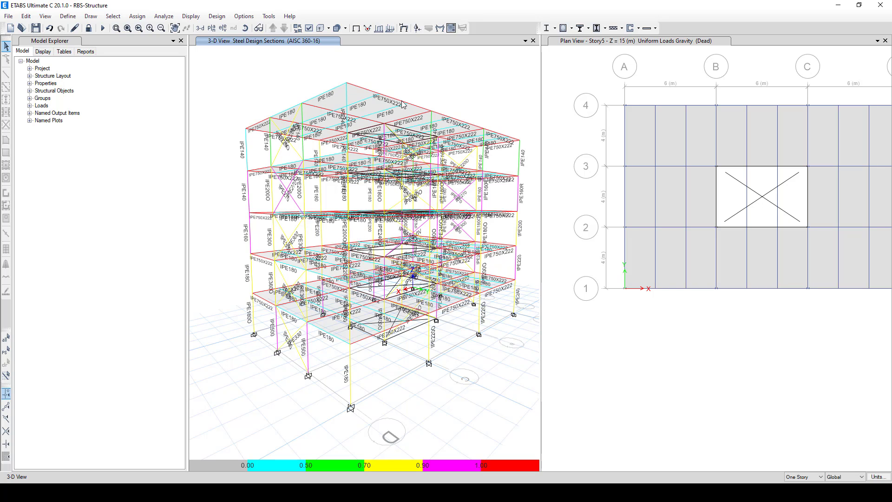
scroll(512, 269, "up", 3)
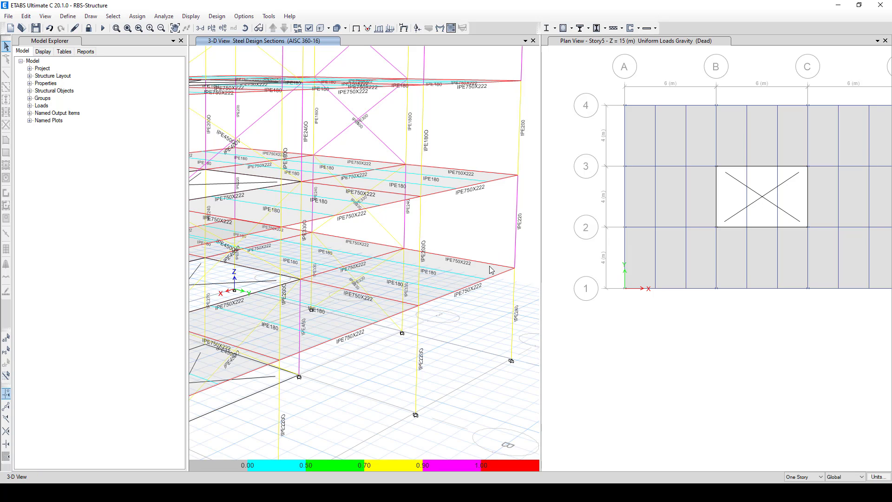
scroll(492, 265, "down", 4)
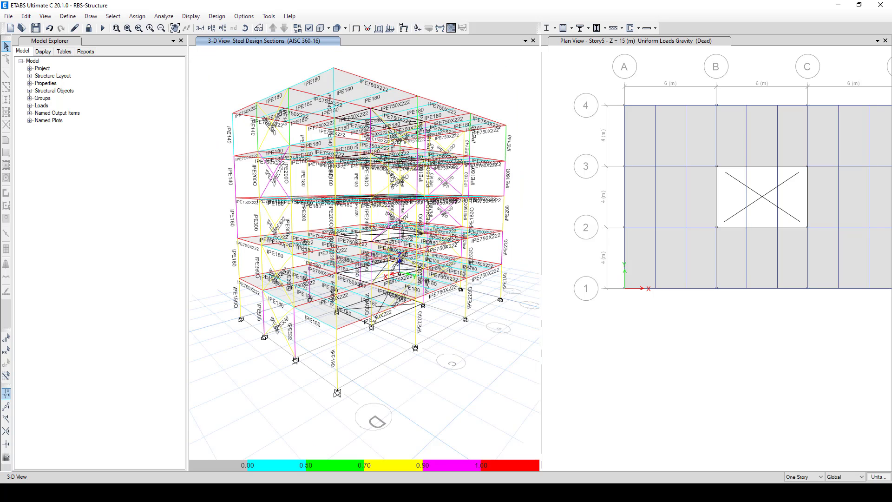